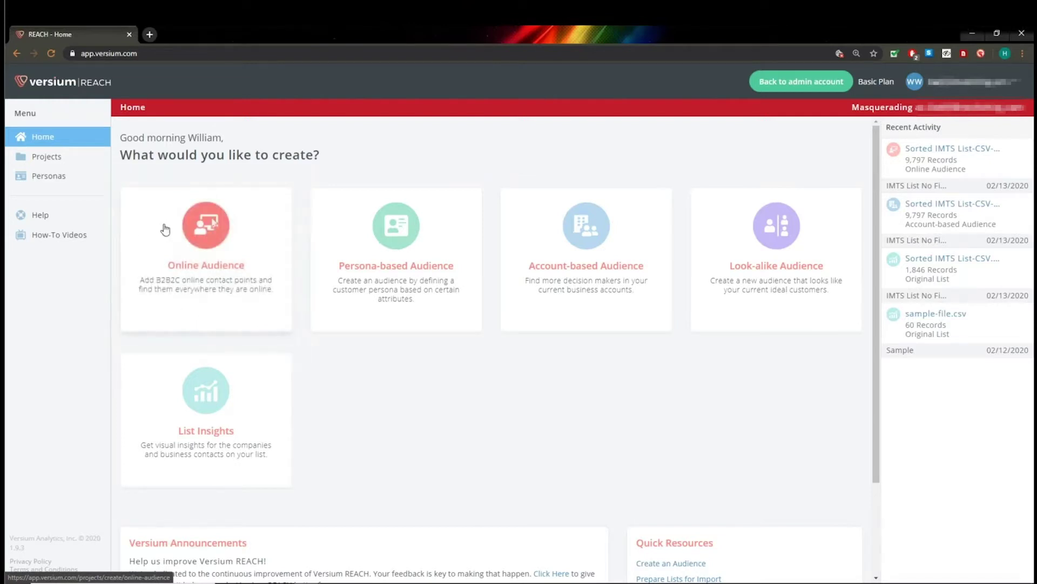
Step: Mark the projects IMTS List No Filters 20 per Company and IMTS List as favorites and show only favorite projects
left_click(45, 163)
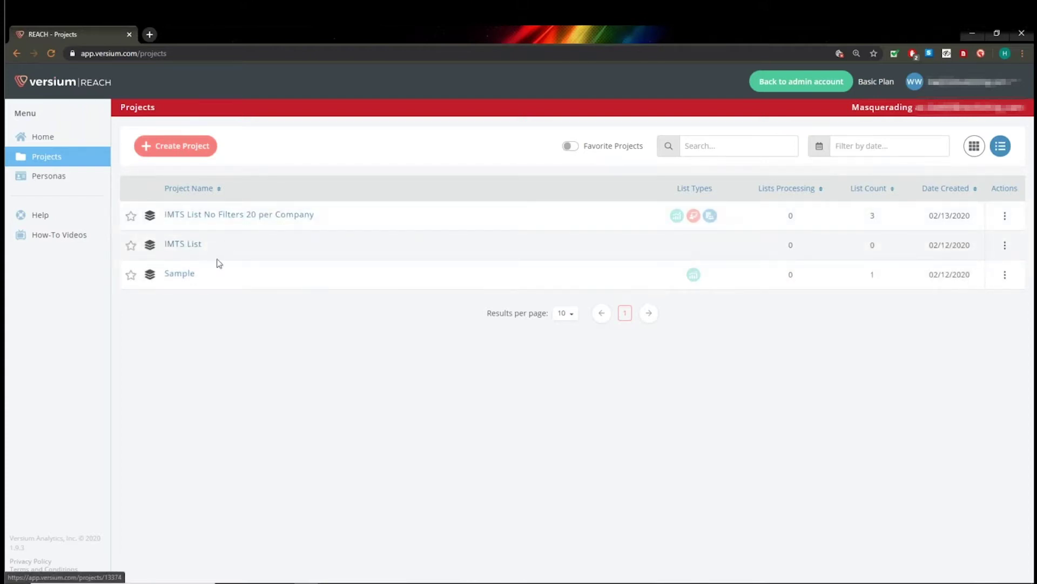
left_click(132, 218)
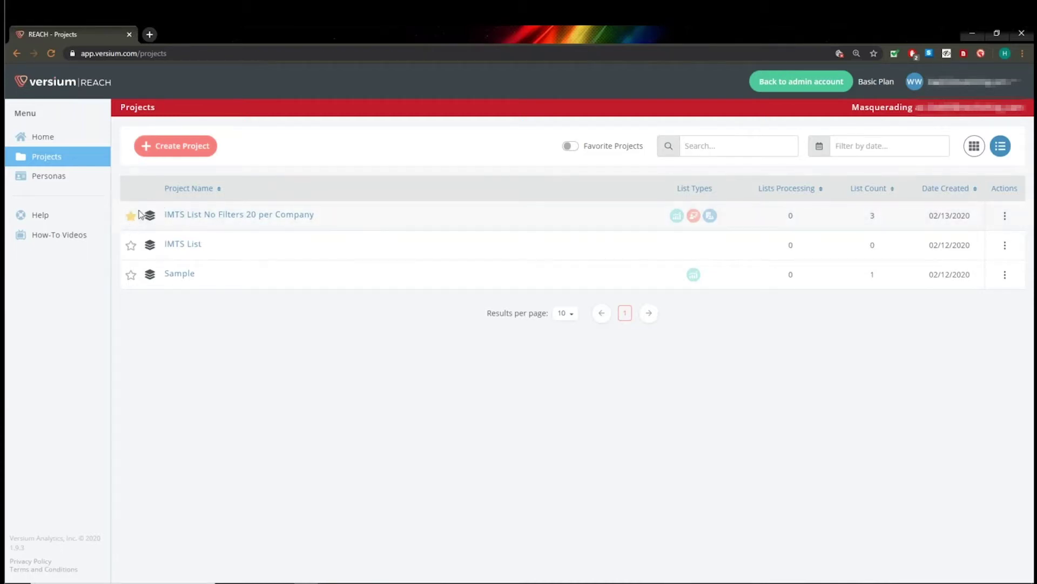
left_click(131, 247)
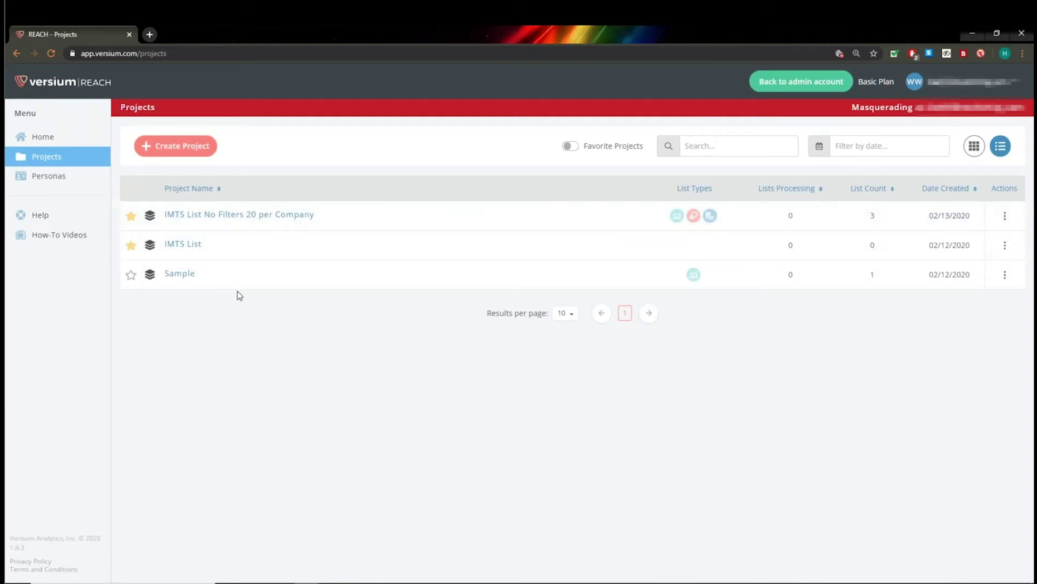
left_click(573, 147)
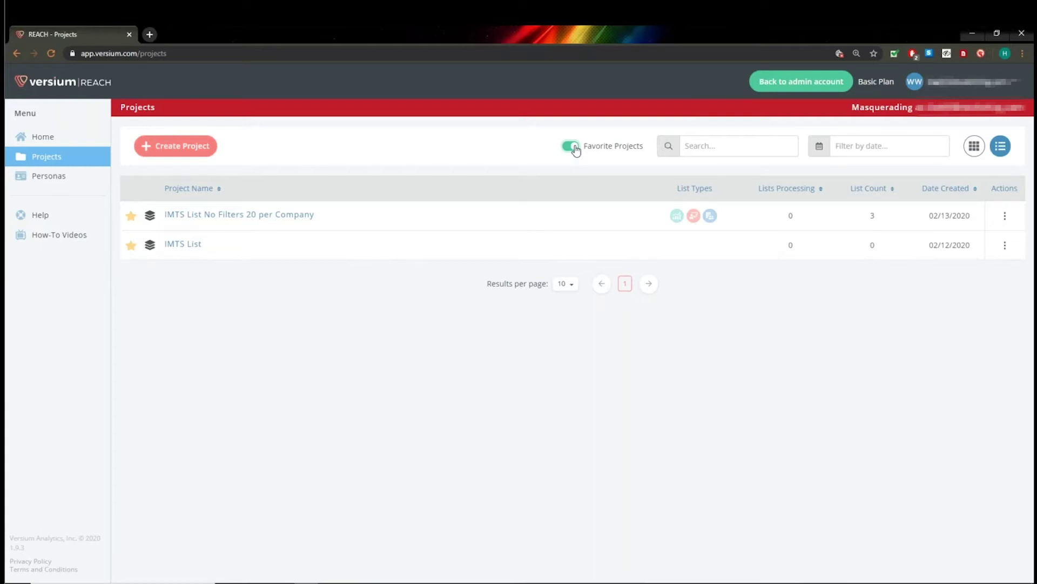
Step: Show all projects again and remove both IMTS projects from the favorites
left_click(573, 148)
left_click(131, 216)
left_click(131, 245)
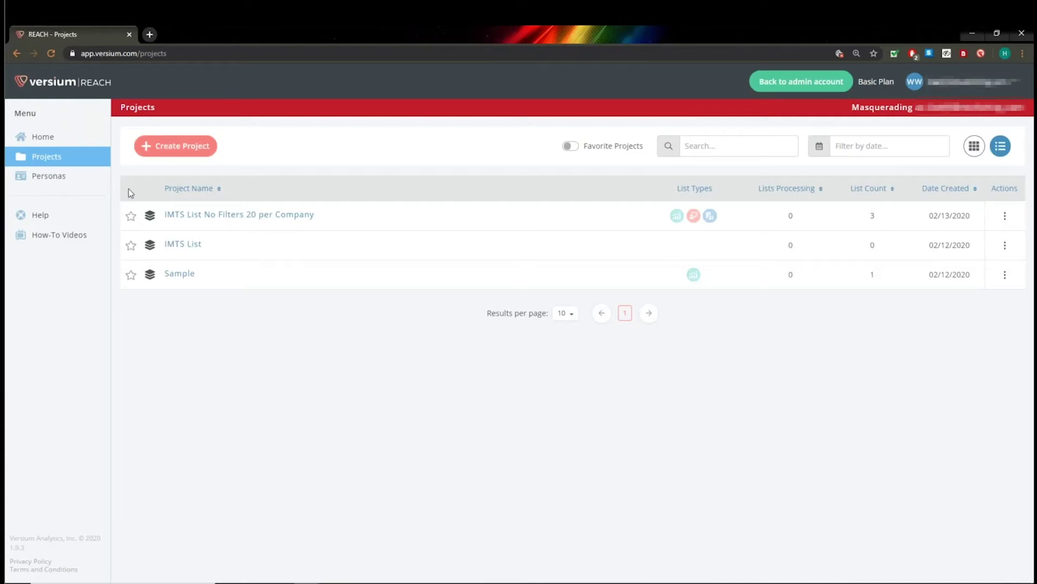
Step: View the Personas page and the Get Started help documentation, closing the documentation when done
left_click(65, 182)
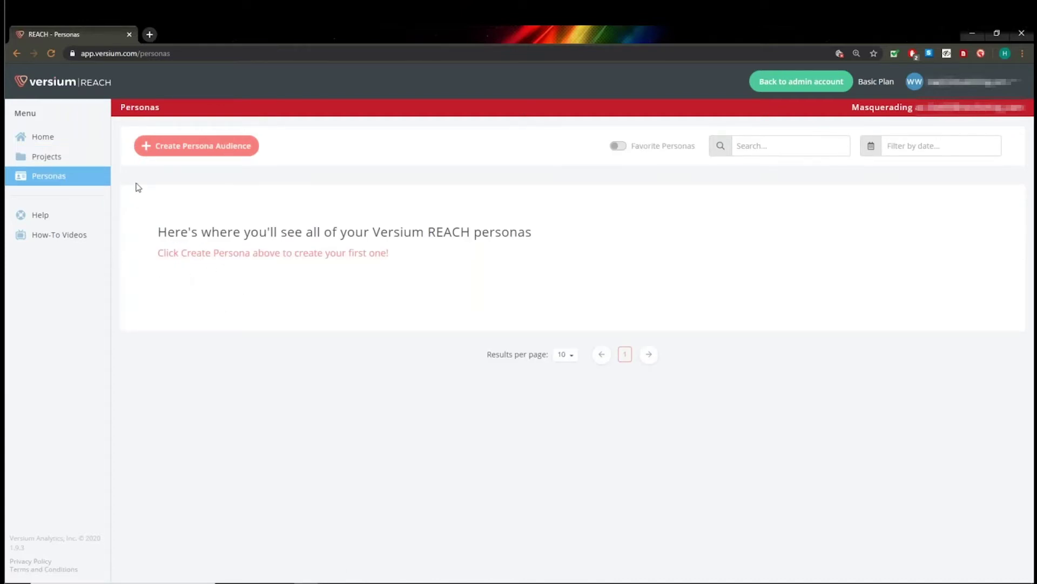
left_click(40, 216)
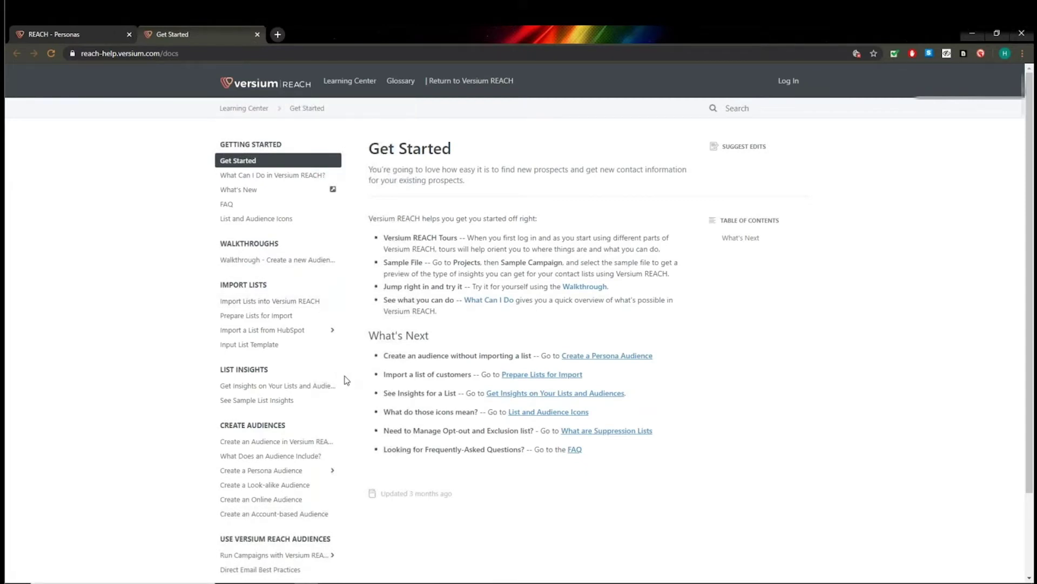
left_click(90, 38)
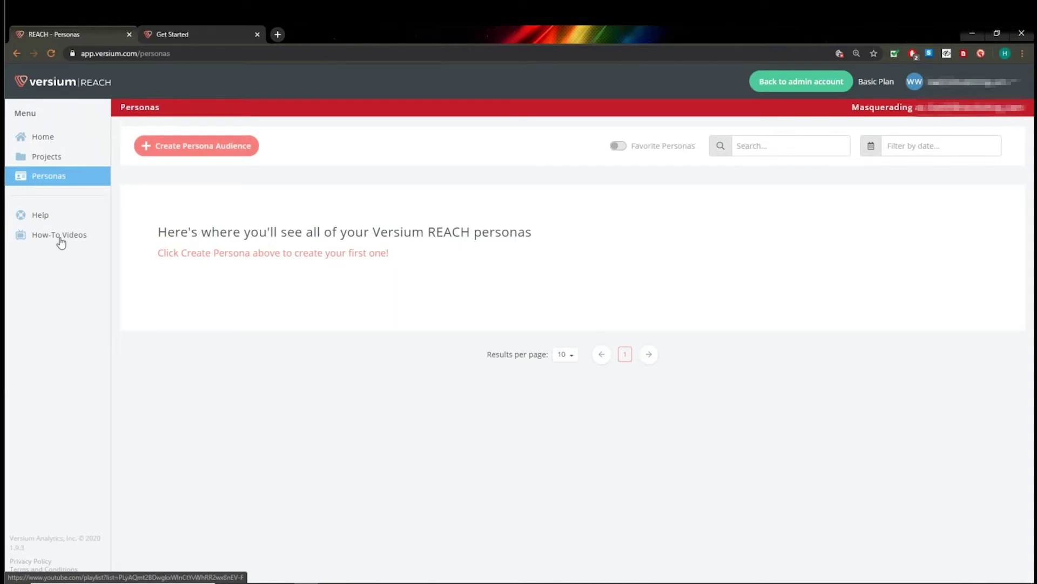
left_click(257, 34)
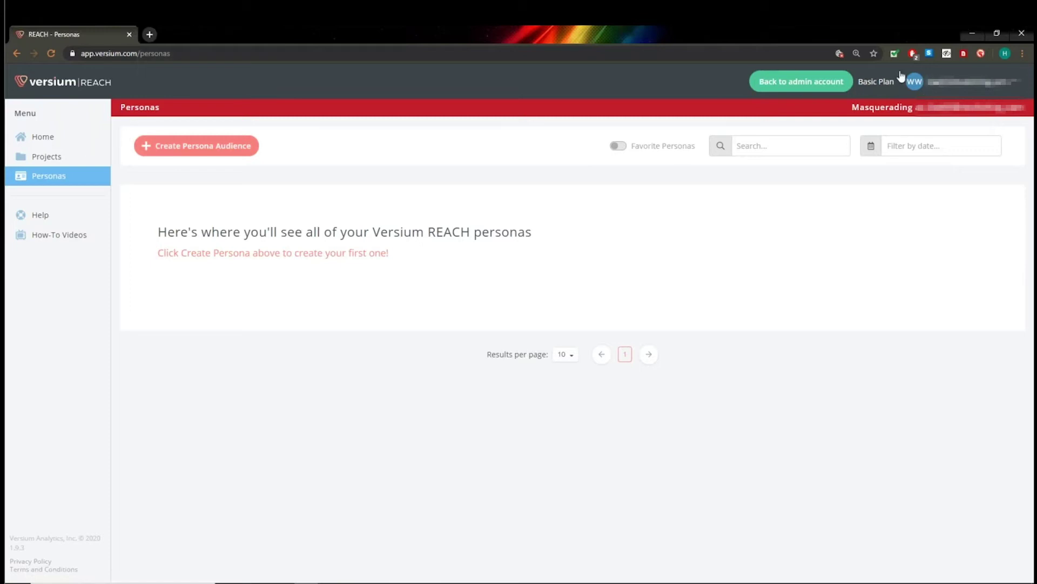
Step: View the account's My Profile settings and return to the Home page
left_click(949, 95)
left_click(943, 107)
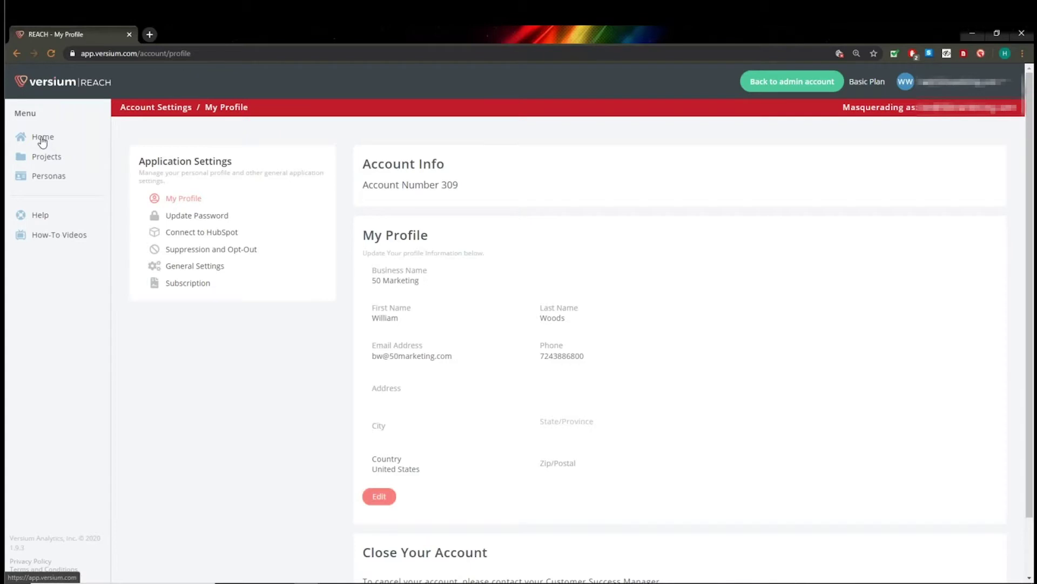
left_click(43, 140)
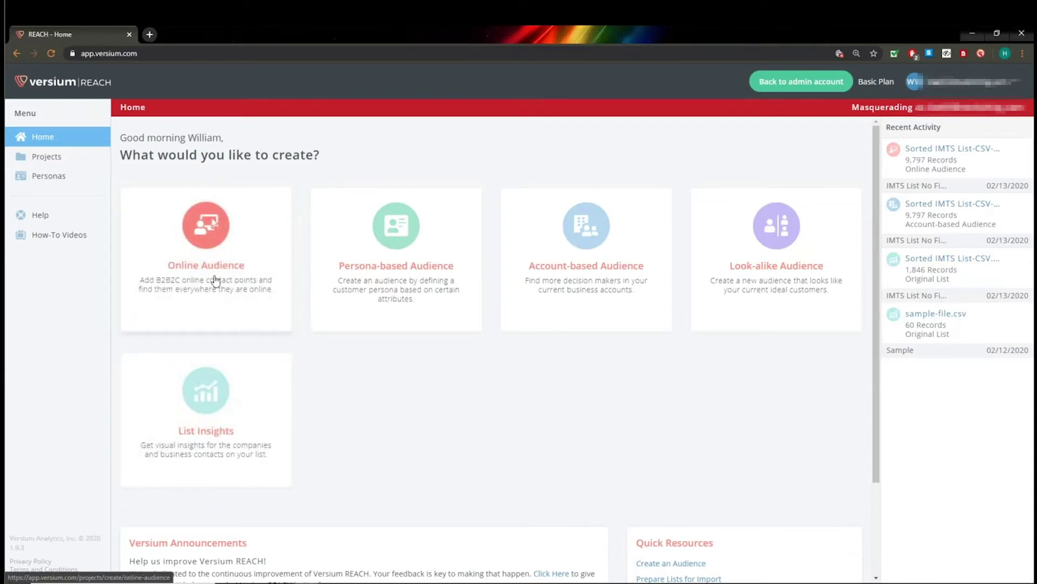
Step: Start creating an Online Audience and read the column combinations required for the imported .csv file
left_click(231, 255)
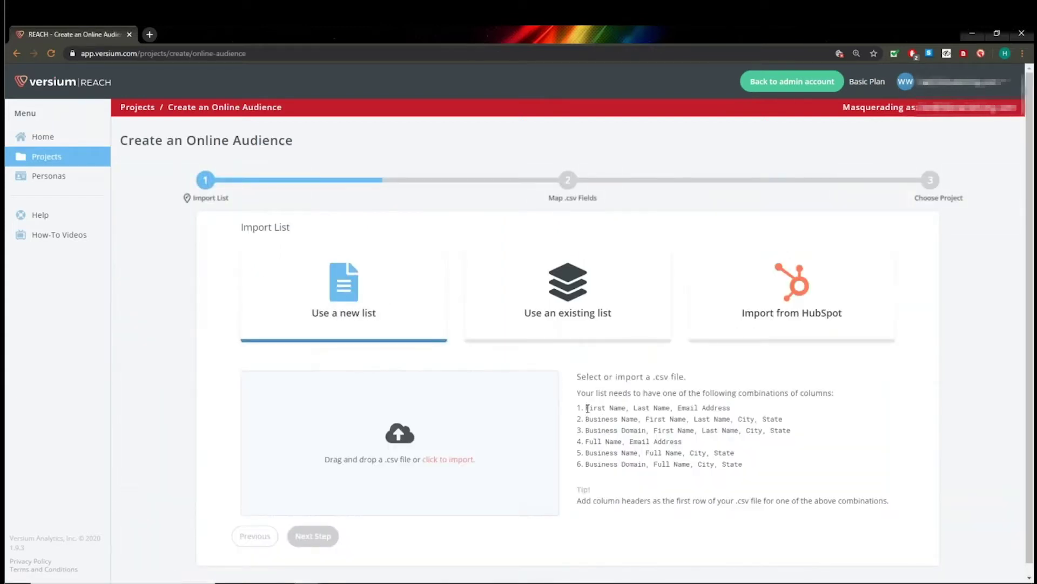
left_click_drag(586, 411, 754, 410)
left_click_drag(577, 421, 808, 421)
left_click(585, 429)
left_click_drag(585, 429, 787, 428)
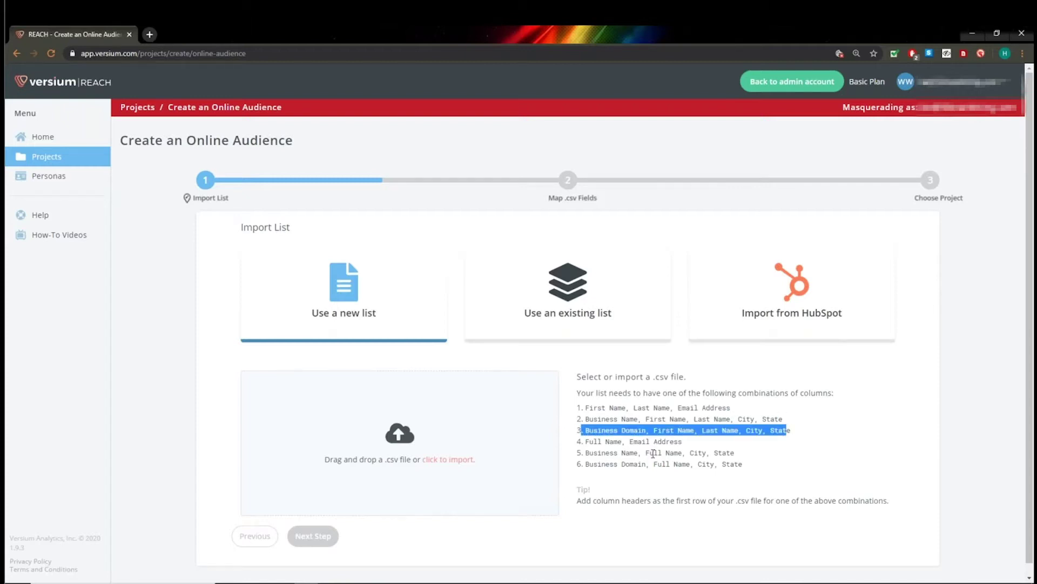
left_click_drag(734, 453, 578, 453)
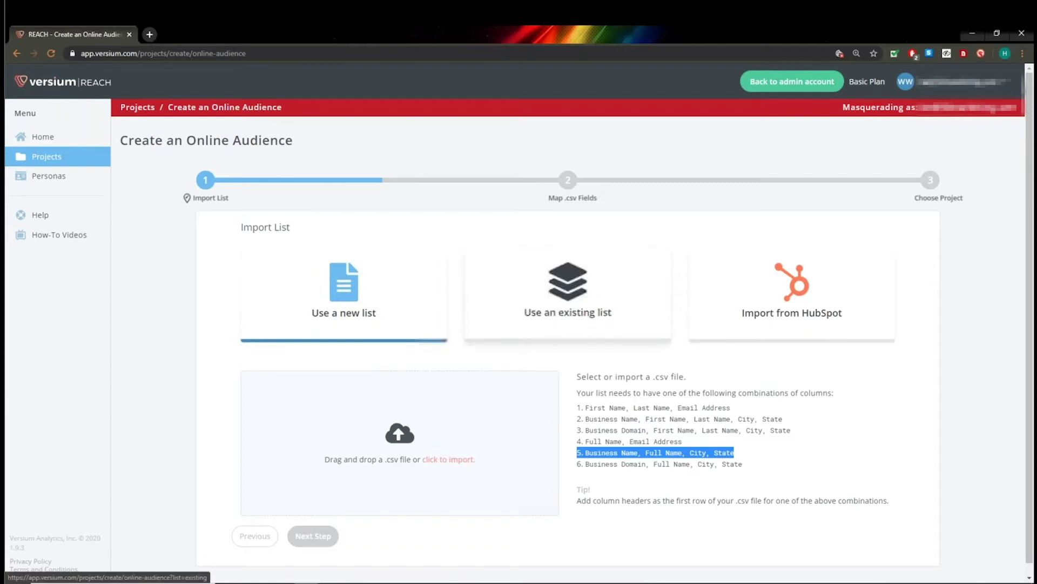
Step: Look at the option to import a list from HubSpot and its account connection
left_click(776, 292)
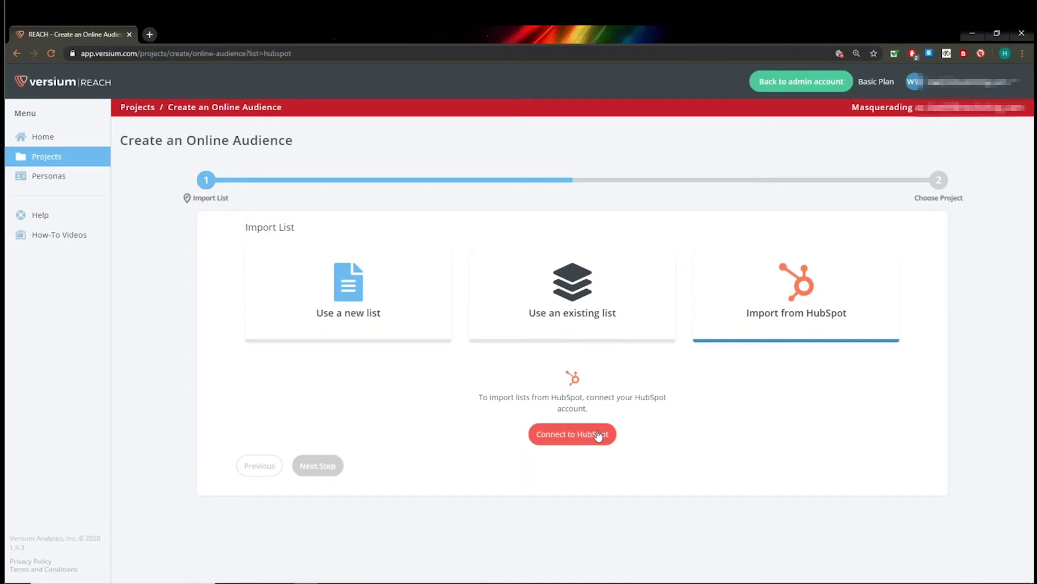
left_click(548, 440)
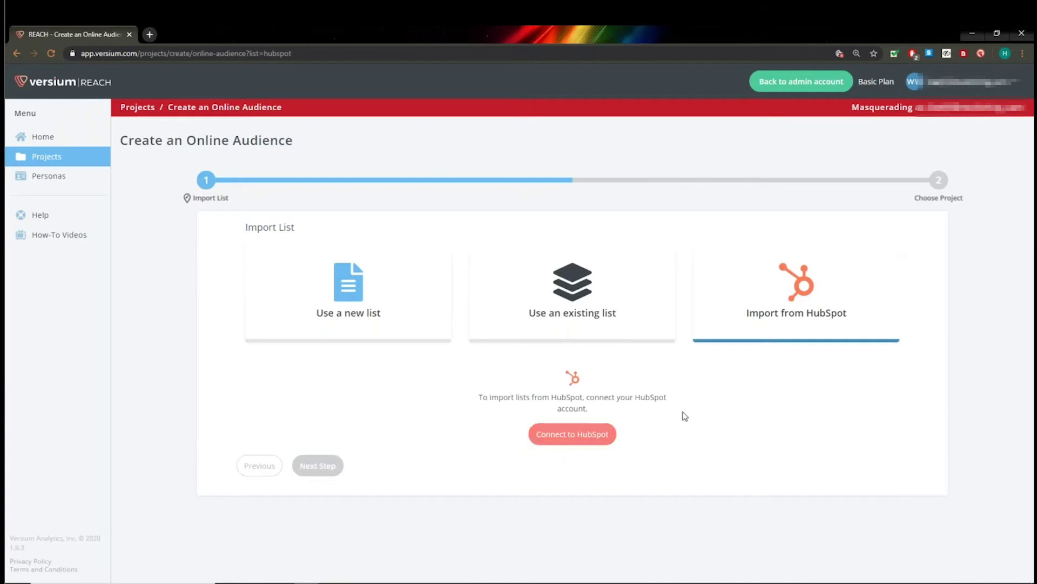
Step: Choose to use a new list and import the file CIENCE- Not yet contacted.csv
left_click(394, 303)
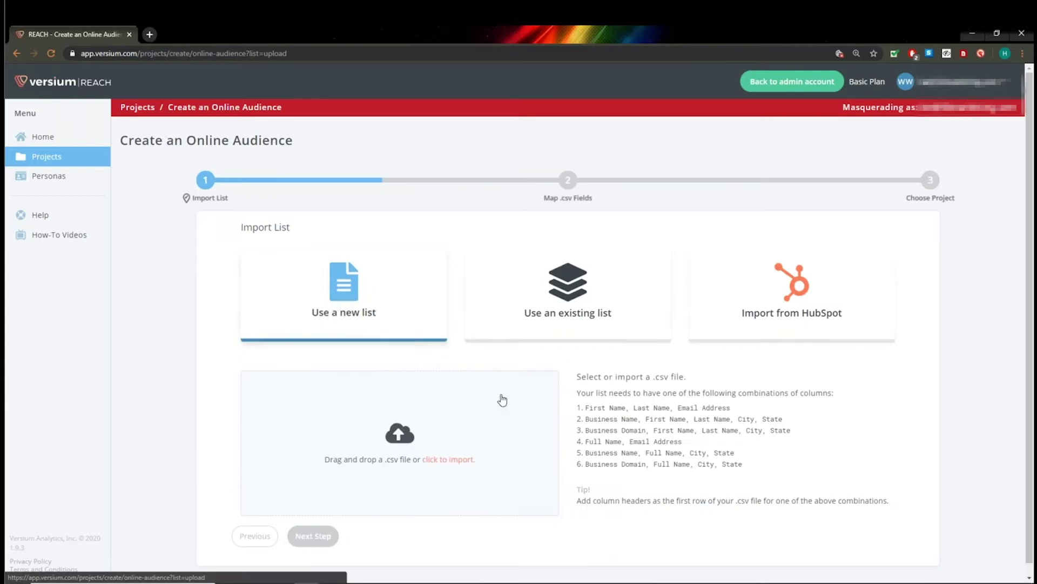
left_click(502, 400)
left_click(919, 361)
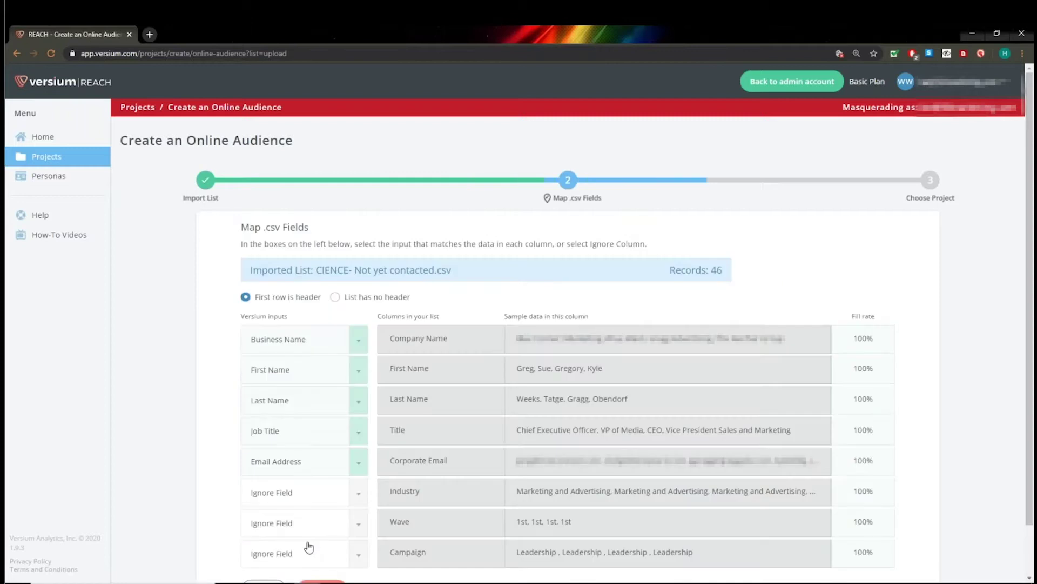
Step: Map the Title column to Ignore Field, keep Company Name mapped to Business Name, and continue to choosing a project
scroll(335, 487, "down", 1)
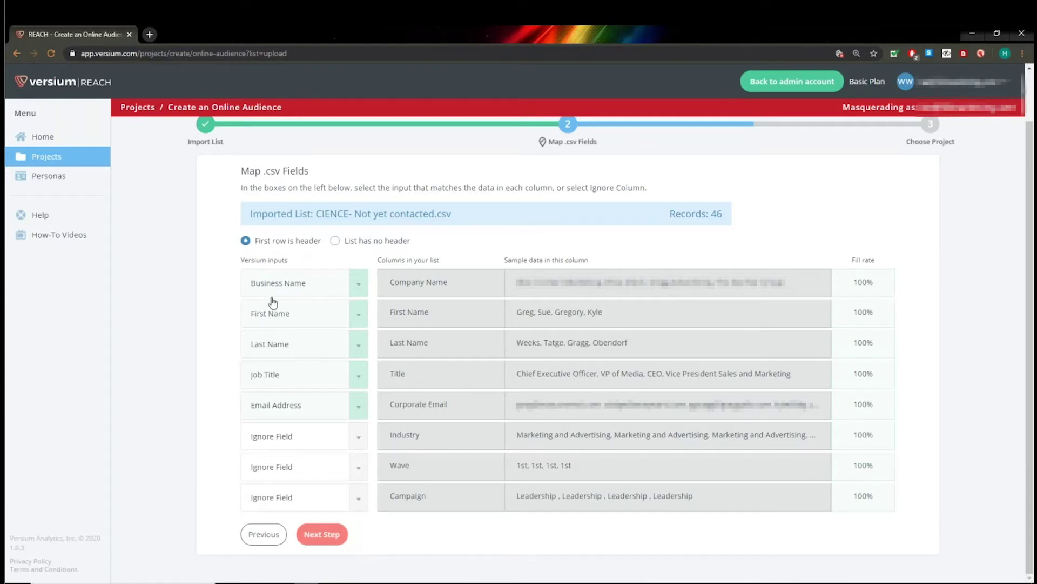
left_click(359, 377)
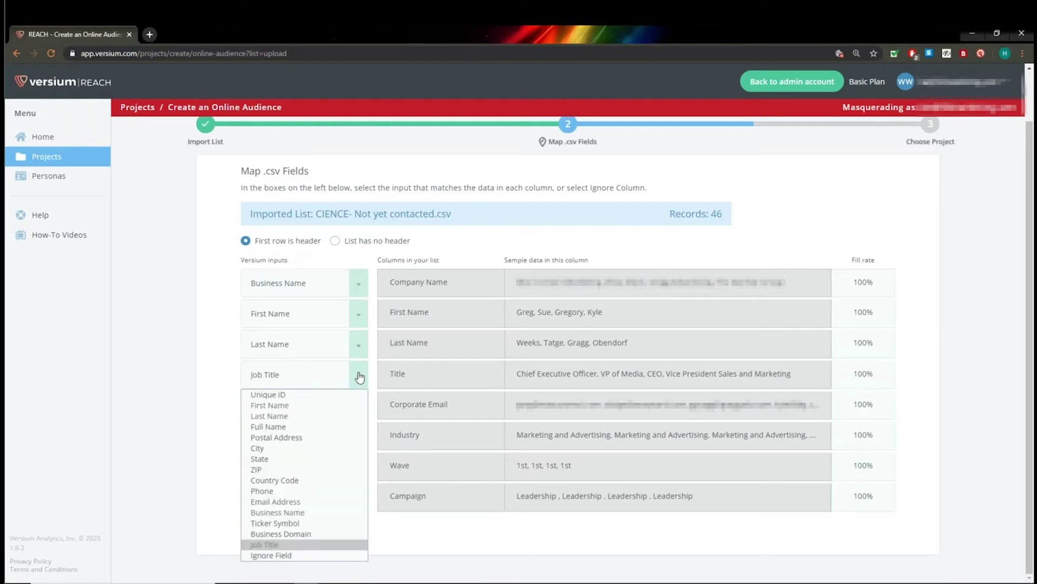
left_click(318, 556)
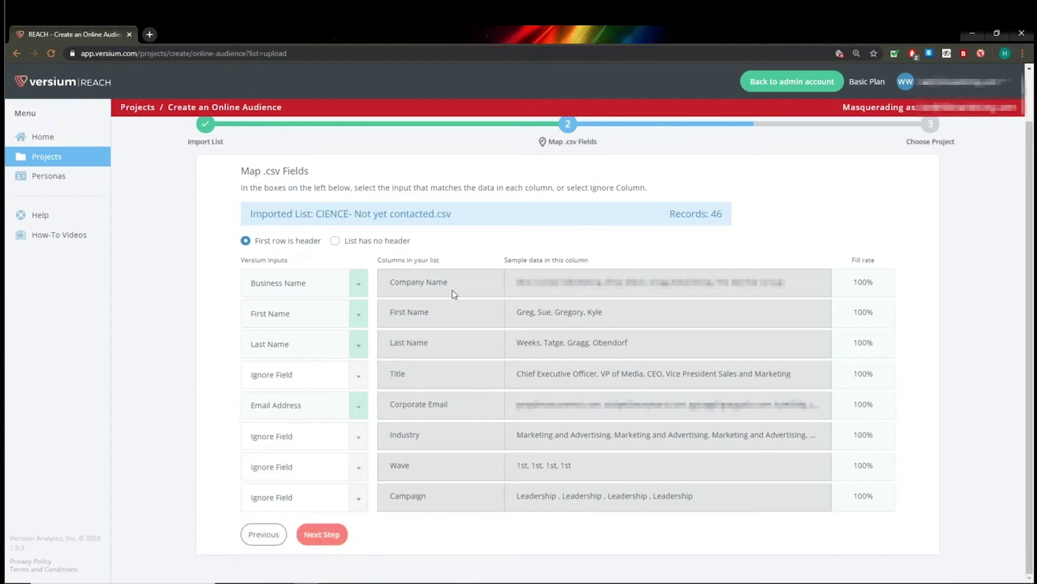
left_click(358, 285)
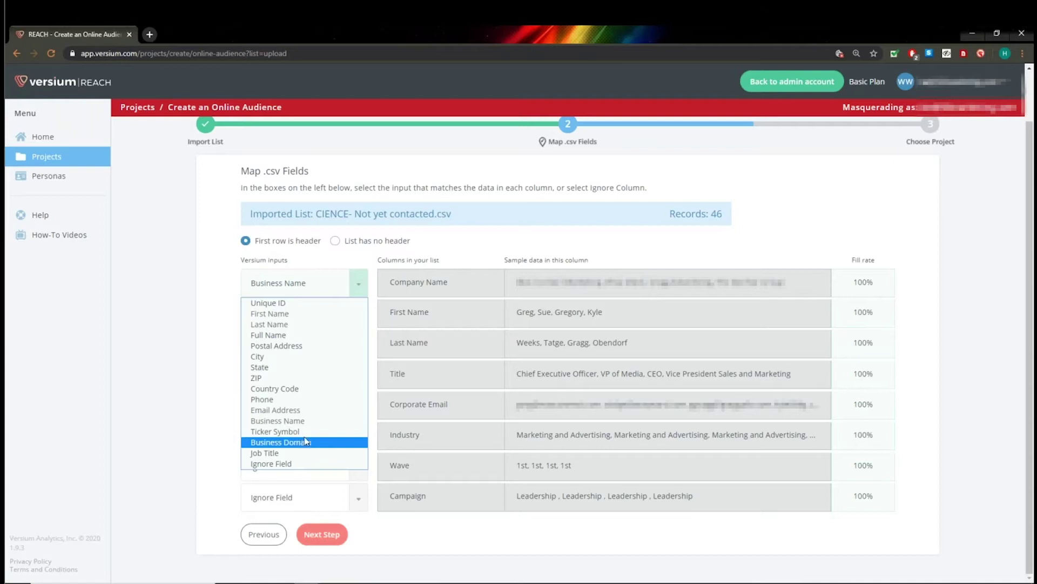
left_click(332, 285)
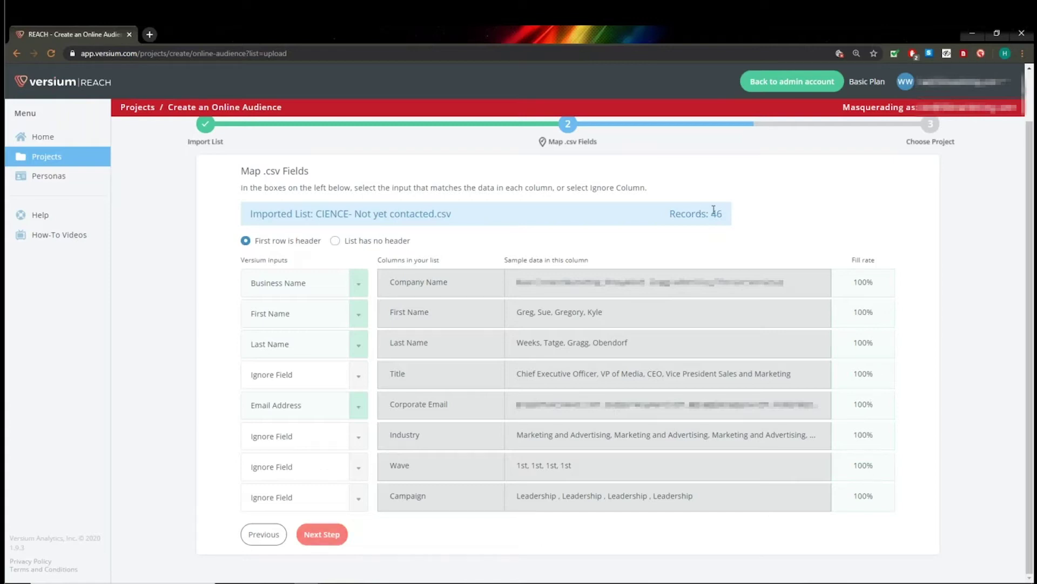
left_click_drag(695, 213, 738, 214)
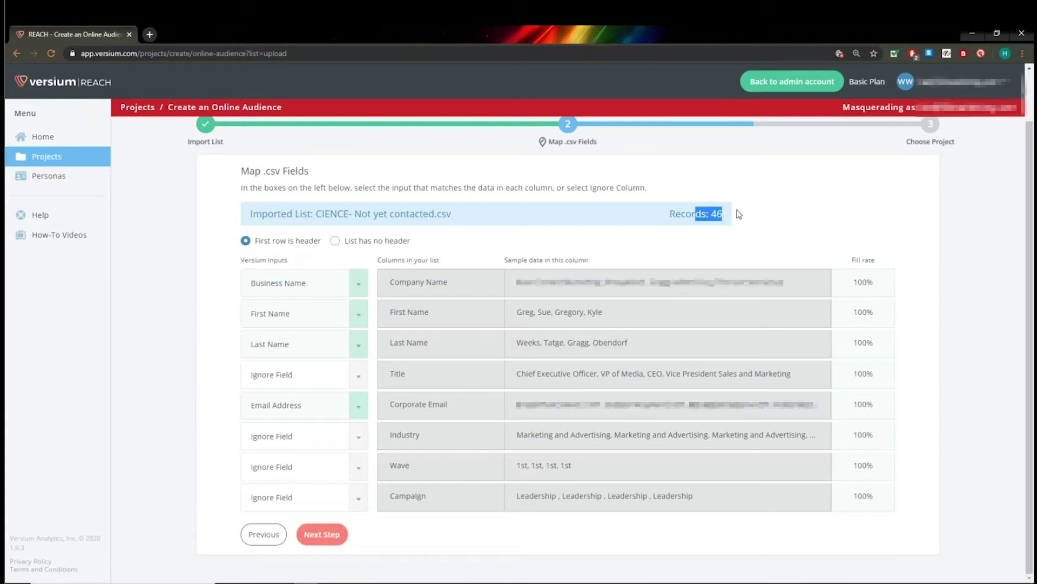
left_click(318, 534)
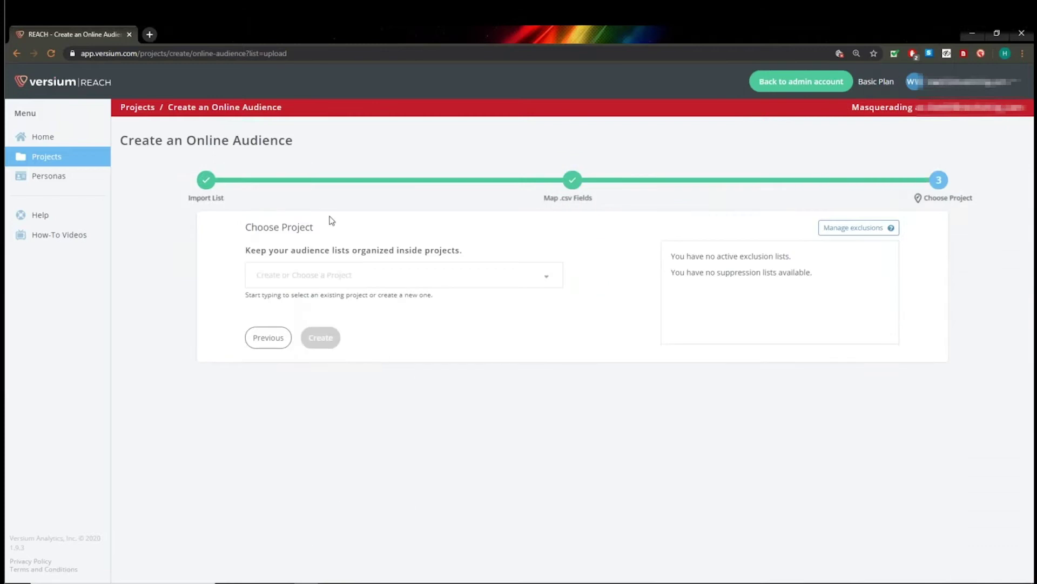
Step: Create the online audience in a new project named with the presenter's first name in possessive form followed by Example
left_click(310, 275)
left_click(310, 275)
left_click(311, 275)
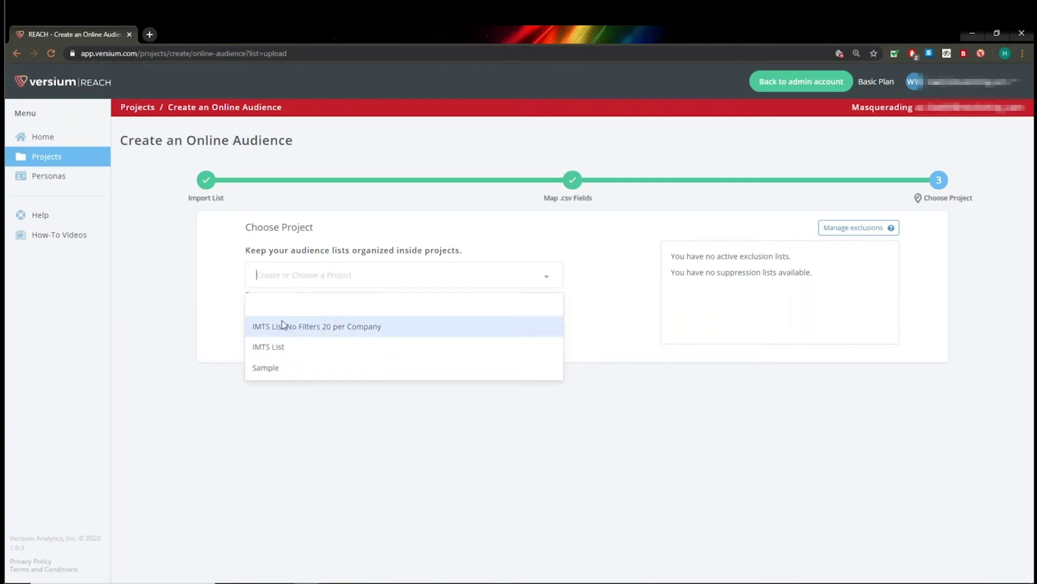
left_click(291, 276)
left_click(289, 274)
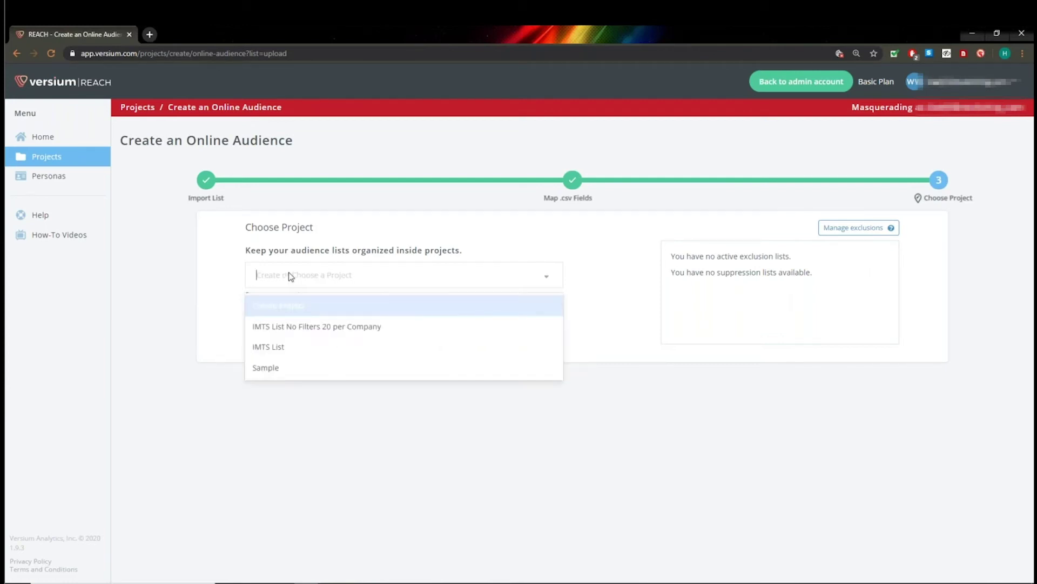
type("Hayden's Example")
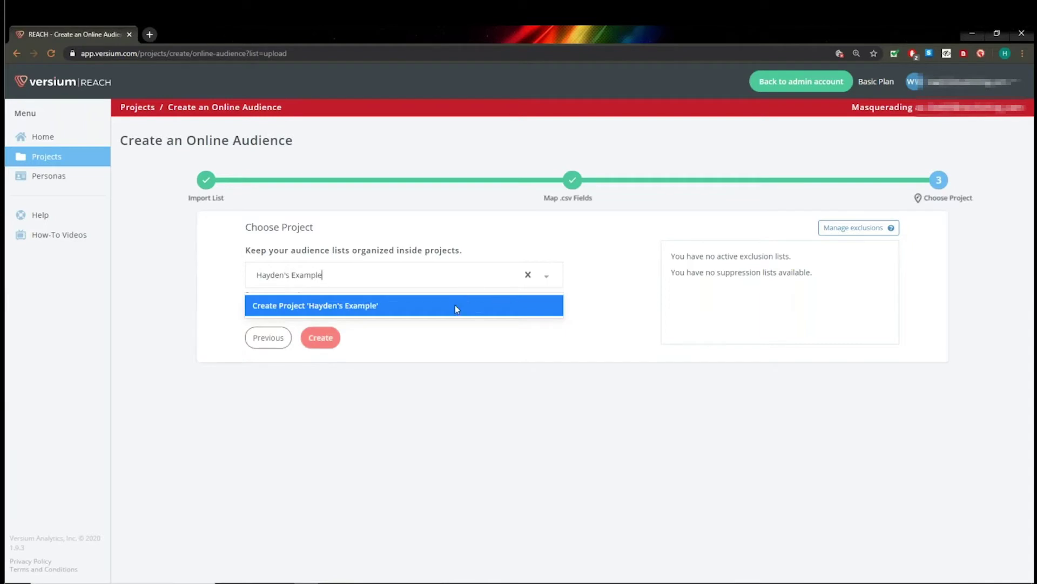
left_click(316, 304)
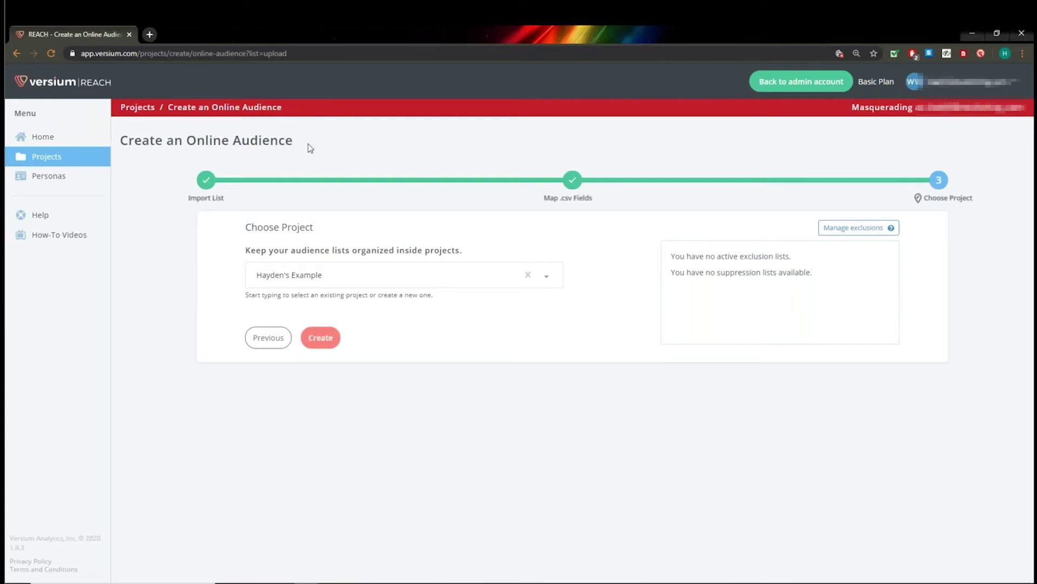
left_click(330, 344)
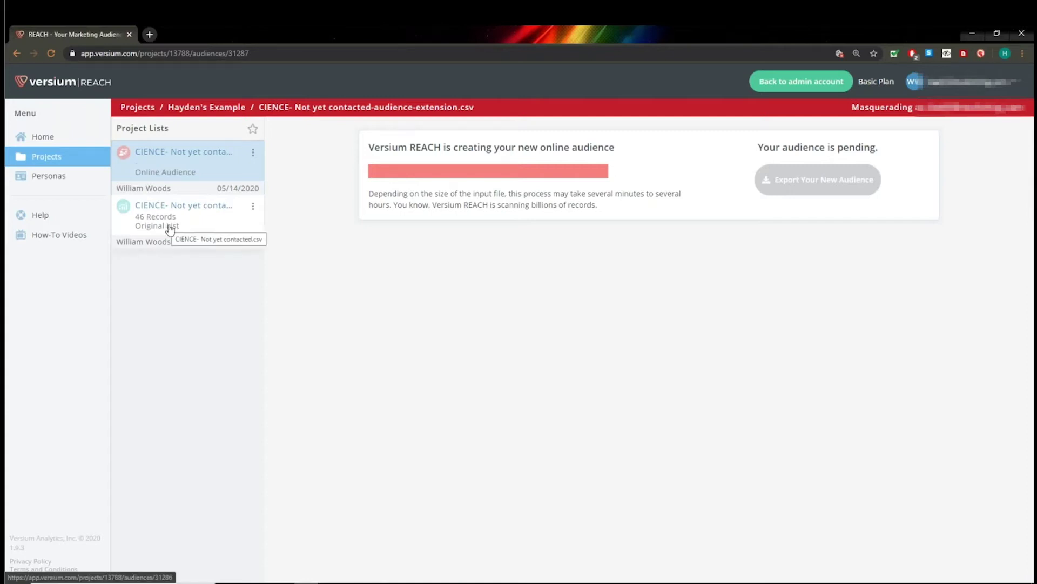
Step: Open the insights of the original list CIENCE- Not yet contacted.csv and examine its location, company size, revenue and industry details
left_click(200, 223)
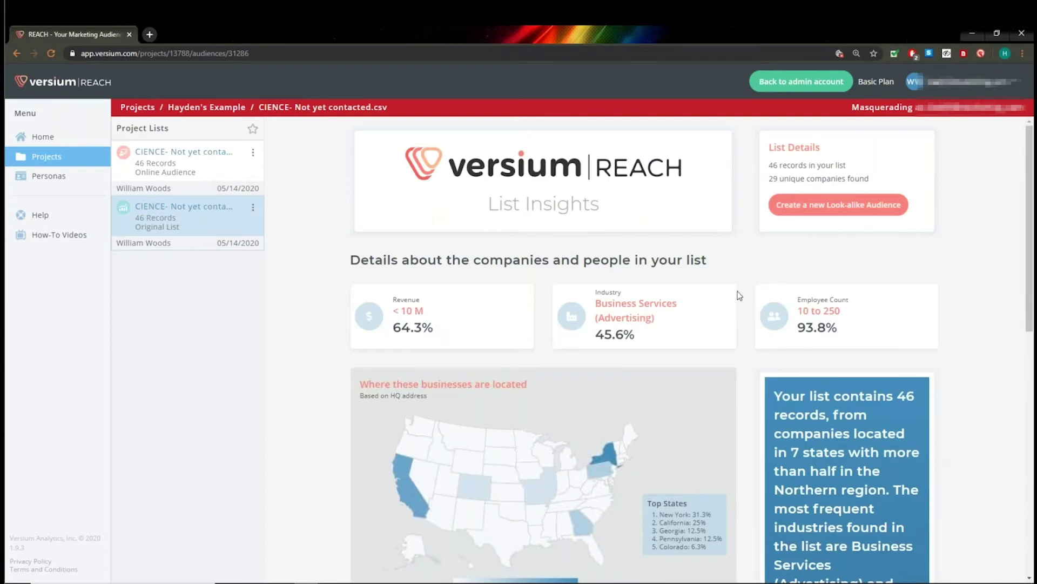
mouse_move(596, 462)
scroll(770, 316, "down", 3)
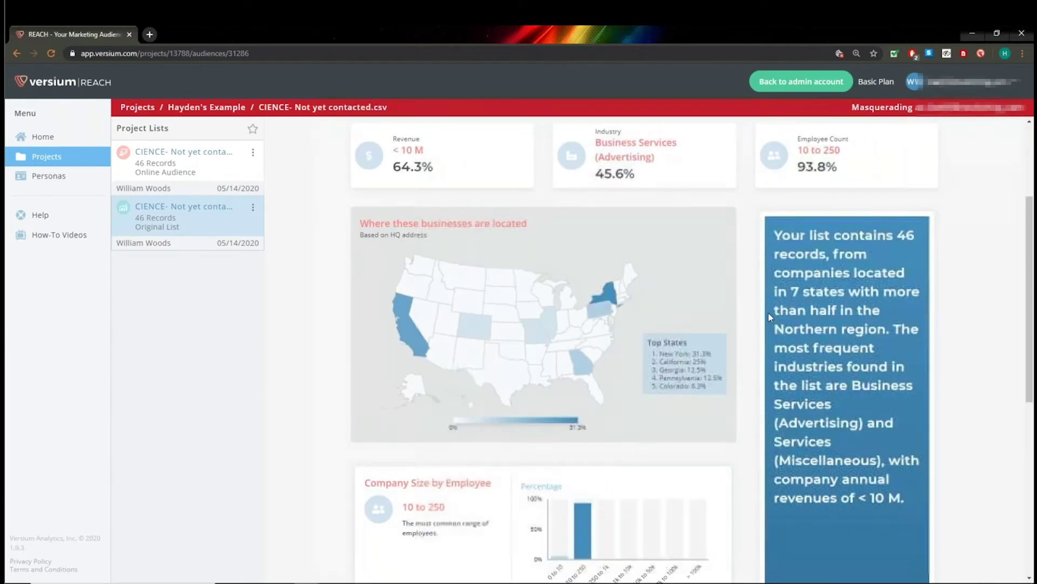
scroll(769, 313, "up", 1)
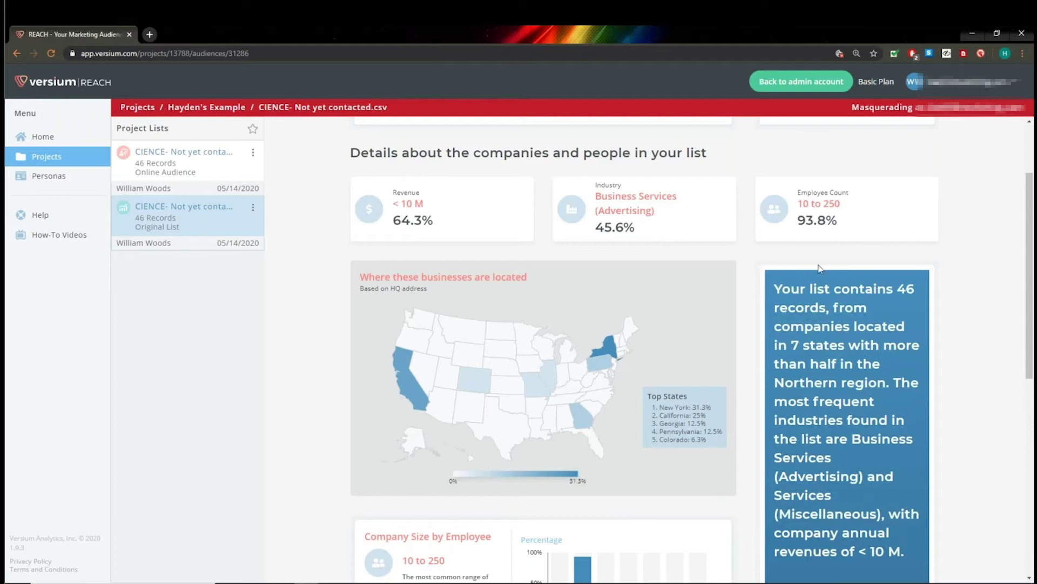
scroll(754, 327, "down", 3)
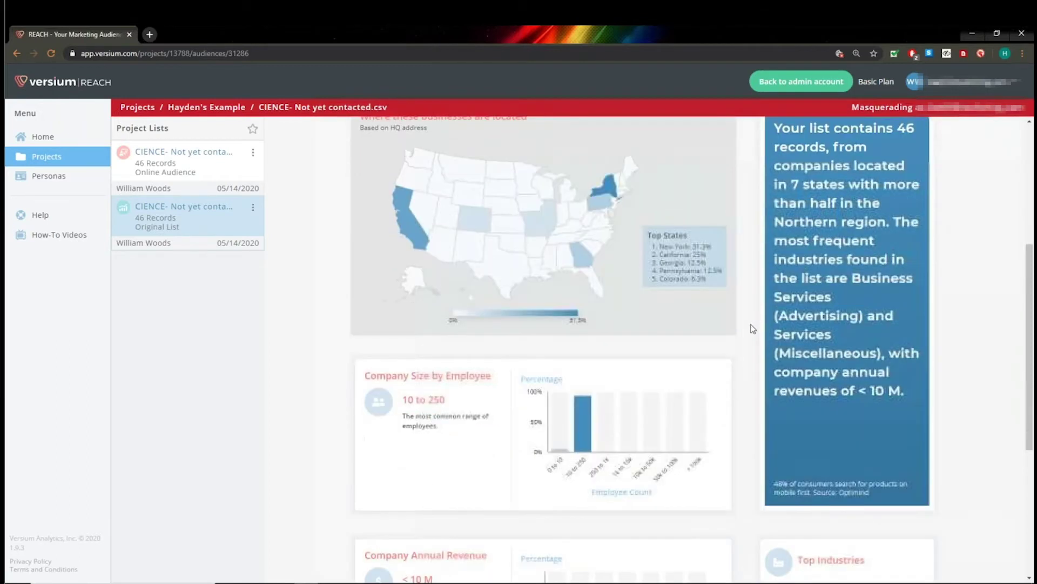
scroll(754, 328, "down", 2)
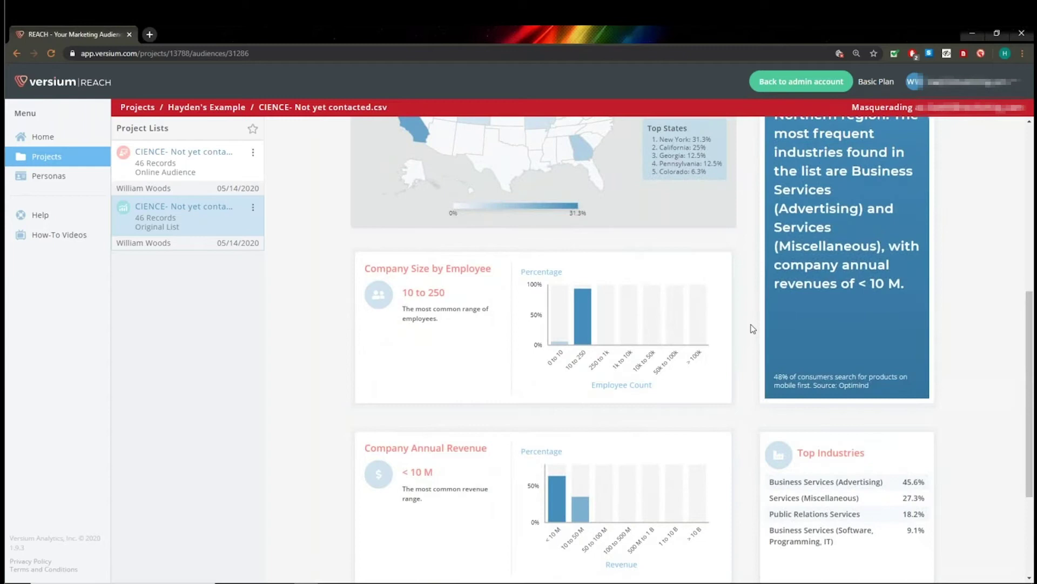
Step: Examine the rest of the original list's insights, from company years in business and job titles to personal demographics, education and household income
scroll(817, 444, "down", 4)
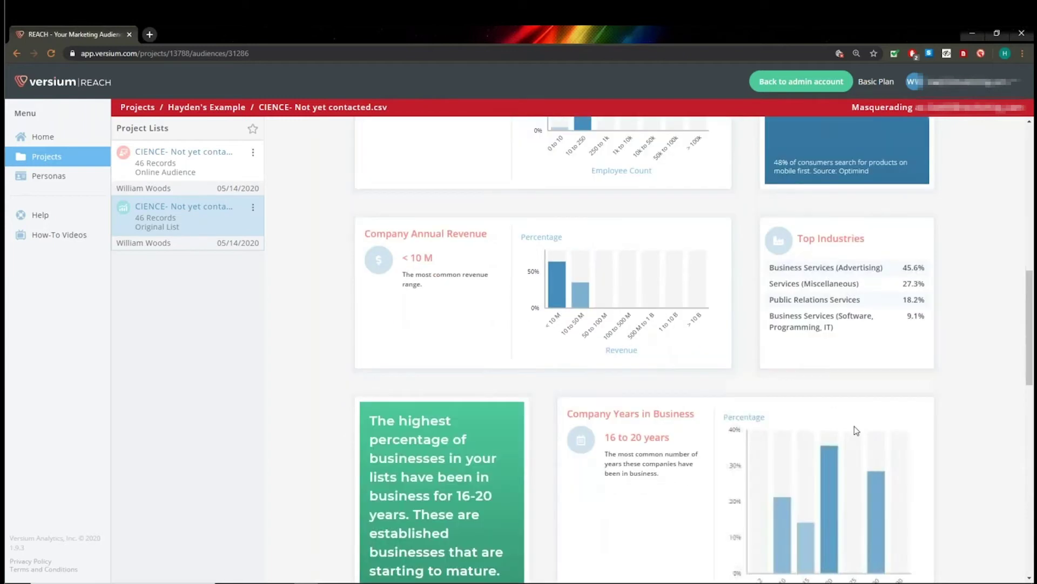
scroll(854, 427, "up", 2)
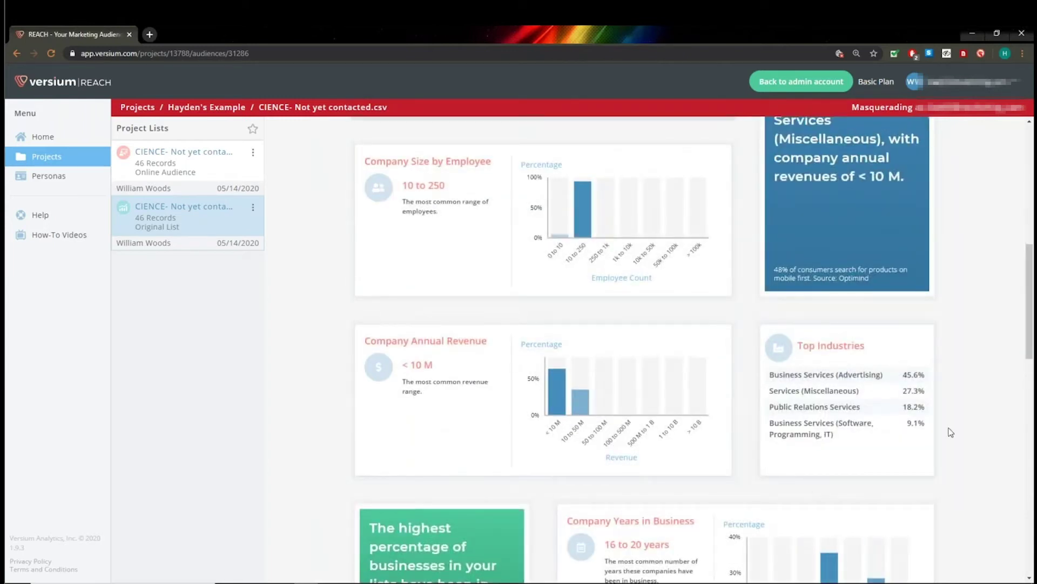
scroll(798, 348, "down", 7)
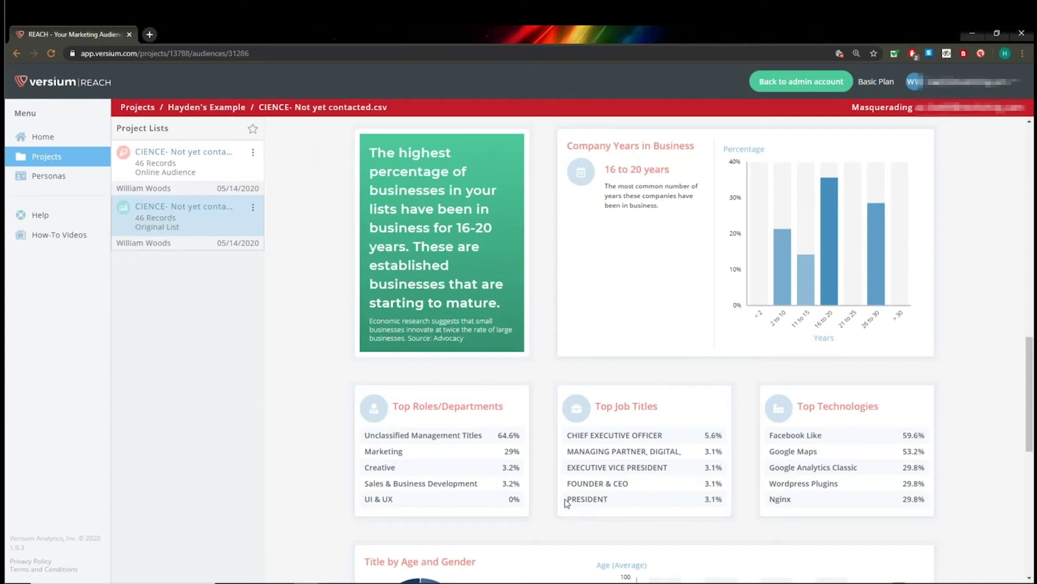
scroll(566, 502, "down", 5)
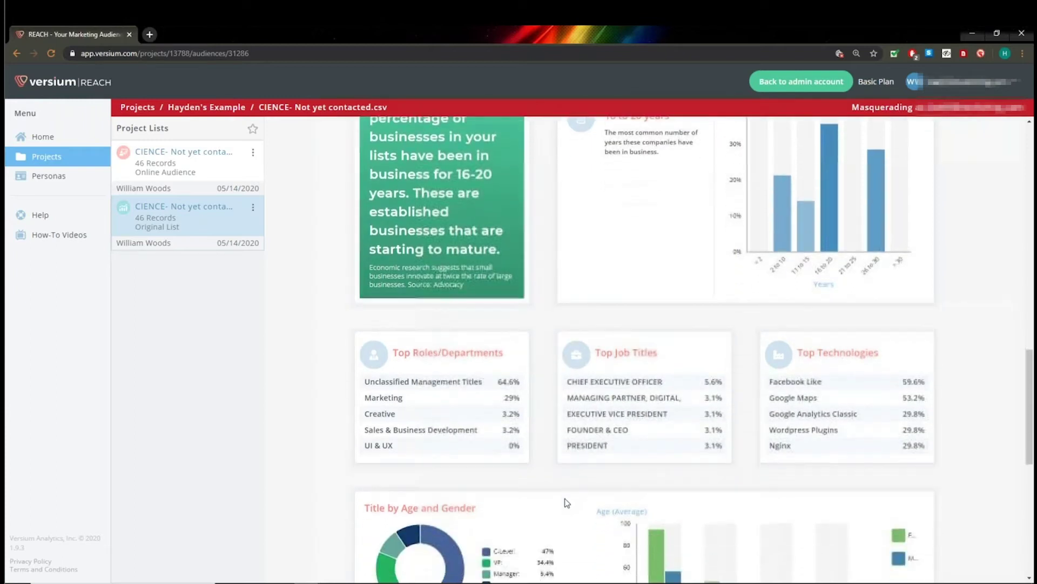
scroll(566, 502, "down", 4)
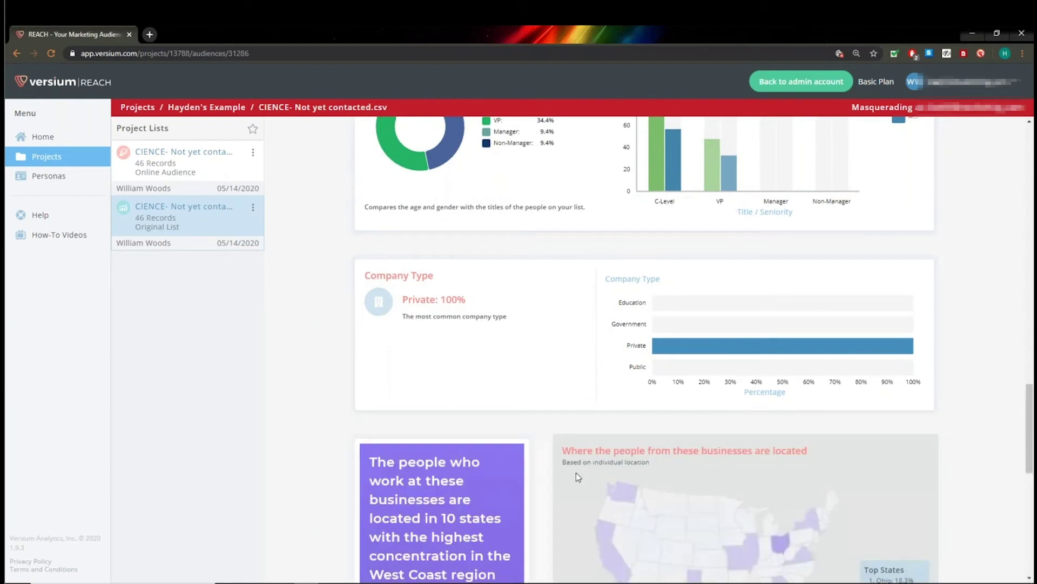
scroll(569, 505, "down", 2)
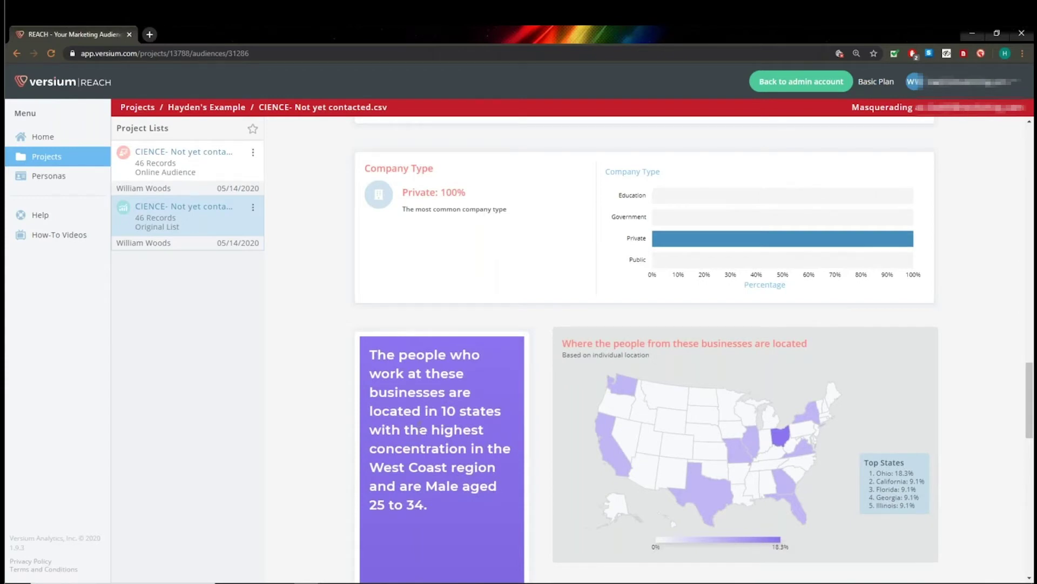
scroll(763, 268, "down", 4)
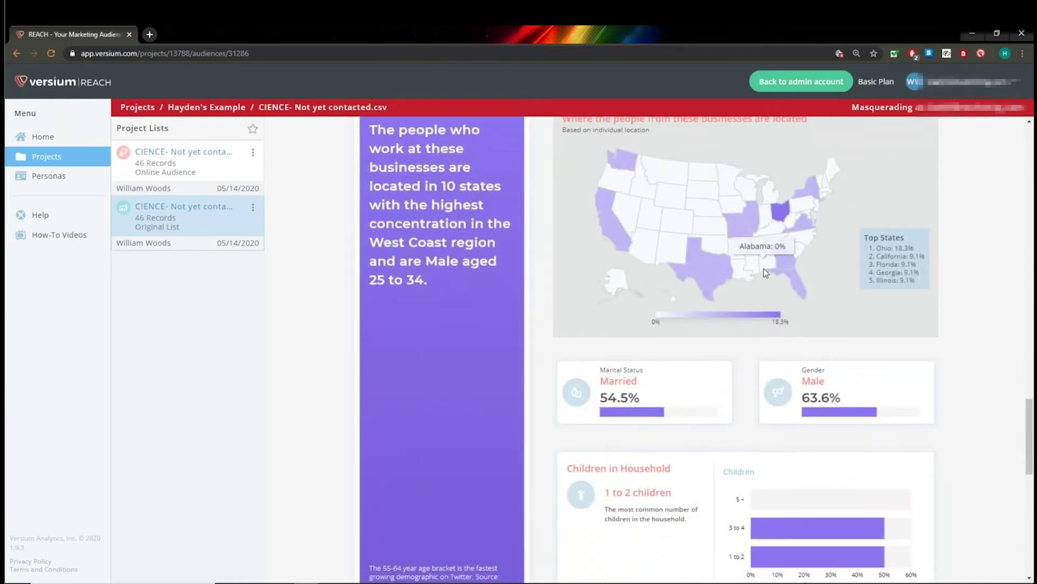
scroll(763, 268, "down", 2)
scroll(981, 408, "down", 2)
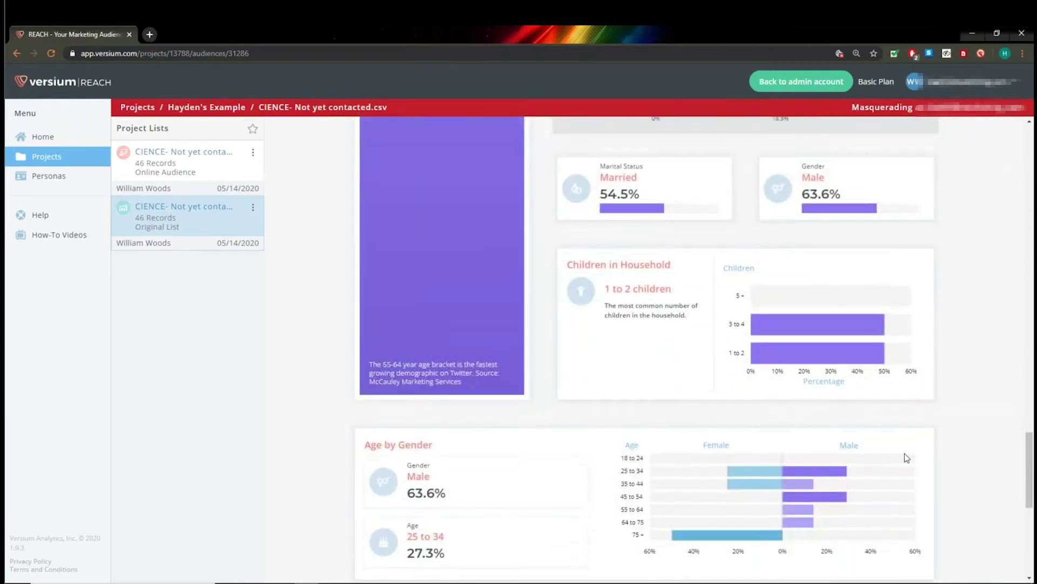
scroll(905, 482, "down", 5)
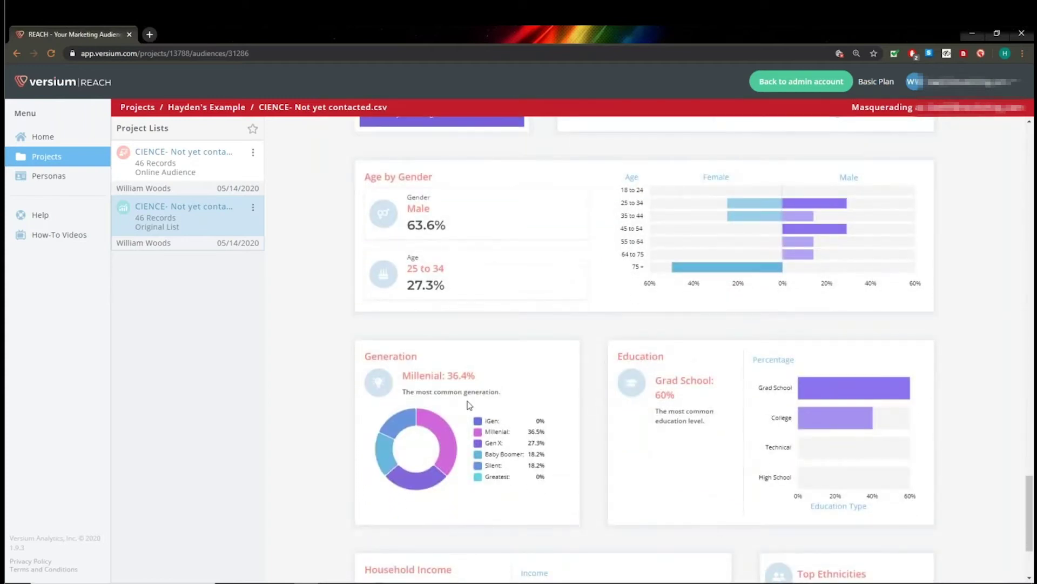
scroll(469, 406, "down", 2)
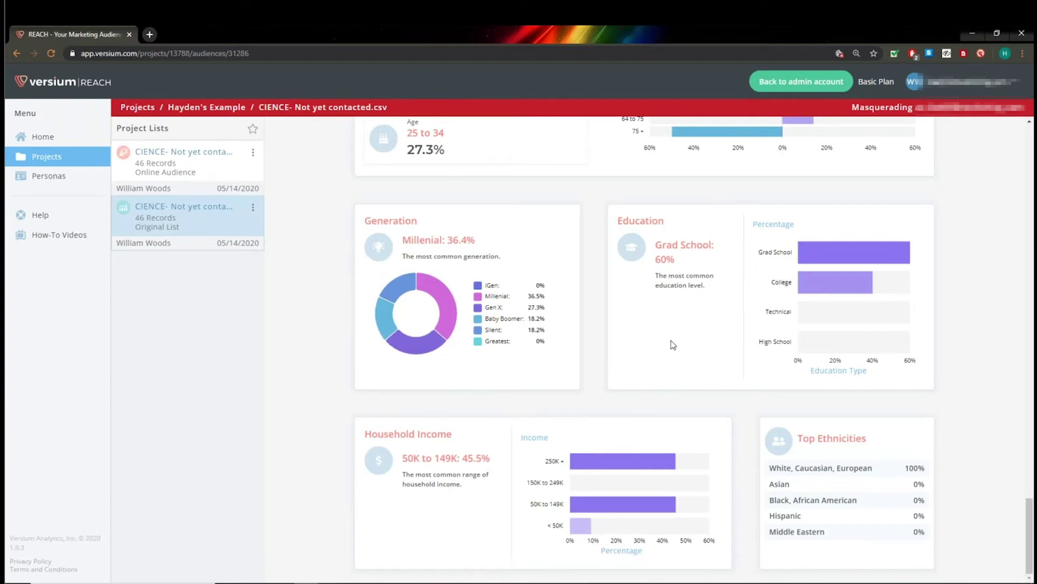
Step: Open the online audience built from CIENCE- Not yet contacted.csv and review its new contact points and list insights
scroll(673, 344, "up", 20)
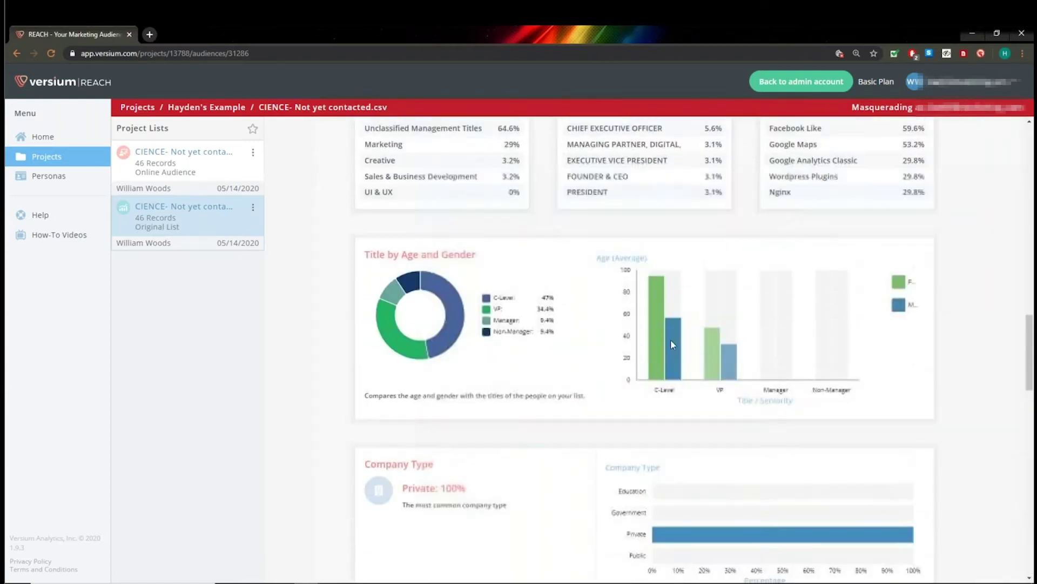
scroll(673, 345, "up", 10)
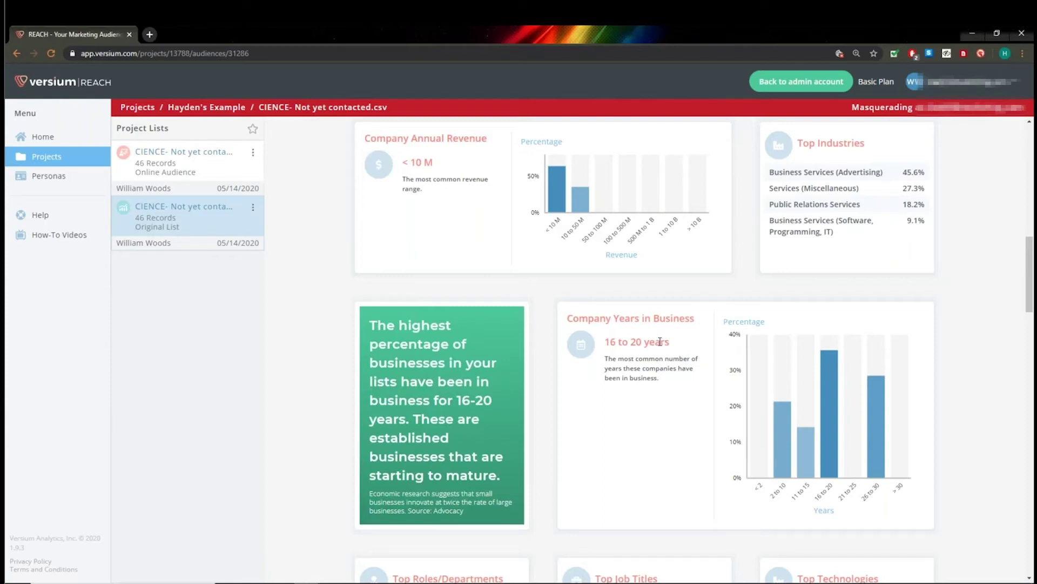
scroll(527, 427, "up", 5)
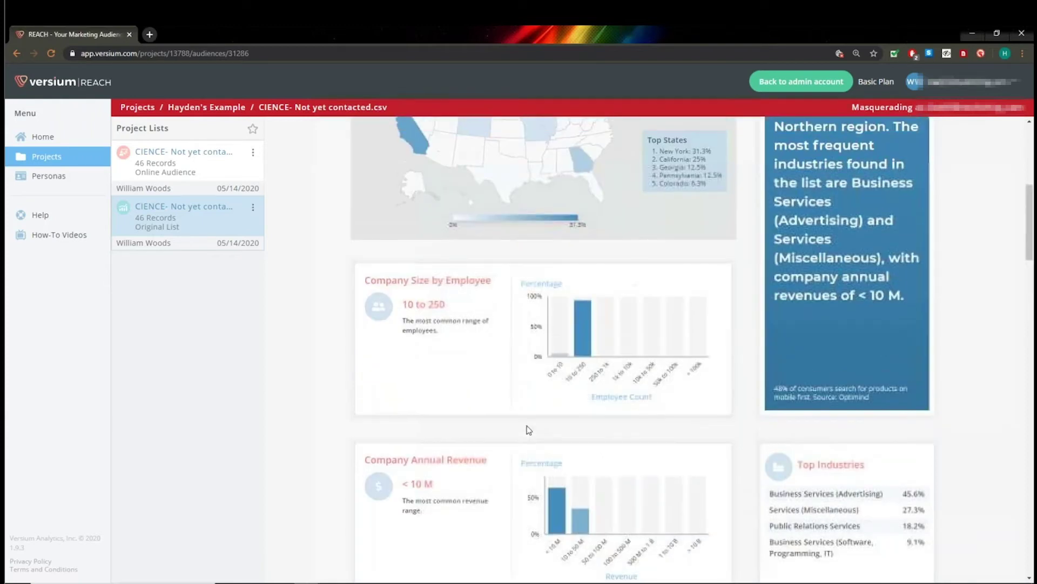
scroll(529, 430, "up", 3)
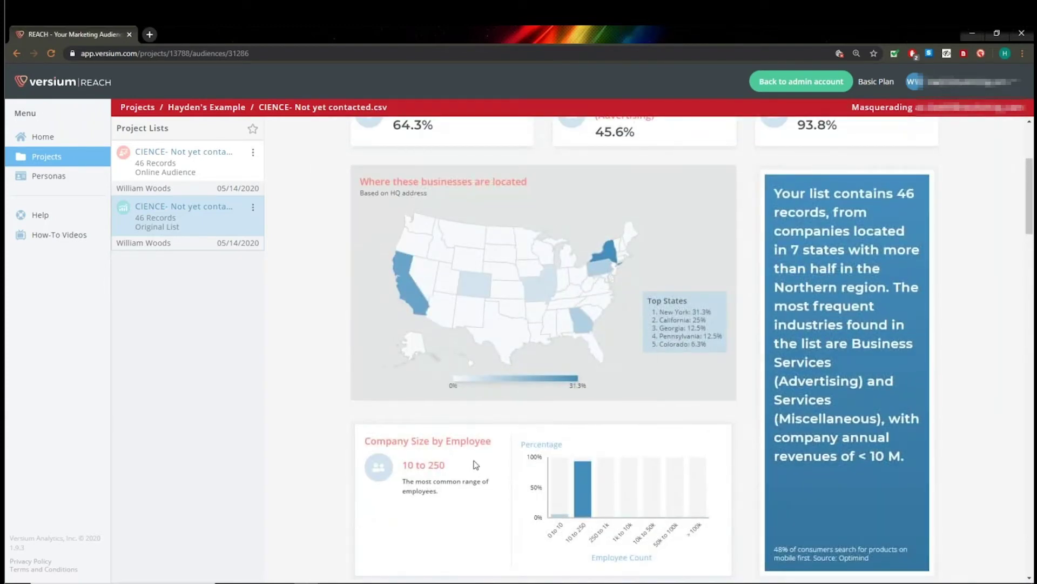
scroll(476, 465, "up", 4)
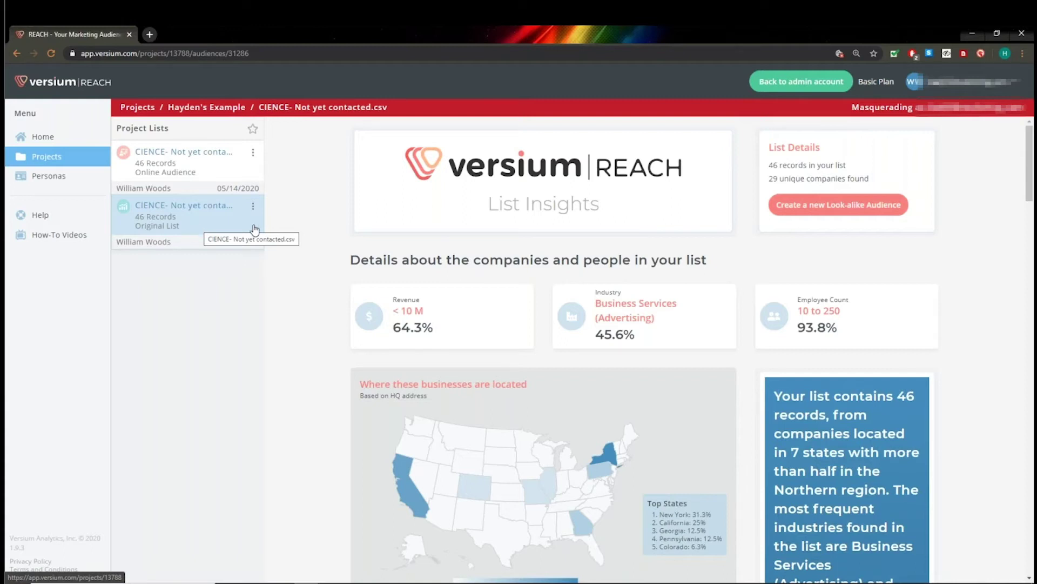
left_click(160, 167)
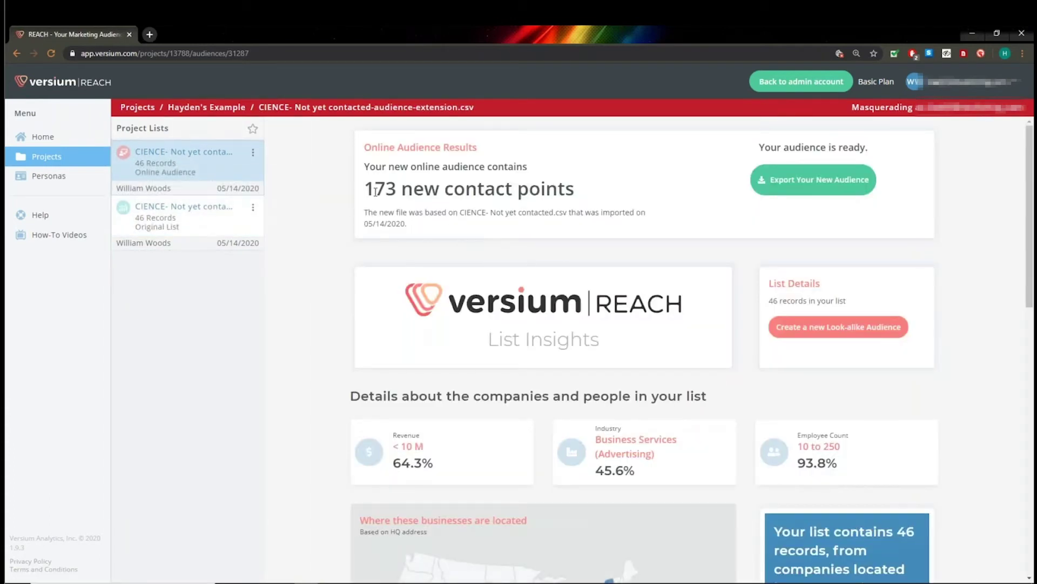
left_click_drag(365, 189, 399, 189)
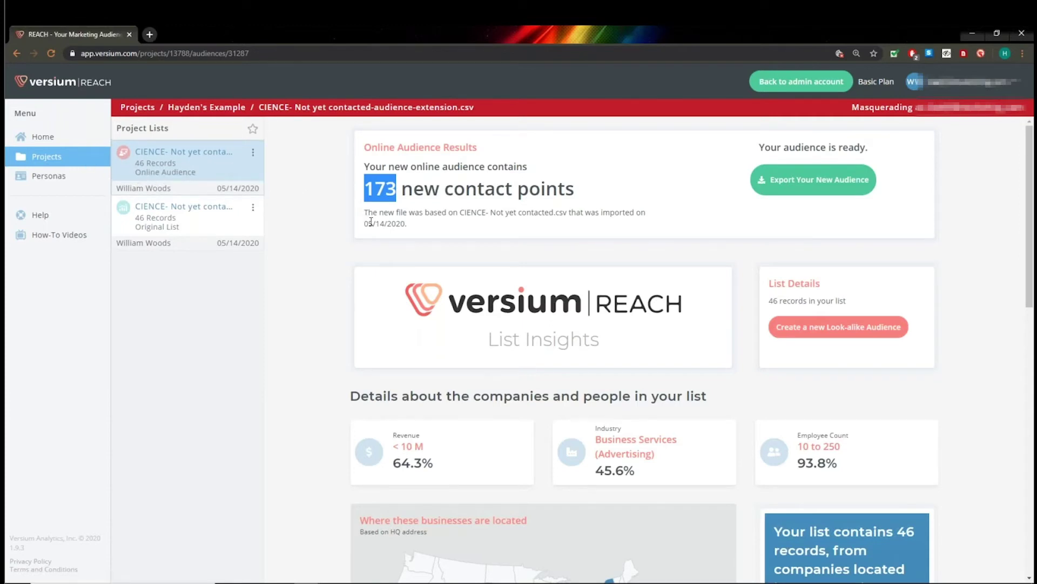
left_click(342, 236)
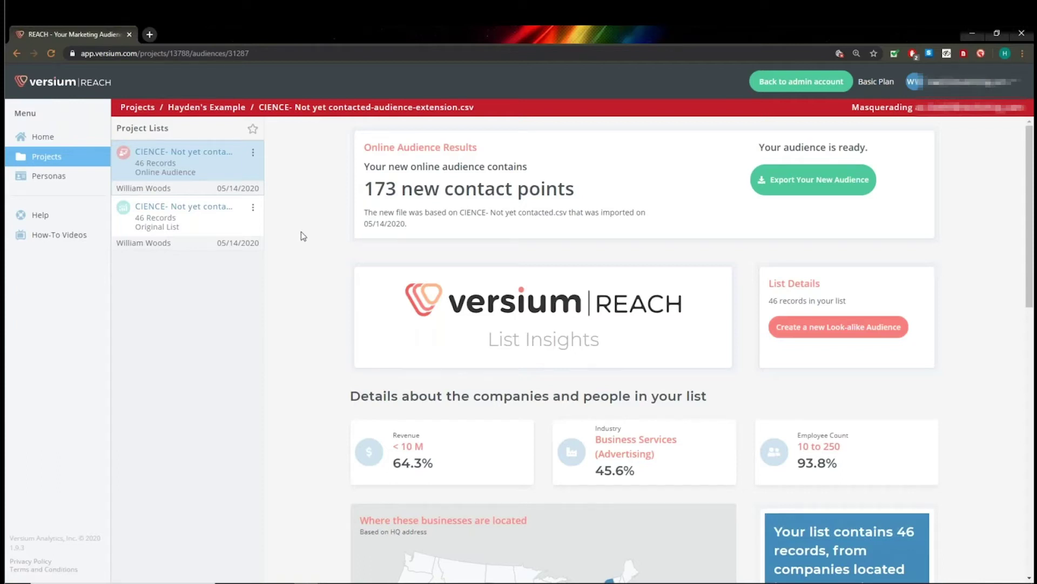
scroll(416, 172, "down", 1)
scroll(416, 172, "down", 4)
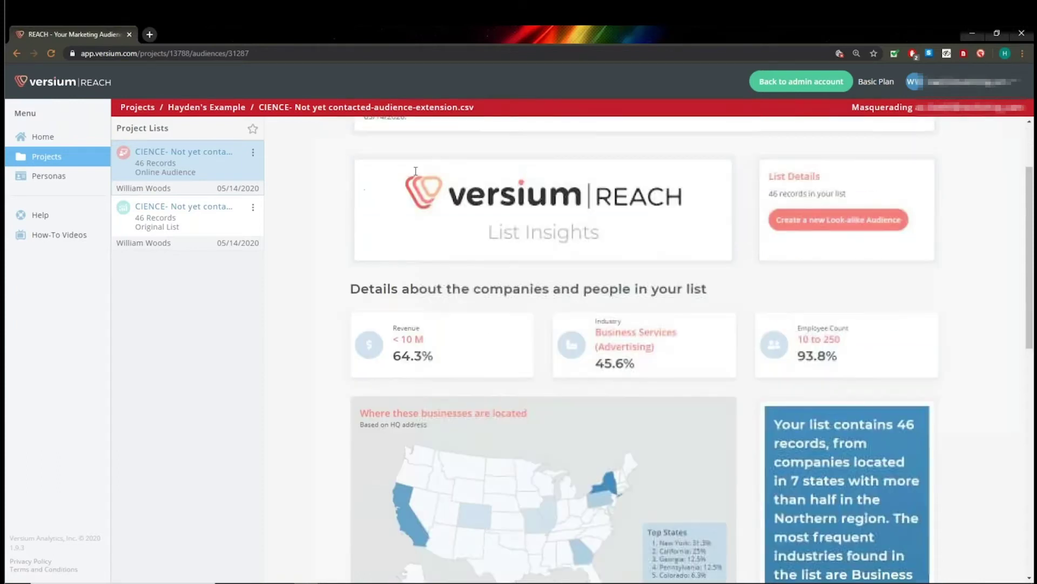
scroll(742, 384, "up", 4)
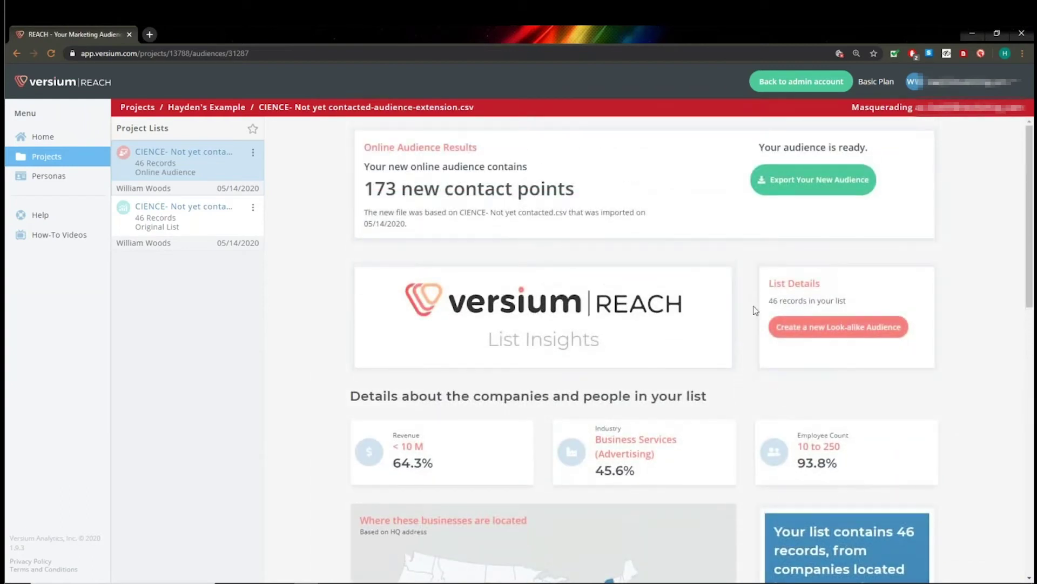
Step: Review the audience-building actions and file management options available for the online audience list
left_click(253, 154)
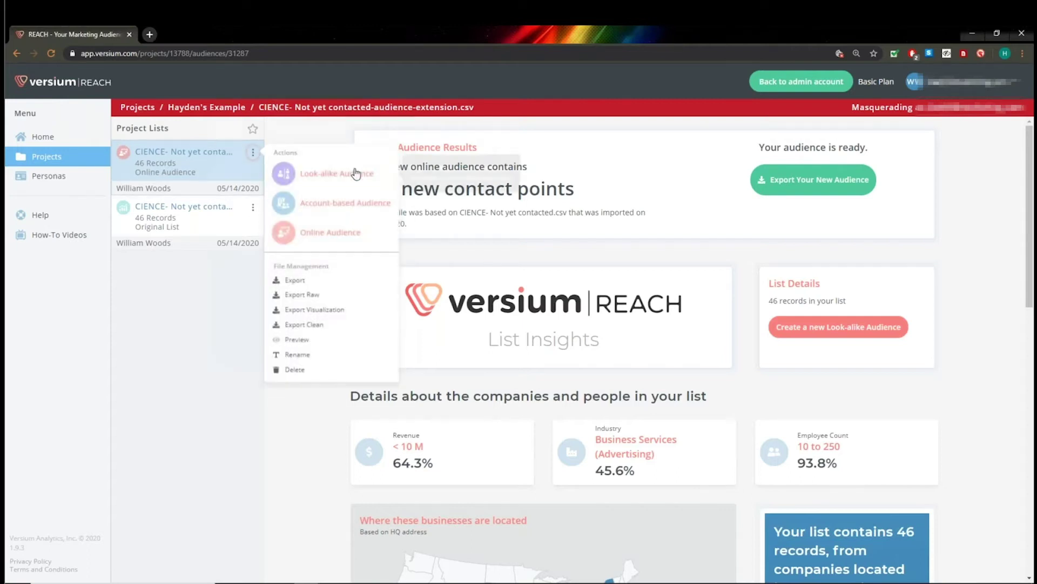
left_click_drag(300, 153, 286, 153)
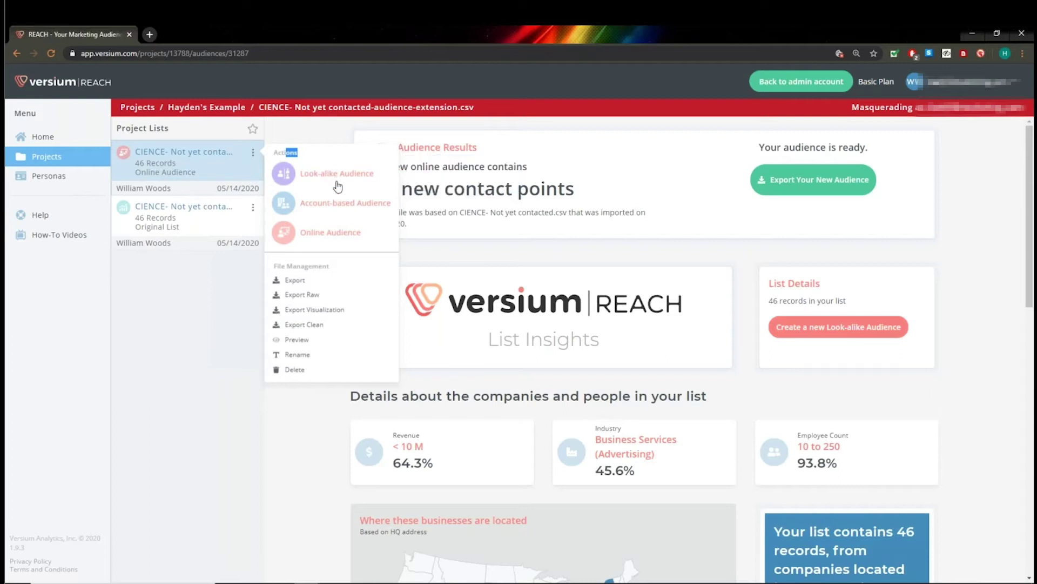
left_click(470, 251)
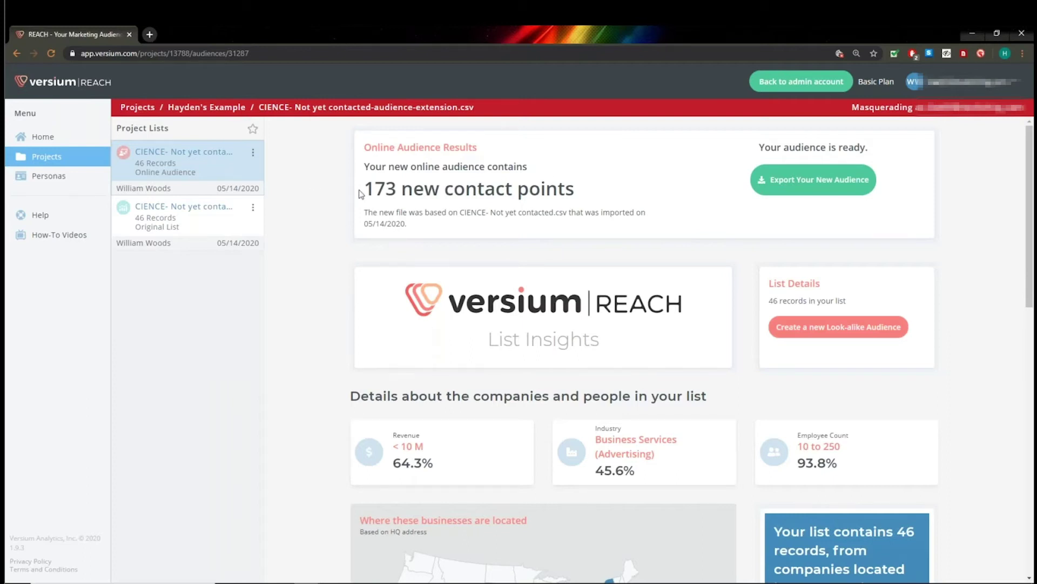
Step: Export the new online audience and open the downloaded zip archive
left_click(803, 184)
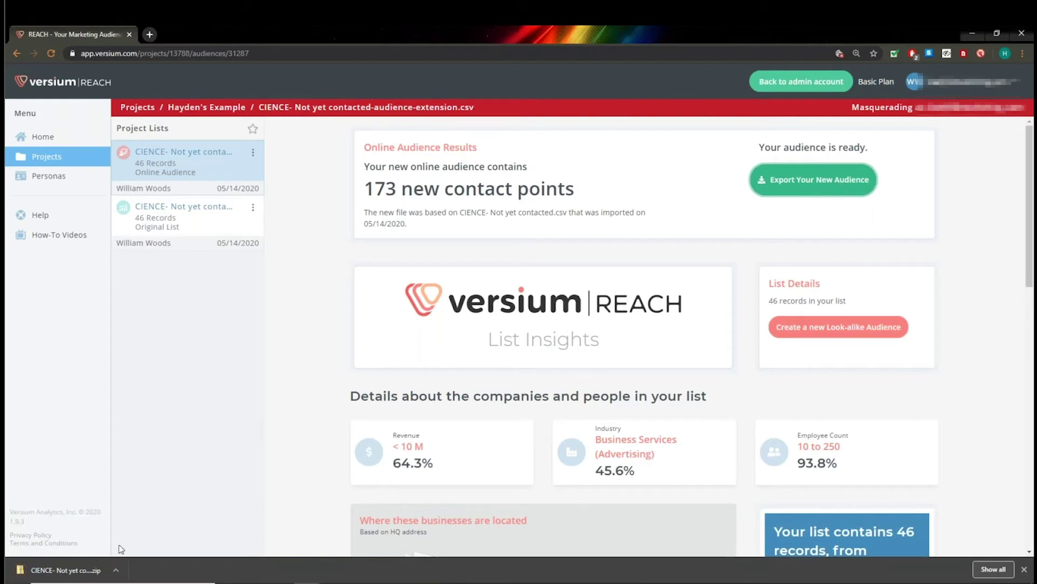
left_click(80, 572)
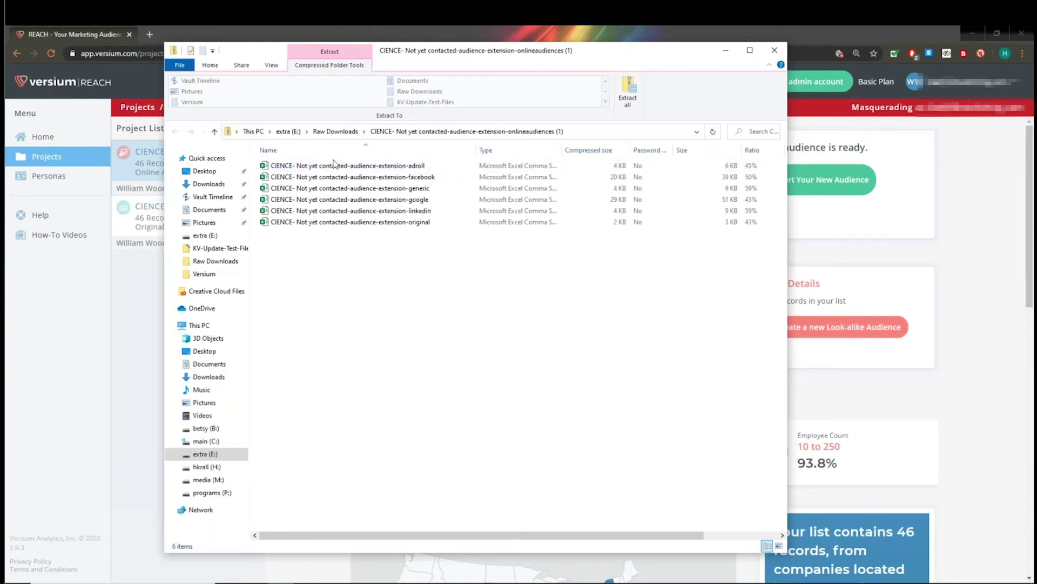
Step: Open the exported facebook CSV file, examine its email, phone, name and location columns, and close it
left_click(439, 179)
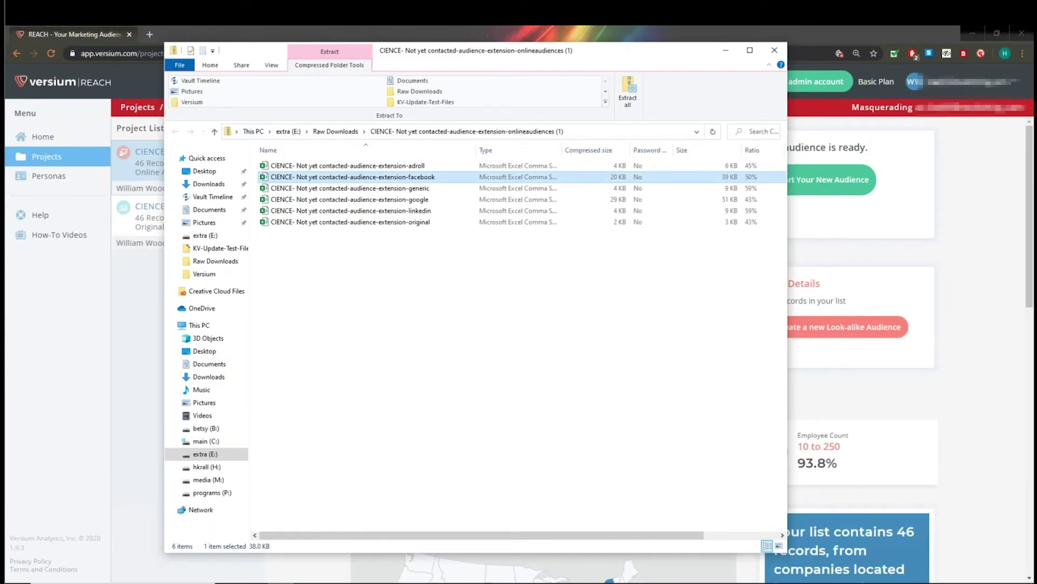
key("Return")
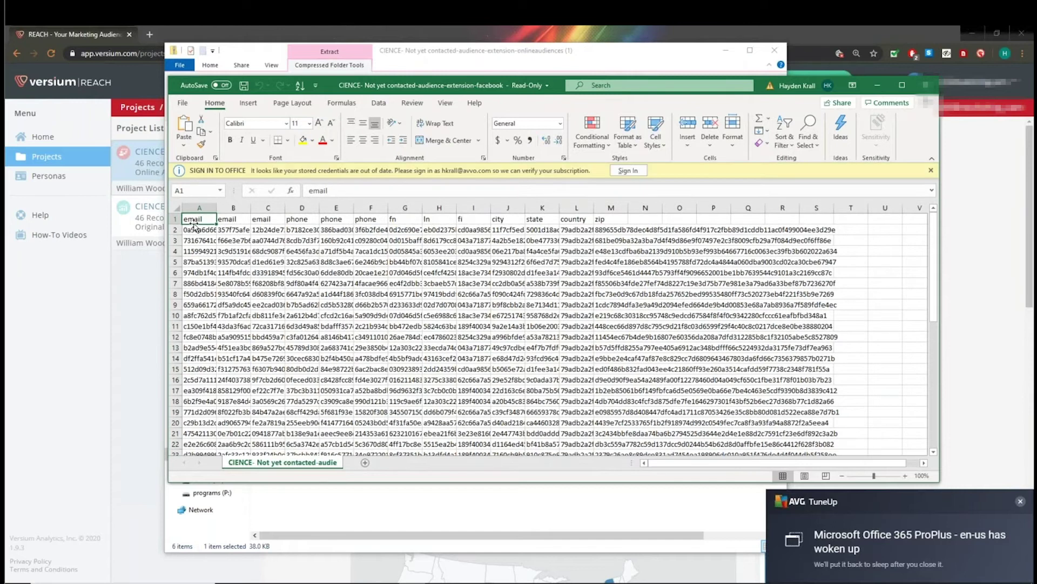
left_click_drag(214, 216, 263, 223)
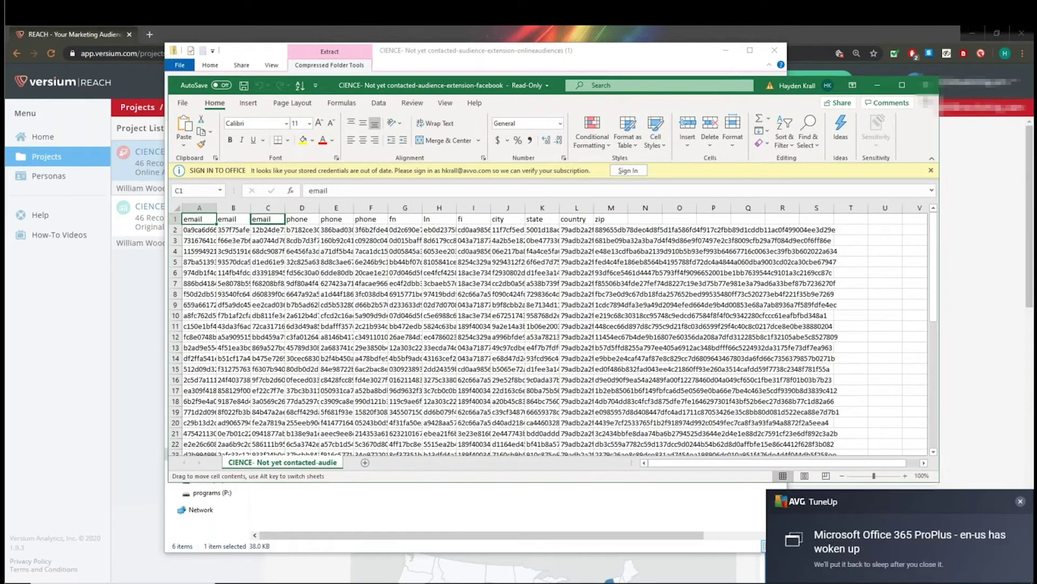
left_click(547, 338)
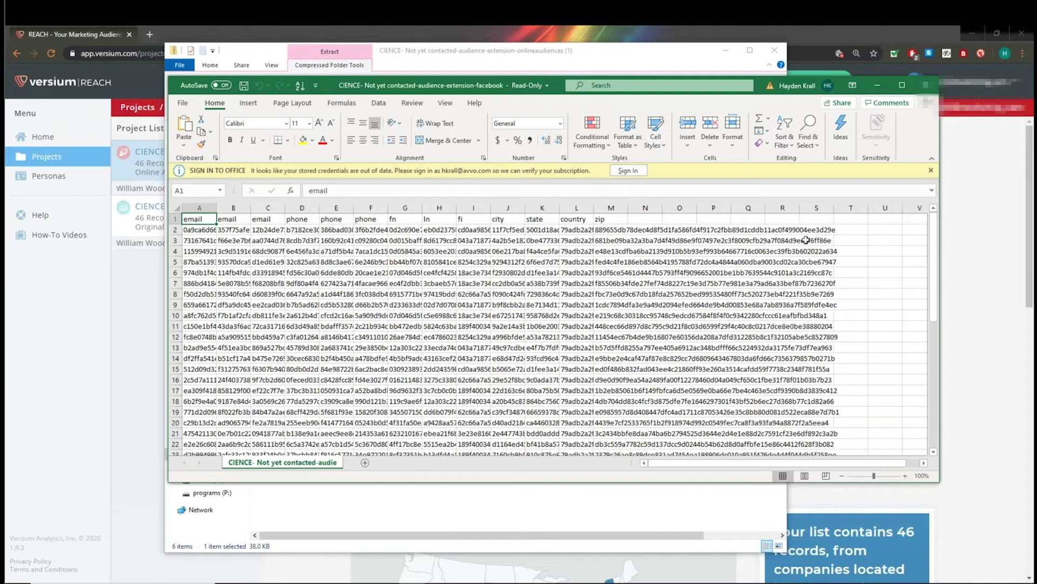
left_click(929, 86)
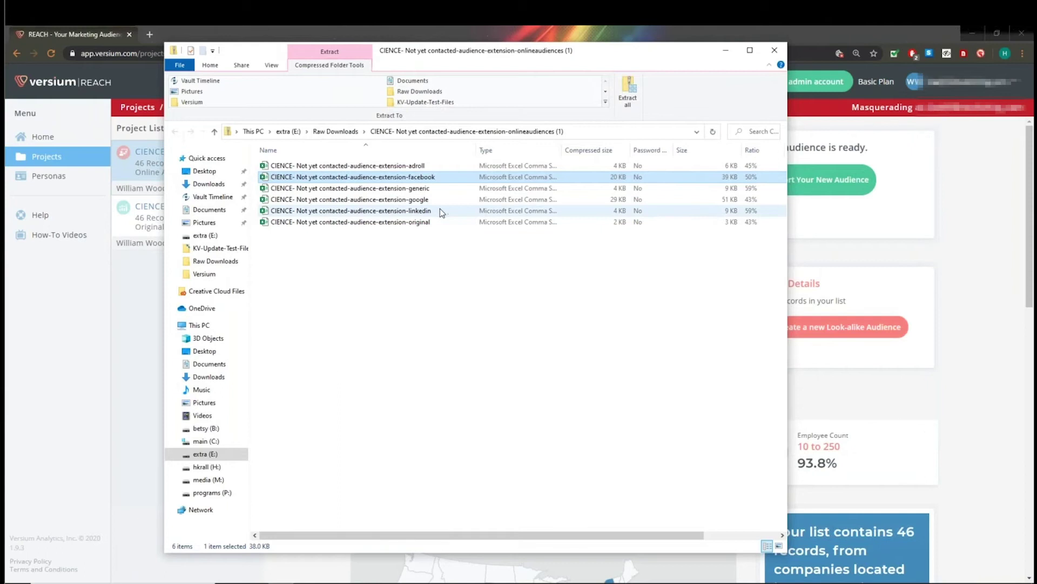
Step: Open the exported linkedin CSV file, check its email column through the last row, and close it without saving
left_click(442, 212)
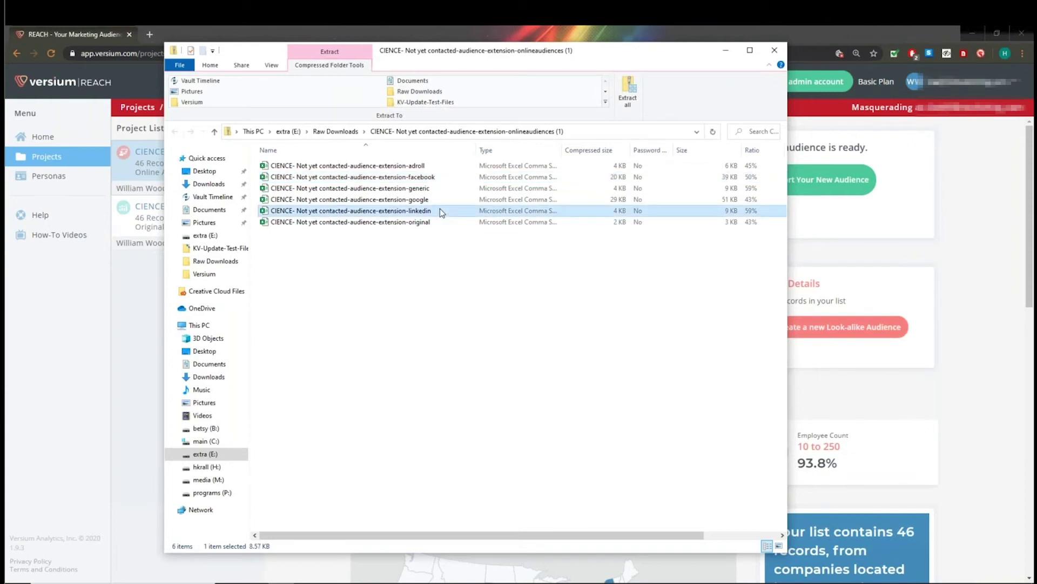
double_click(442, 211)
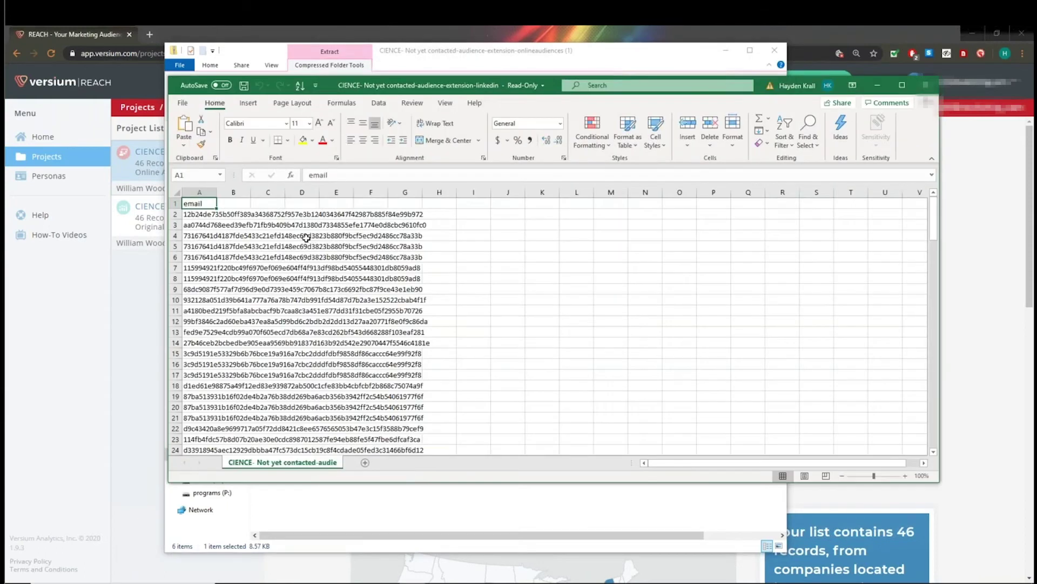
double_click(217, 208)
left_click(214, 228)
key("ctrl+Down")
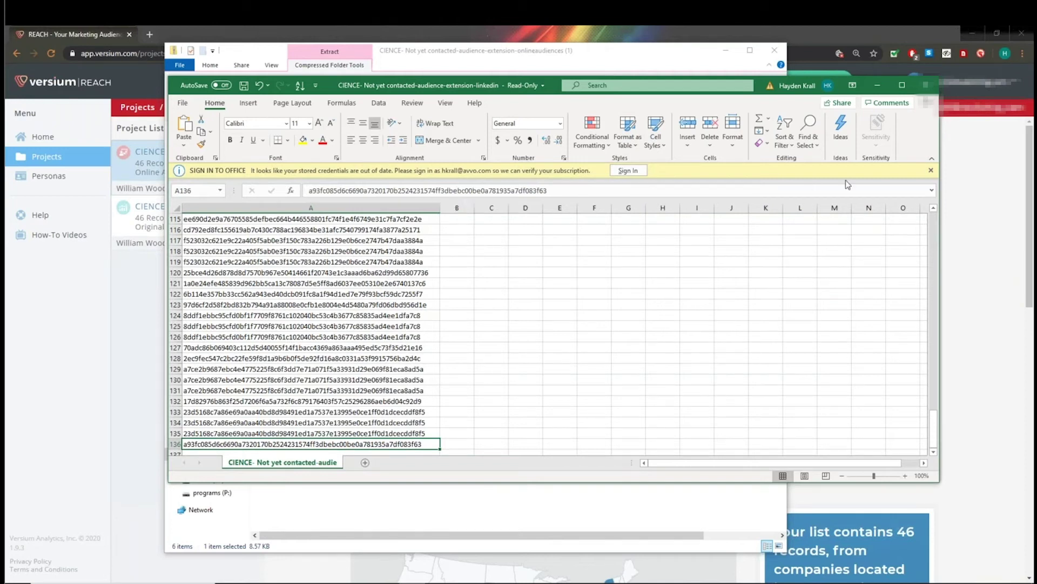
left_click(925, 87)
left_click(513, 322)
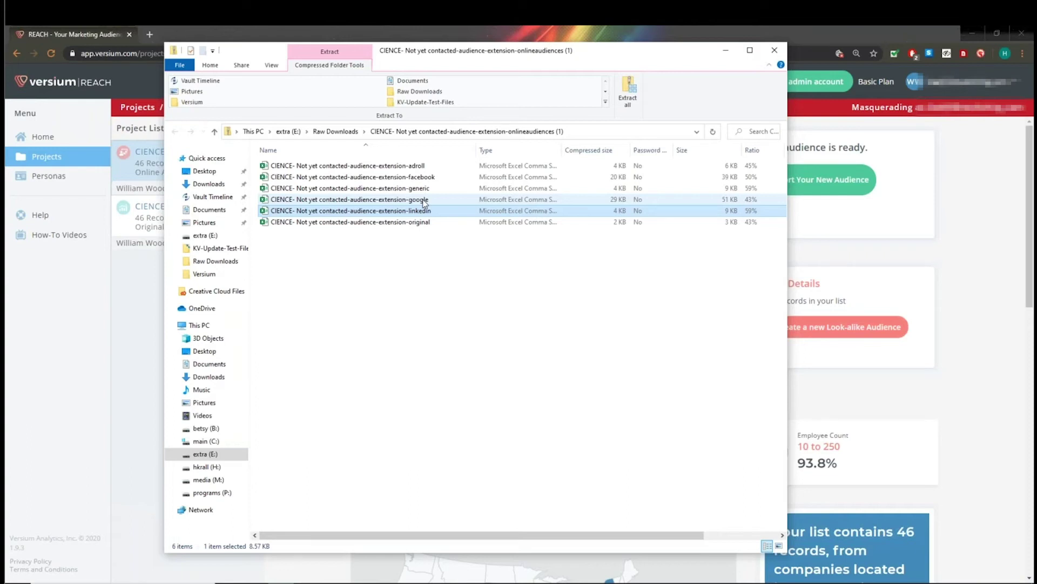
left_click(393, 226)
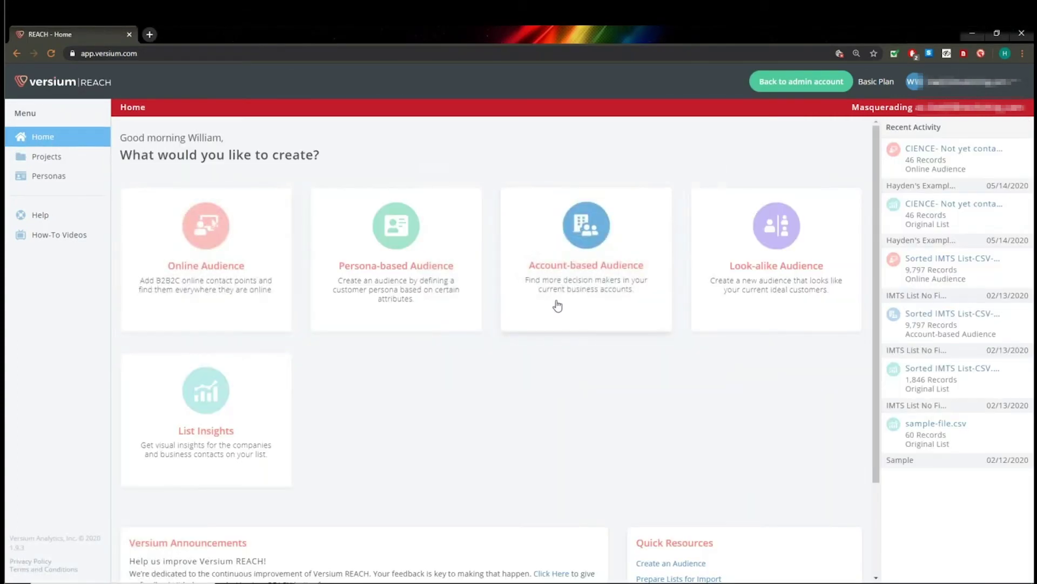
Step: Start an account-based audience and import Sorted IMTS List-CSV.csv as a new list, checking the required columns before continuing to column mapping
left_click(615, 246)
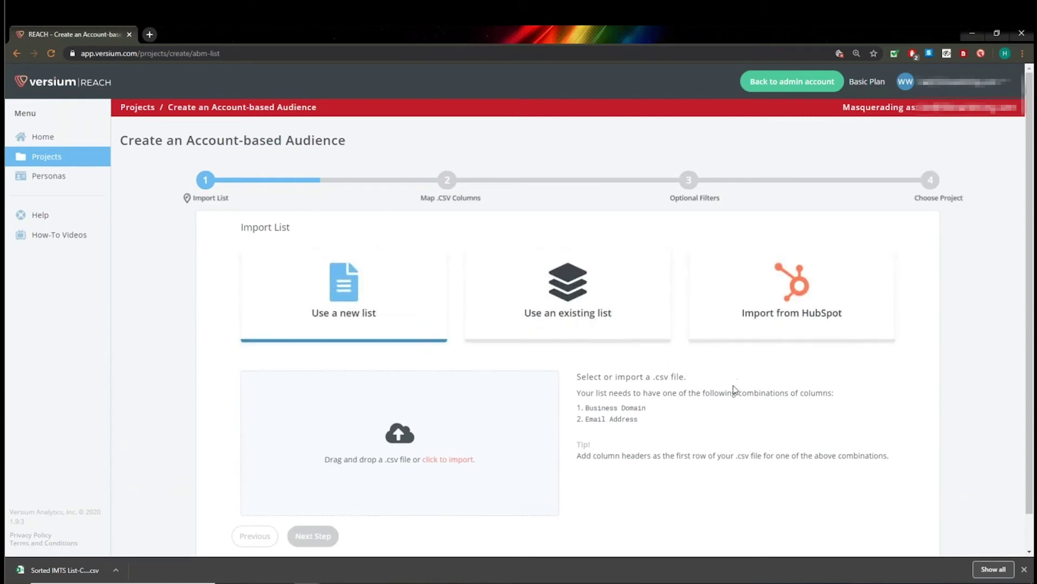
left_click_drag(646, 408, 579, 406)
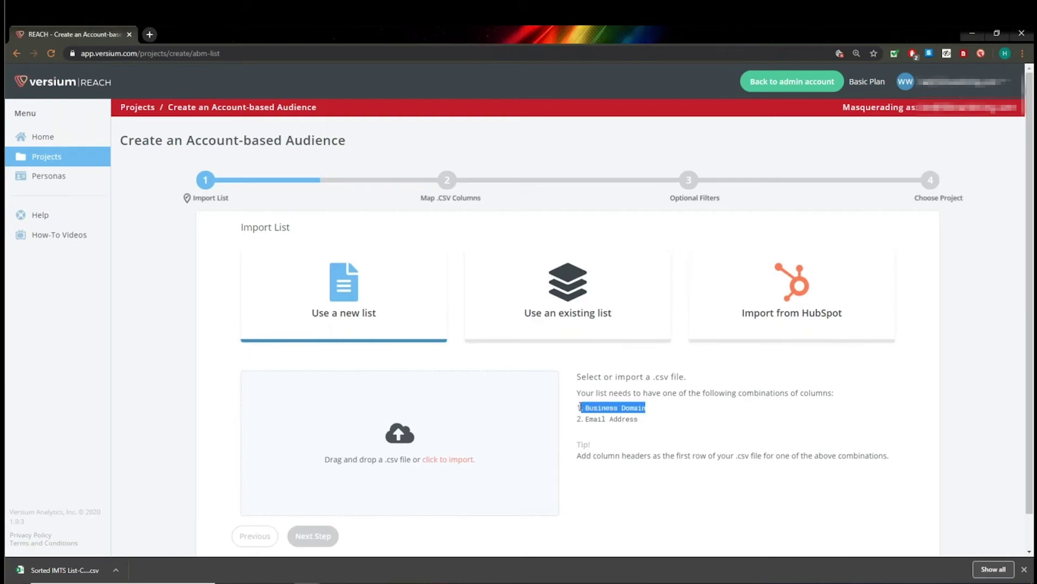
left_click_drag(645, 419, 583, 421)
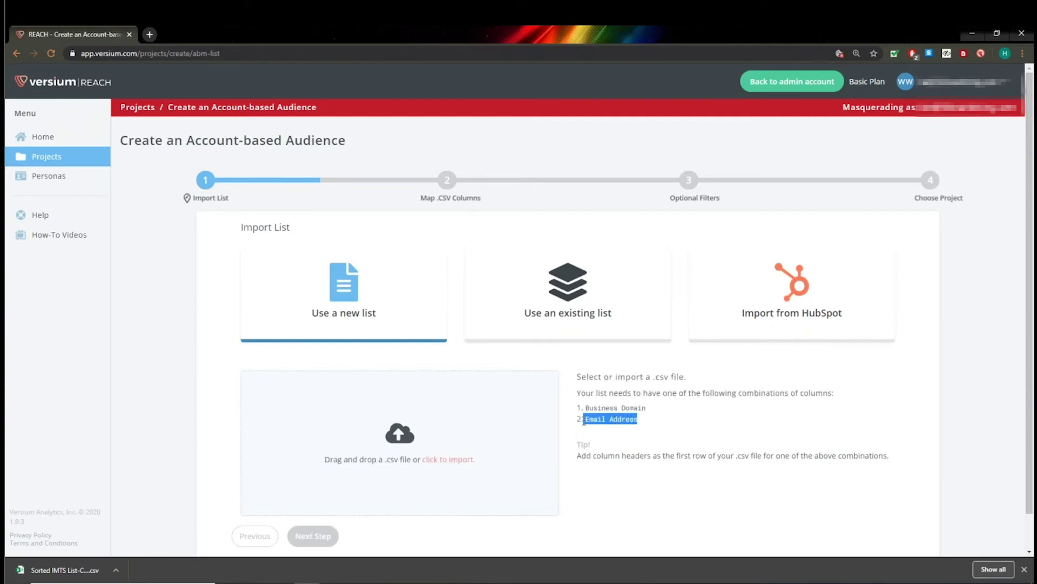
left_click_drag(60, 570, 409, 485)
left_click(322, 538)
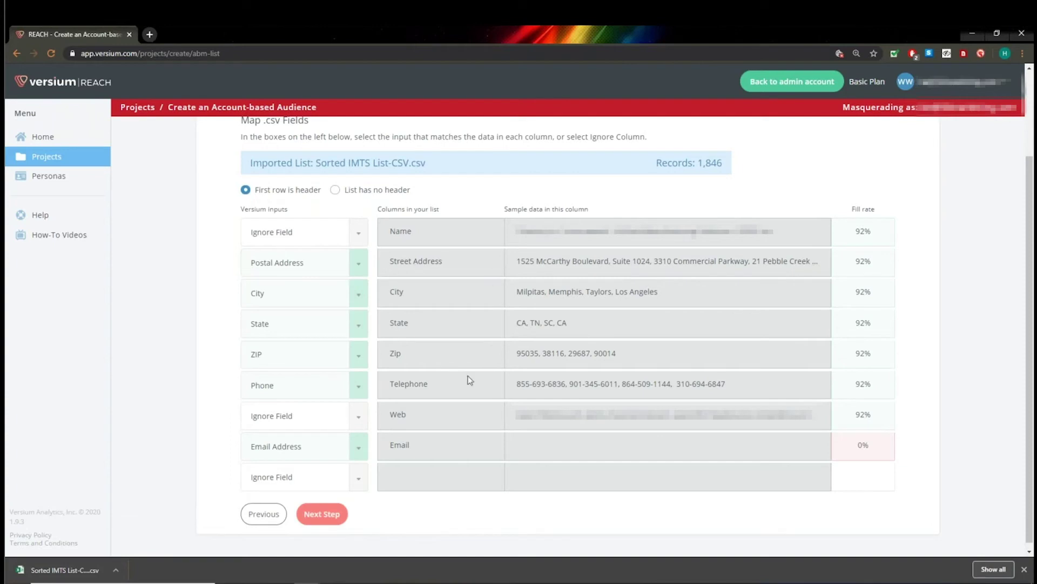
Step: Map the Web column to Business Domain and set the Email column to Ignore Field
left_click(368, 422)
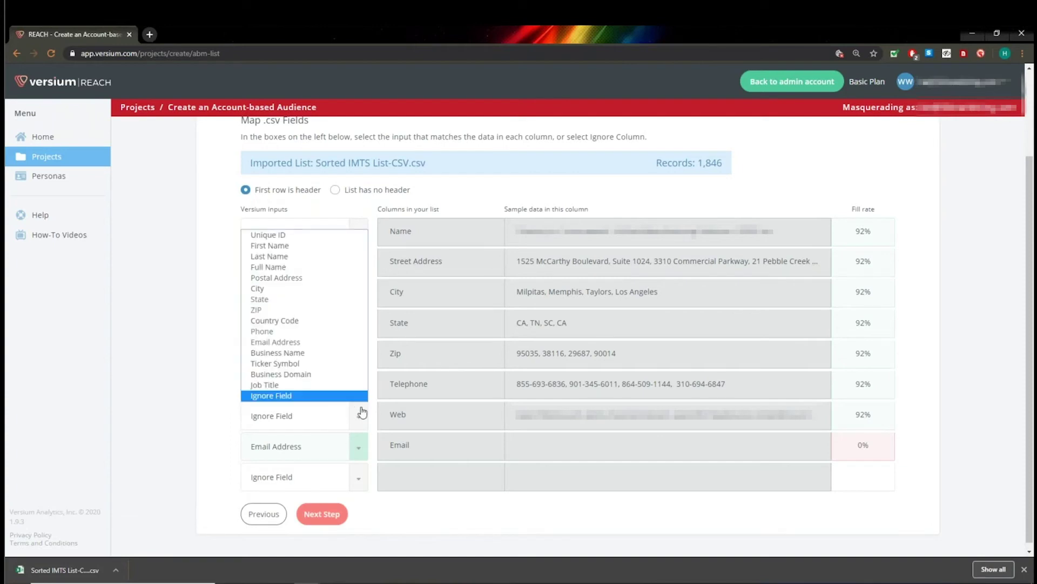
left_click(305, 374)
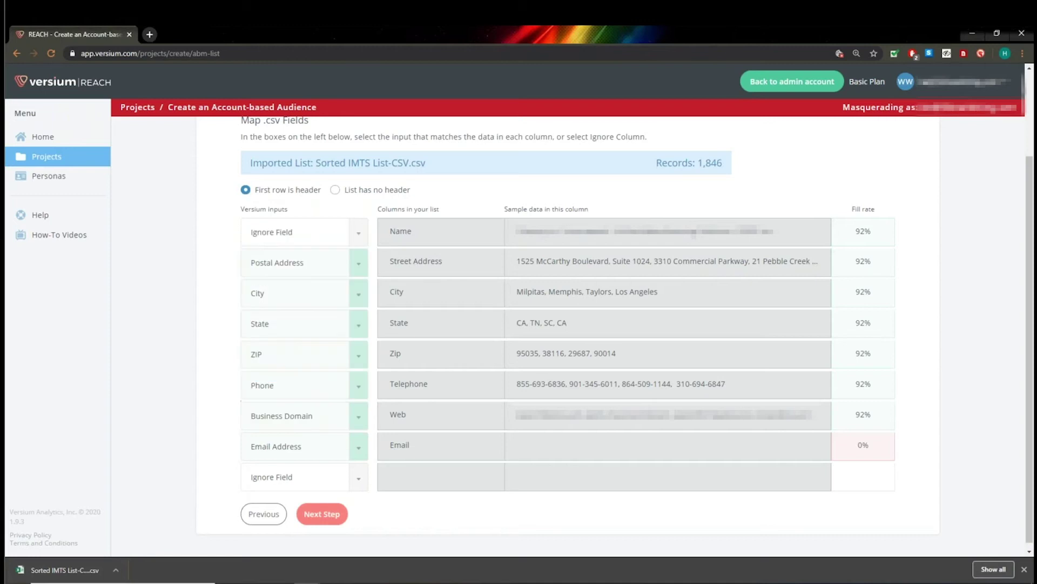
left_click(359, 446)
left_click(325, 425)
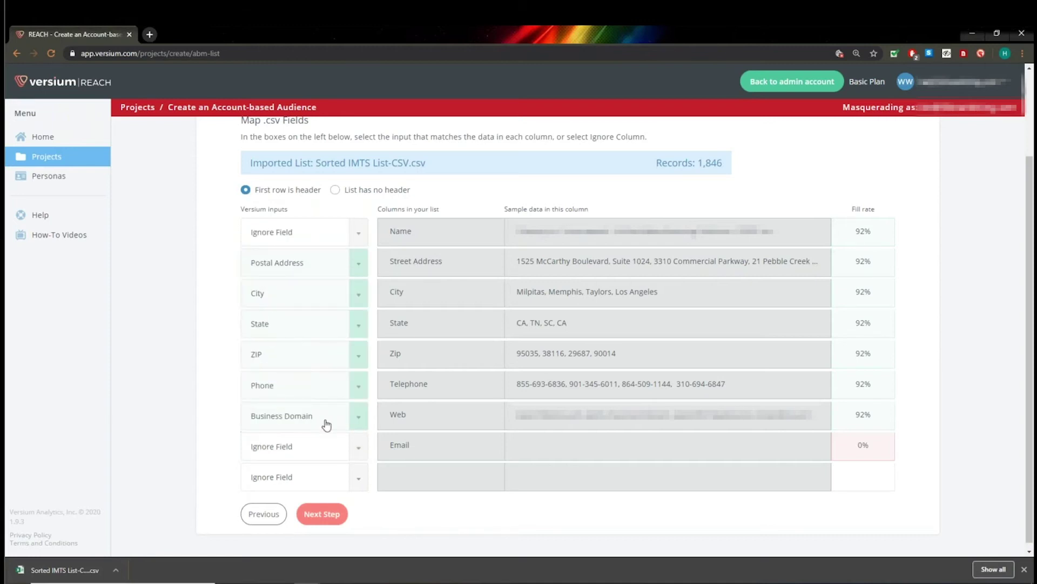
Step: Set the telephone, zip, state, city and street address columns to Ignore Field and continue to the optional filters
left_click(358, 387)
left_click(290, 565)
left_click(359, 354)
left_click(341, 324)
left_click(324, 293)
left_click(271, 473)
left_click(358, 264)
left_click(271, 443)
left_click(322, 513)
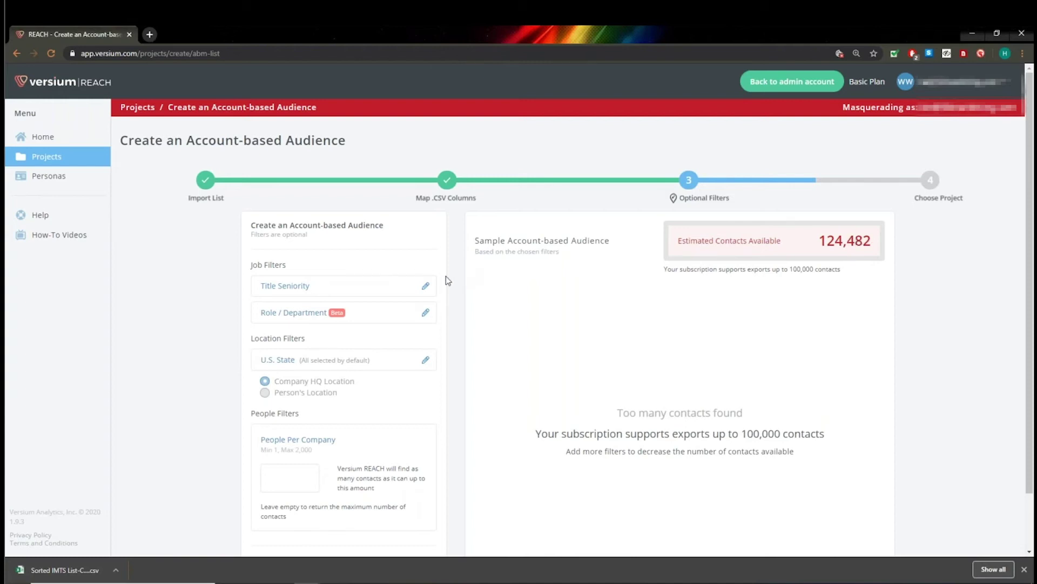
Step: Check the subscription's export limit and filter the audience by title seniority to Senior Executives and VP/Executive
scroll(447, 278, "down", 1)
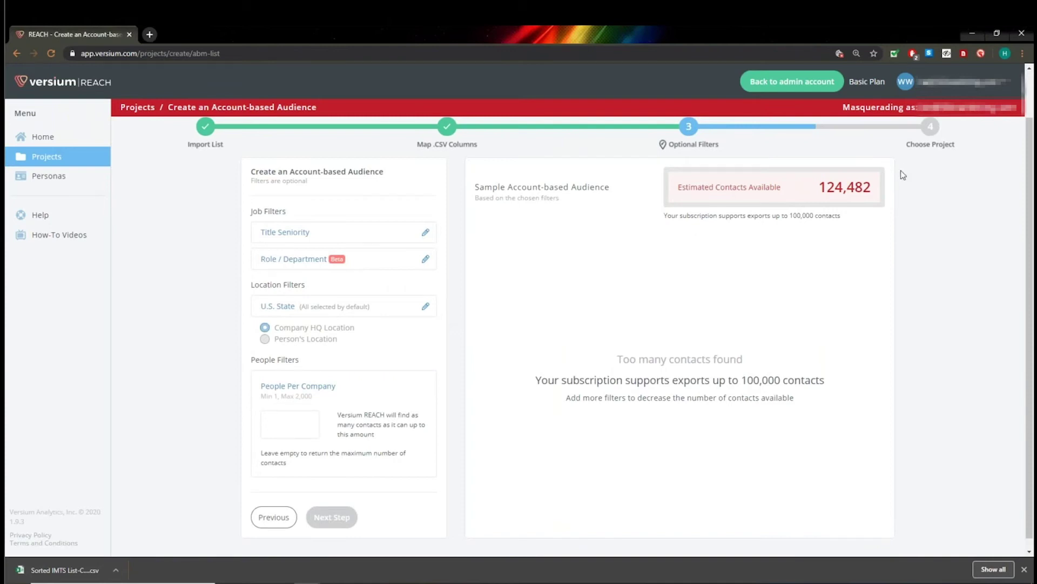
left_click_drag(790, 216, 817, 216)
left_click(350, 234)
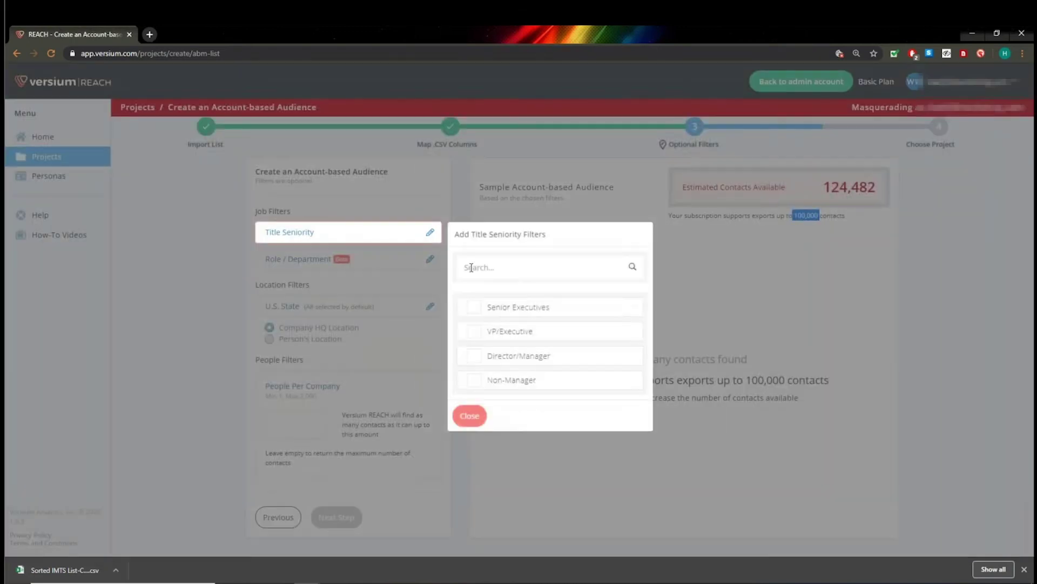
left_click(474, 308)
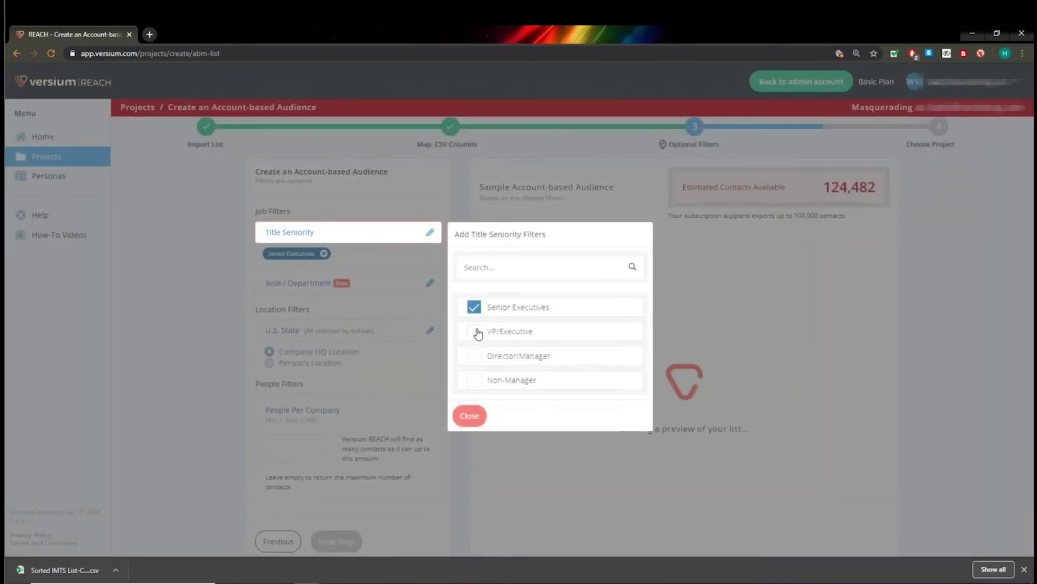
left_click(474, 331)
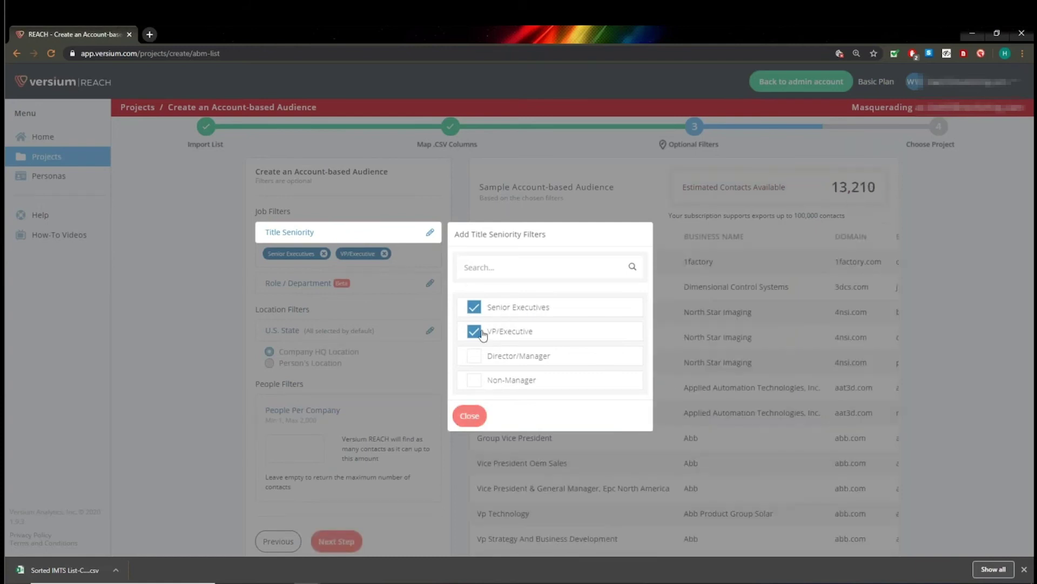
left_click(469, 416)
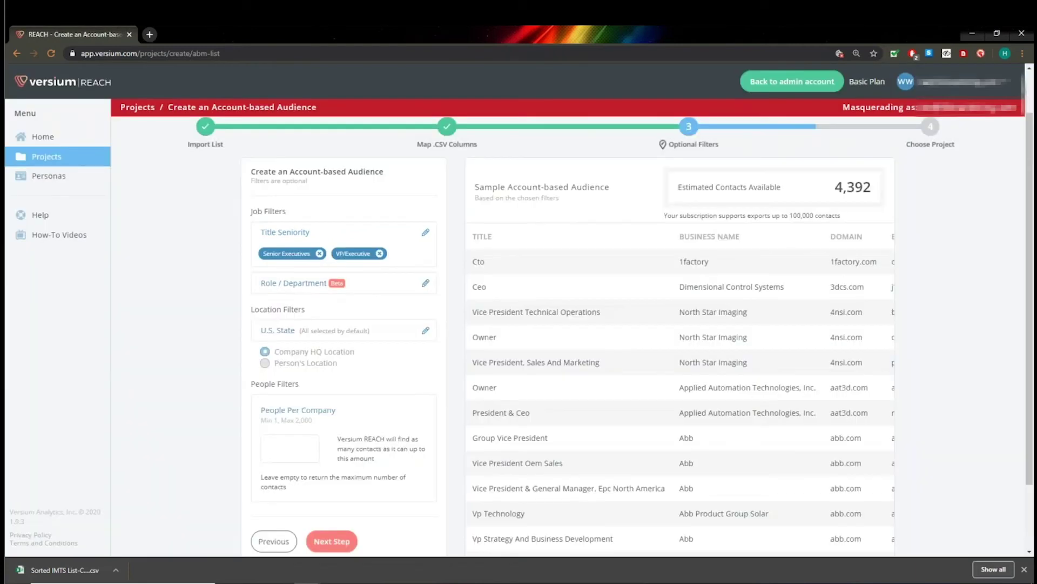
Step: Add role/department filters for Marketing and Sales & Business Development to the audience
left_click(403, 292)
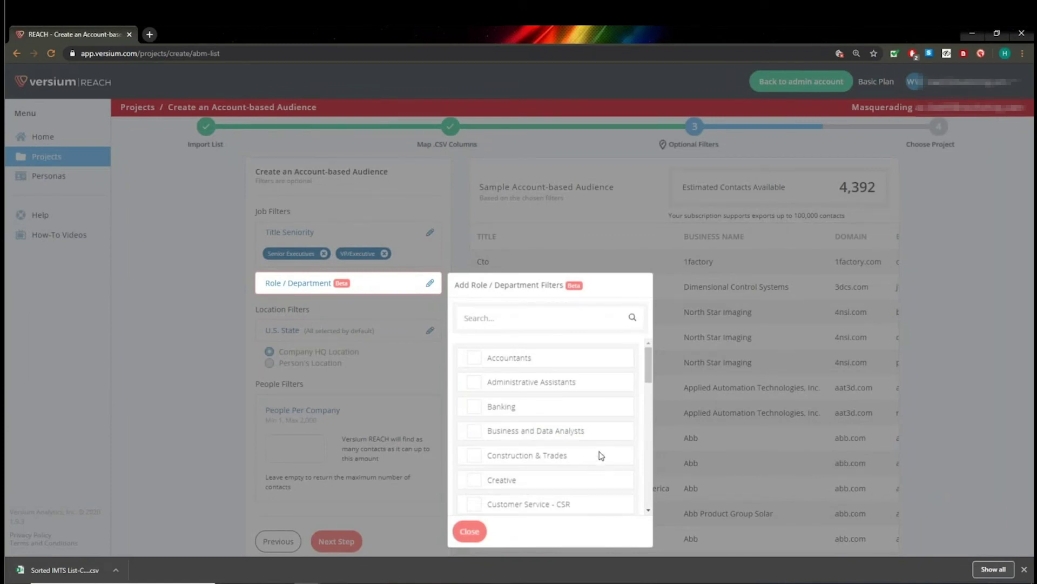
scroll(578, 465, "down", 1)
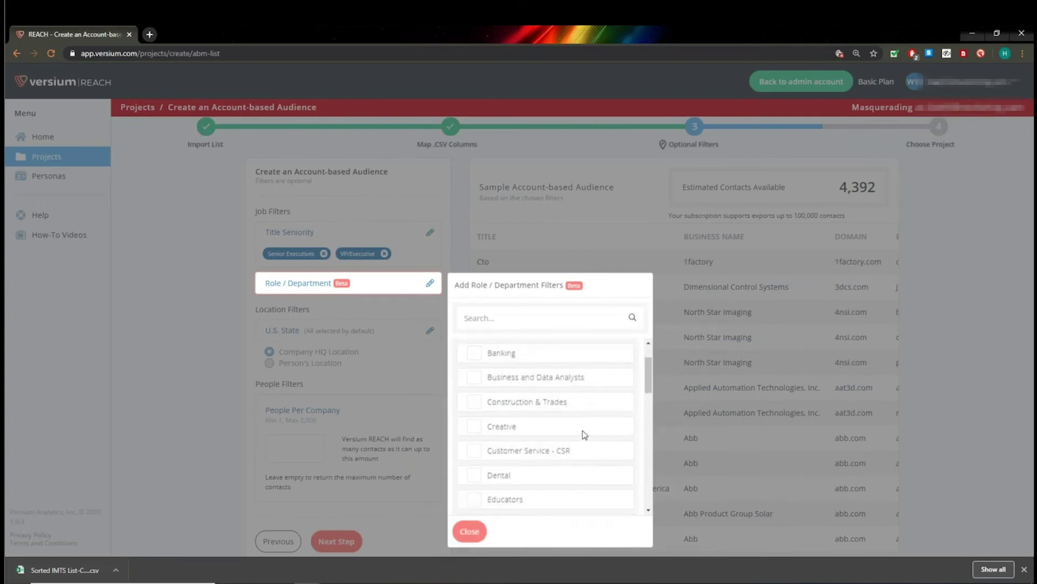
scroll(583, 435, "down", 1)
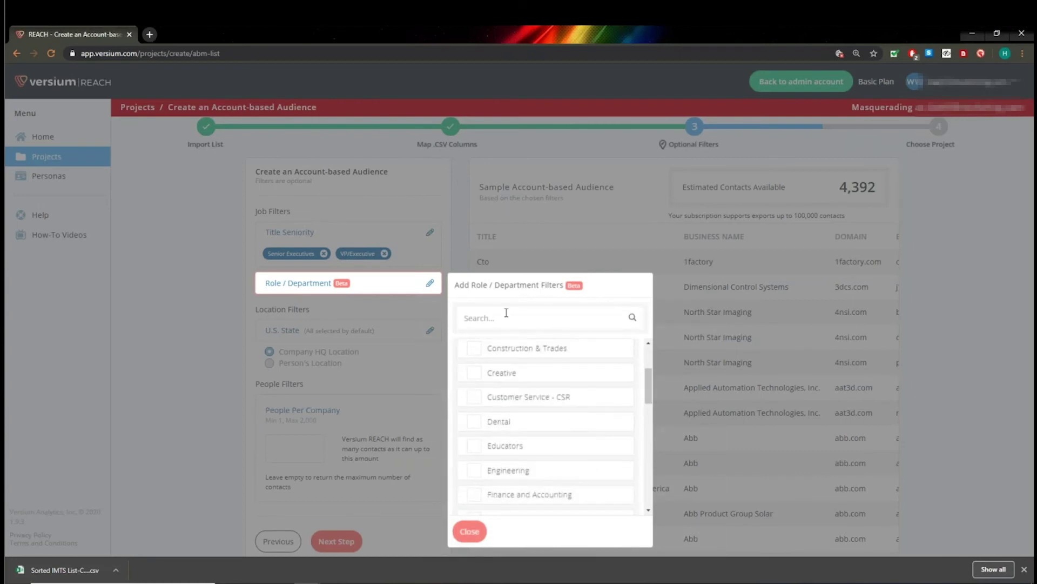
scroll(563, 398, "down", 3)
scroll(579, 447, "down", 1)
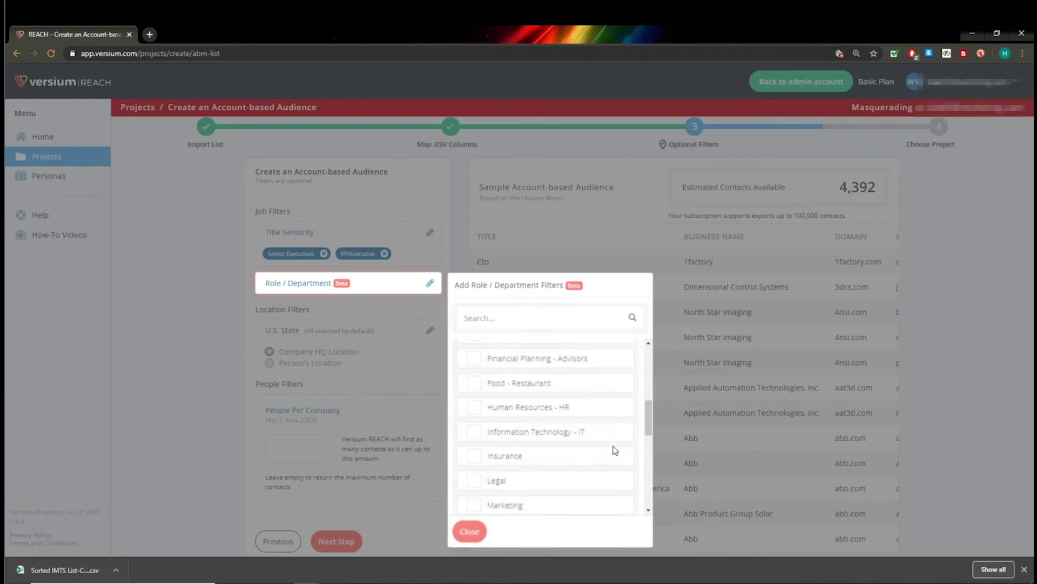
scroll(614, 448, "down", 1)
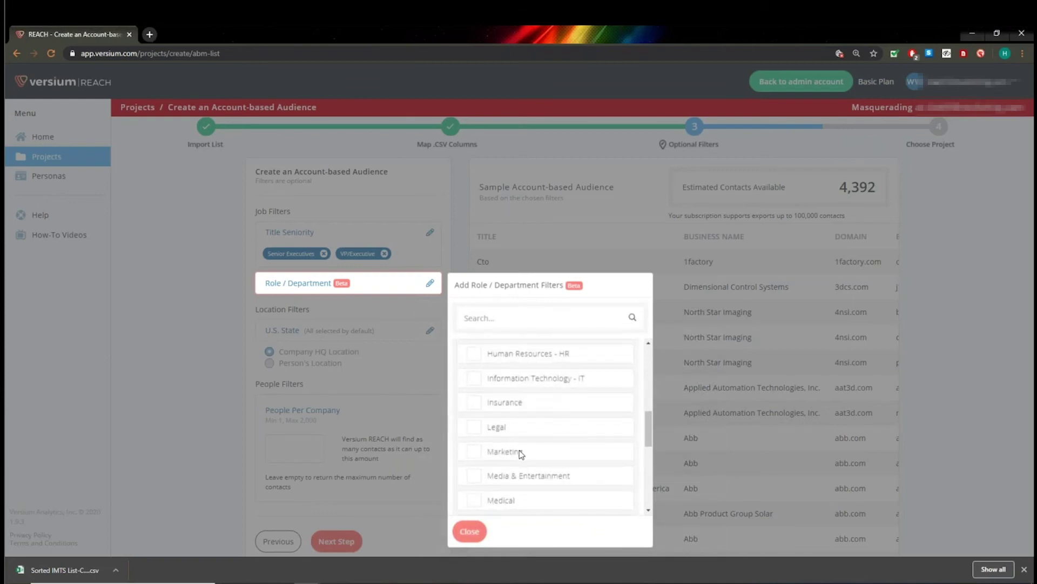
left_click(520, 453)
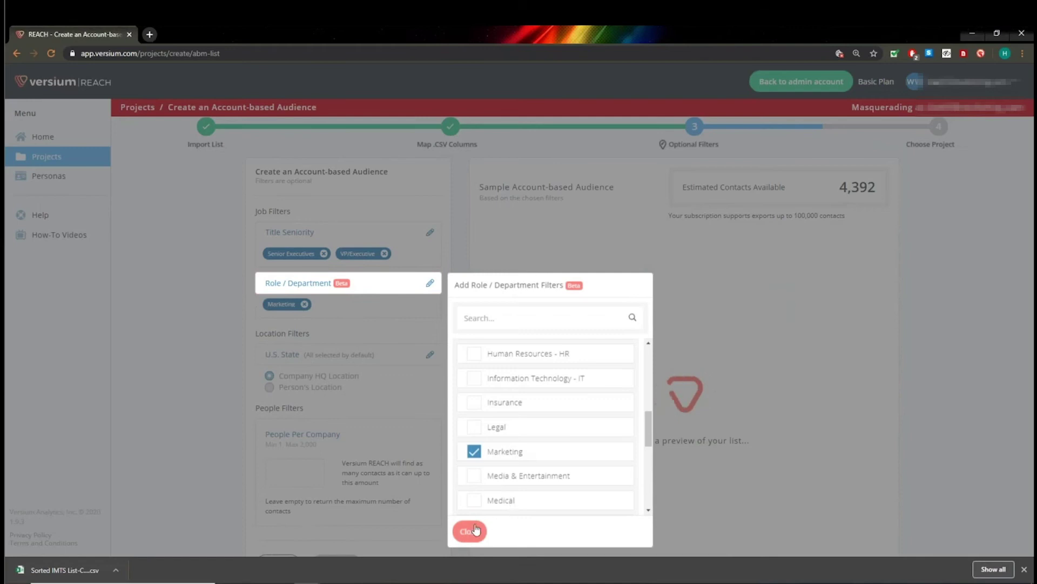
scroll(538, 441, "down", 5)
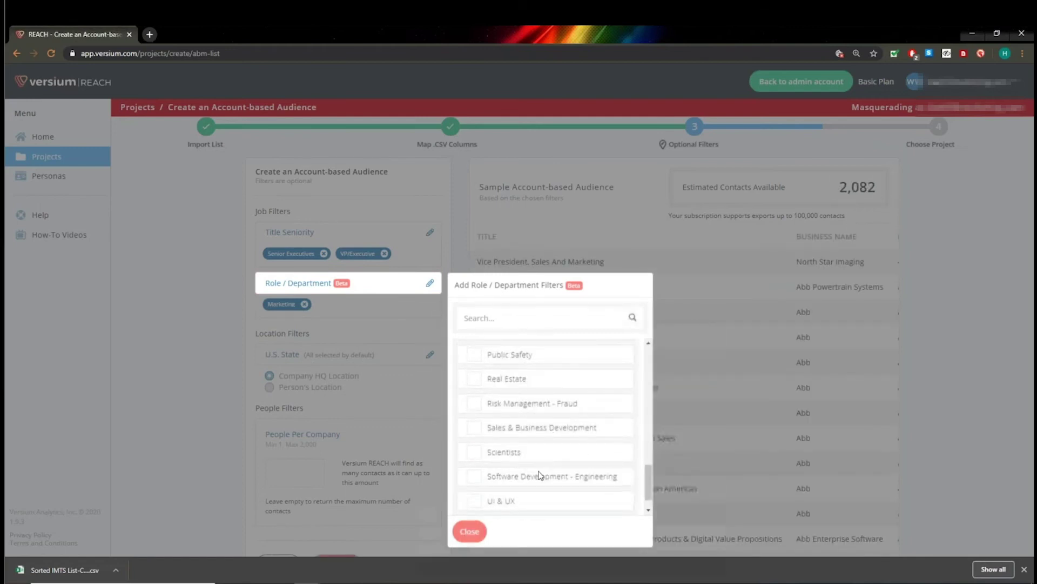
left_click(548, 430)
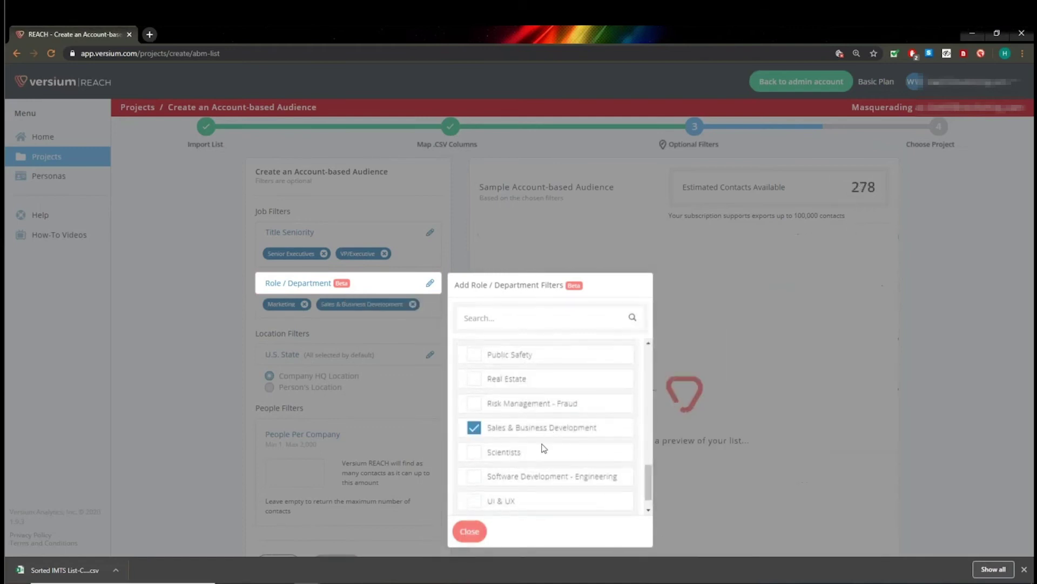
left_click(469, 533)
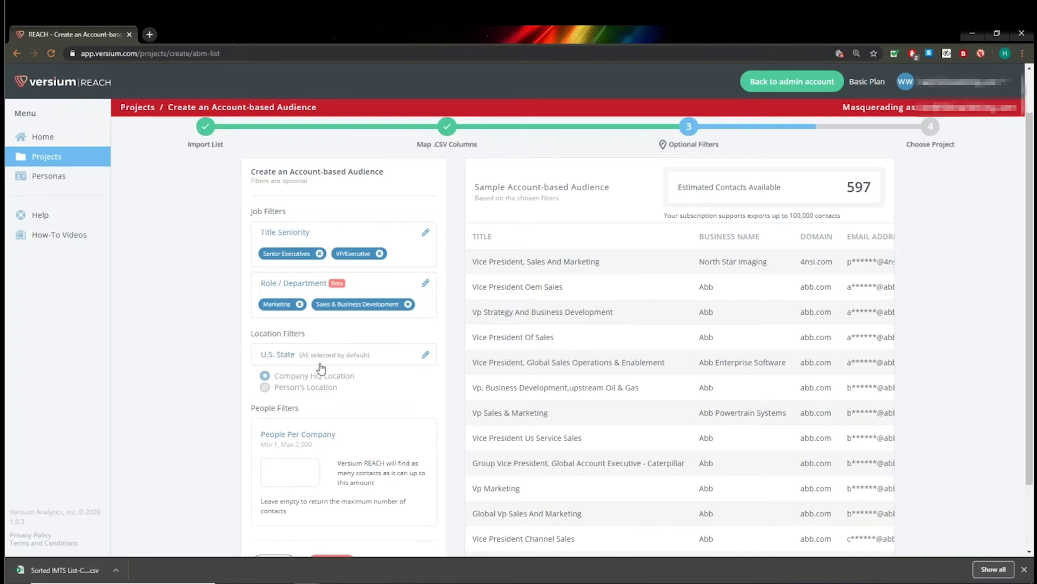
Step: View the U.S. State location filter options and close them without selecting any state
scroll(321, 368, "down", 1)
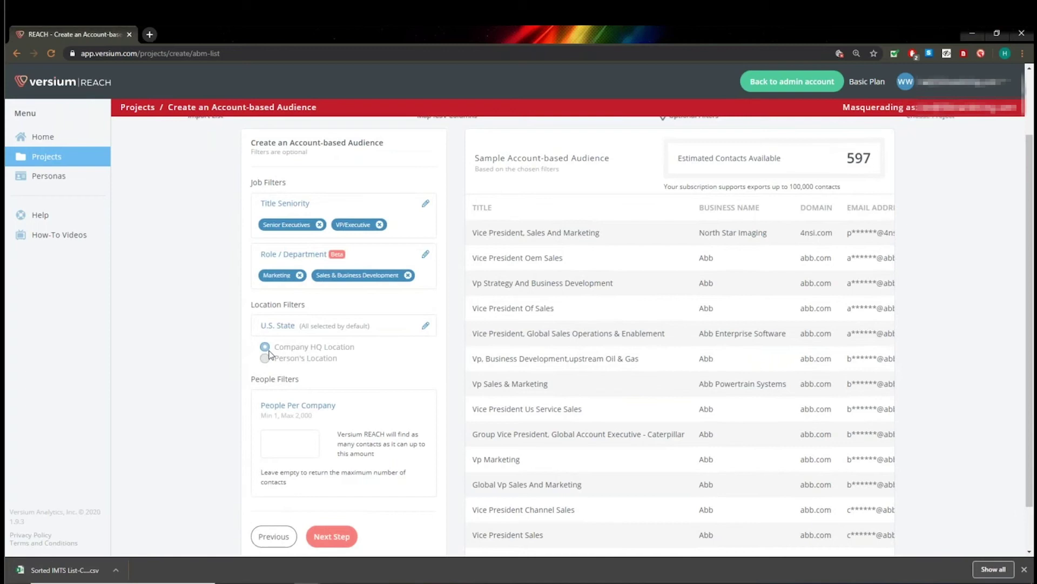
left_click(305, 329)
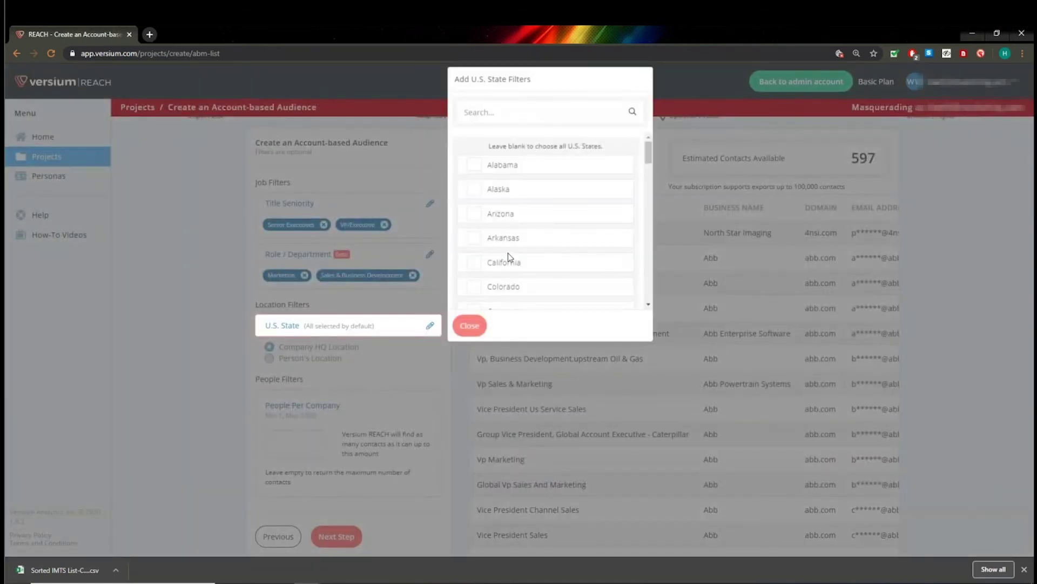
left_click(377, 354)
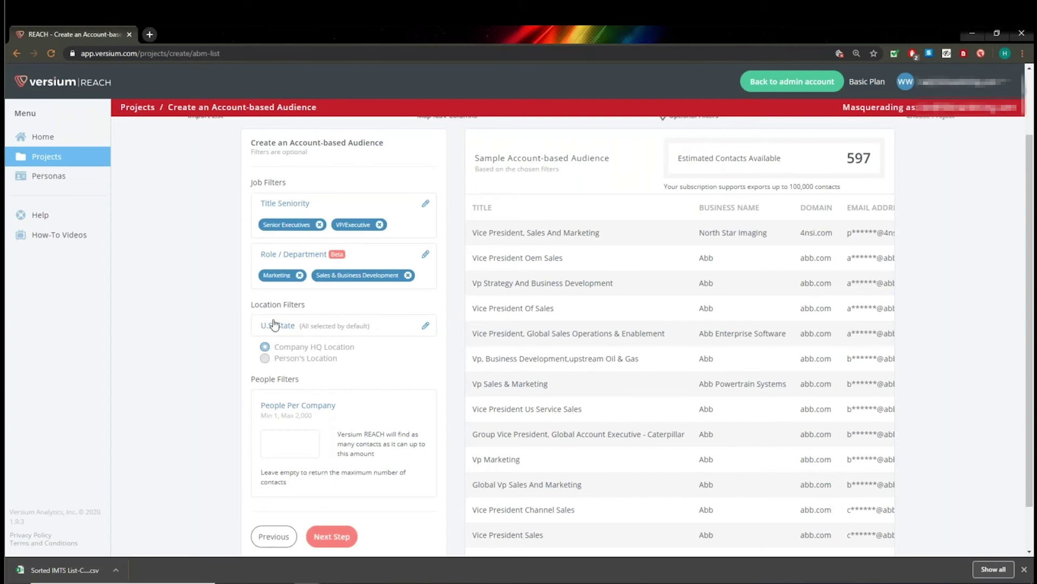
Step: Review the People Per Company option and examine the sample audience's title, business, domain, email and location columns
scroll(327, 364, "down", 1)
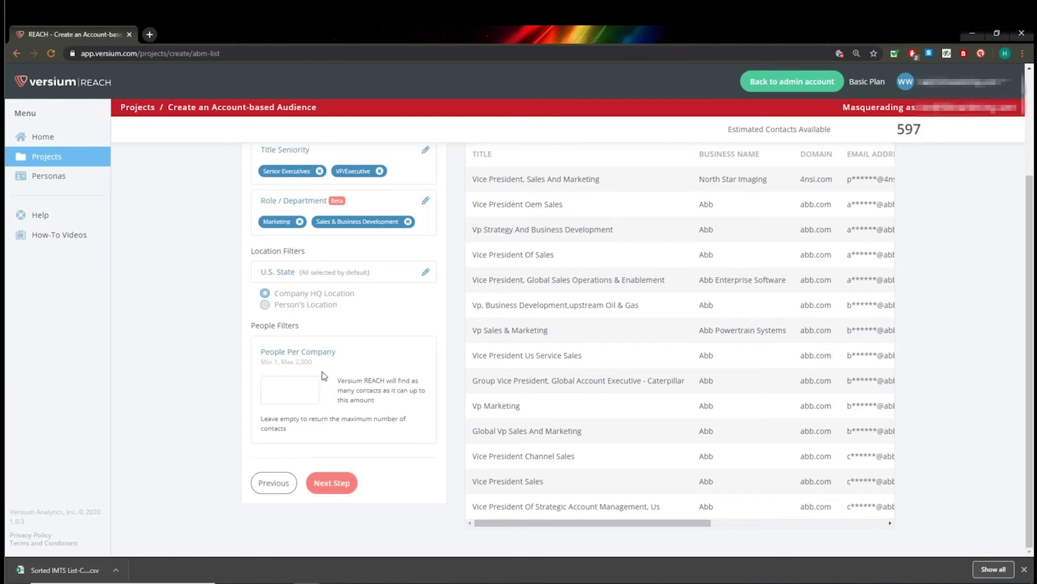
scroll(424, 454, "up", 1)
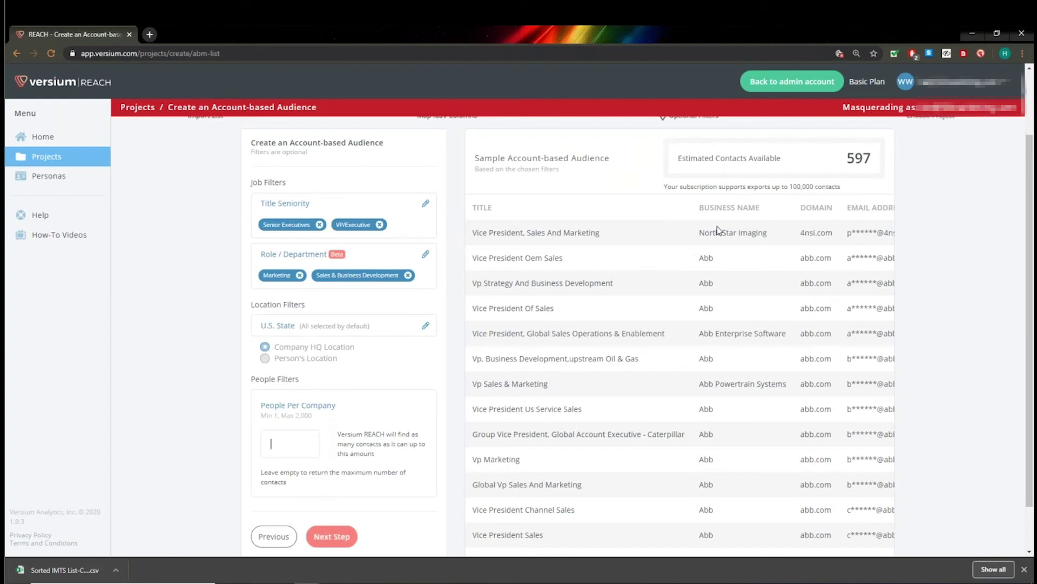
scroll(783, 218, "down", 1)
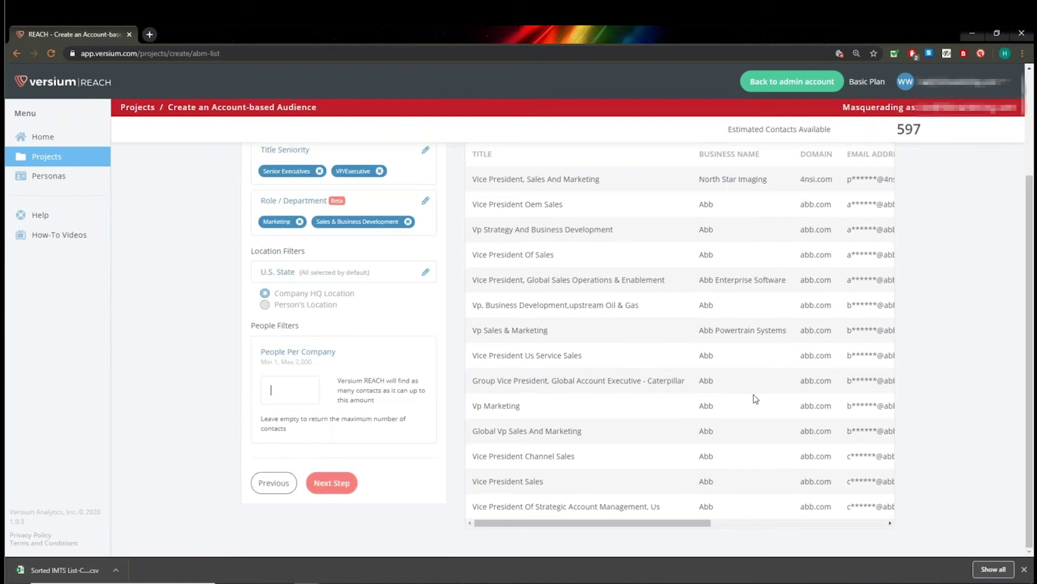
scroll(756, 399, "right", 3)
scroll(755, 399, "right", 1)
scroll(756, 398, "up", 1)
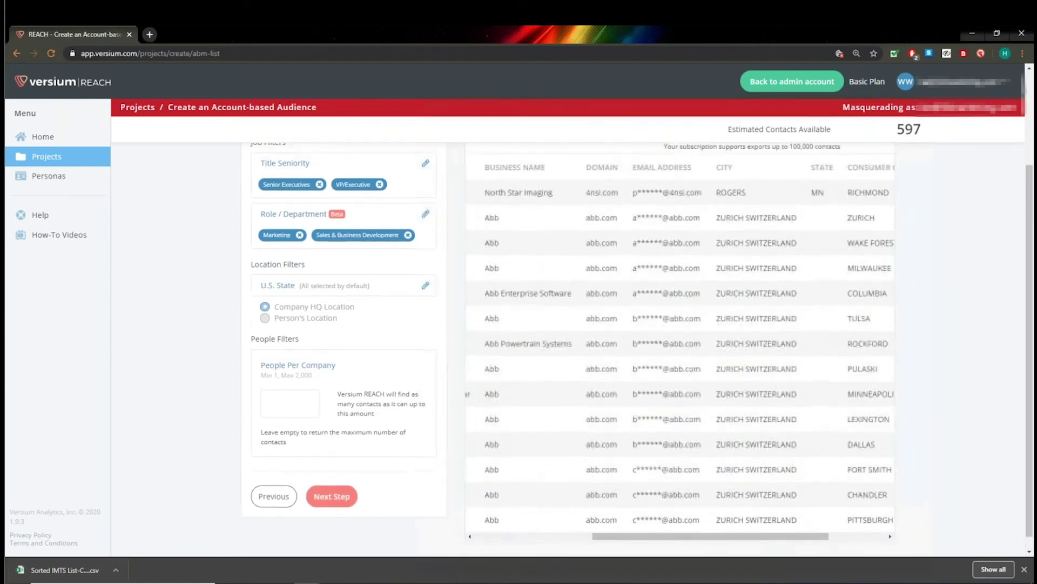
scroll(781, 392, "left", 4)
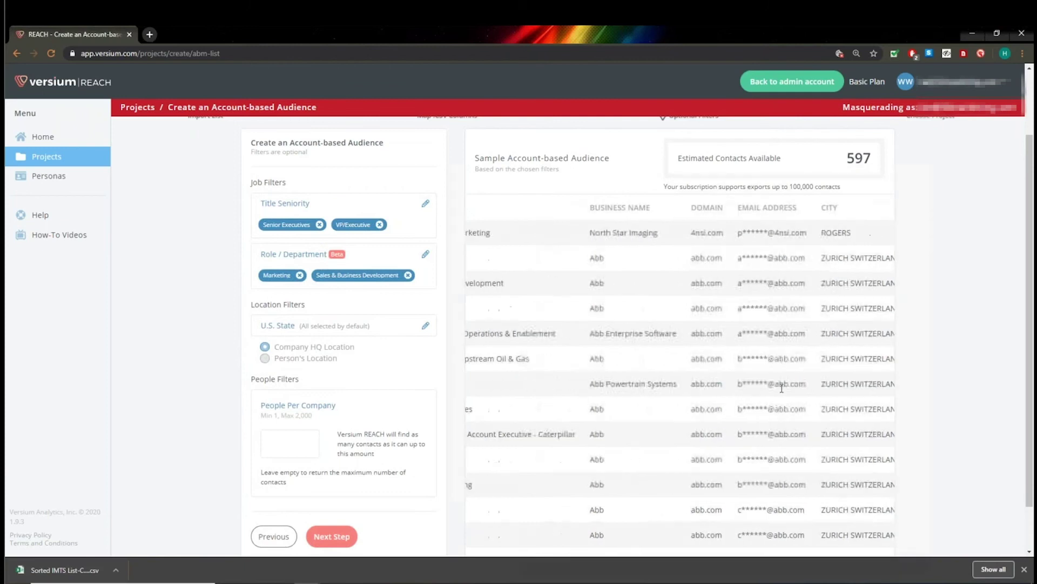
scroll(491, 409, "down", 1)
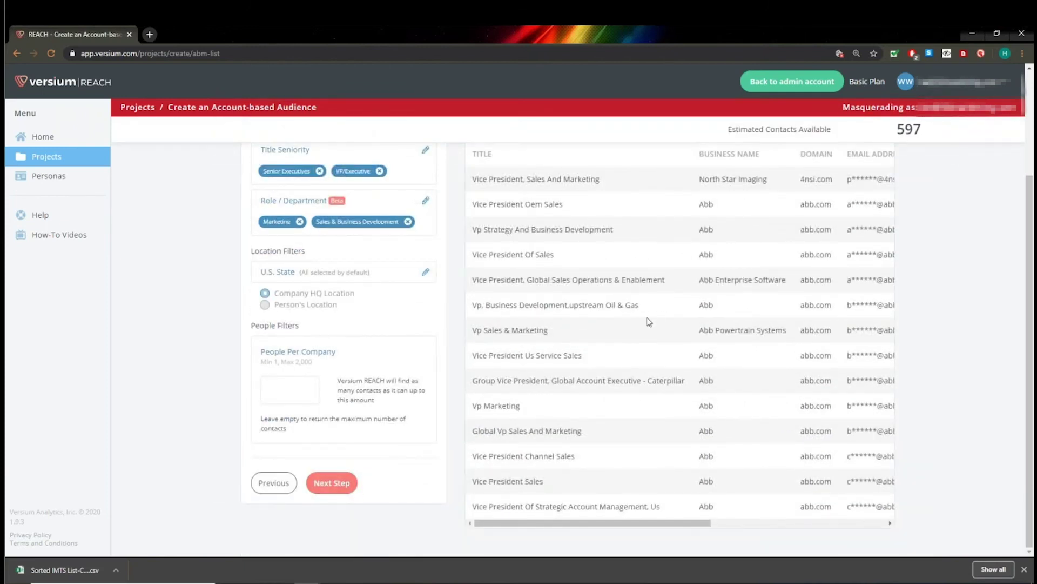
Step: Create the account-based audience in the existing example project and reopen its results from the home page's recent activity
left_click(342, 489)
left_click(368, 274)
left_click(323, 320)
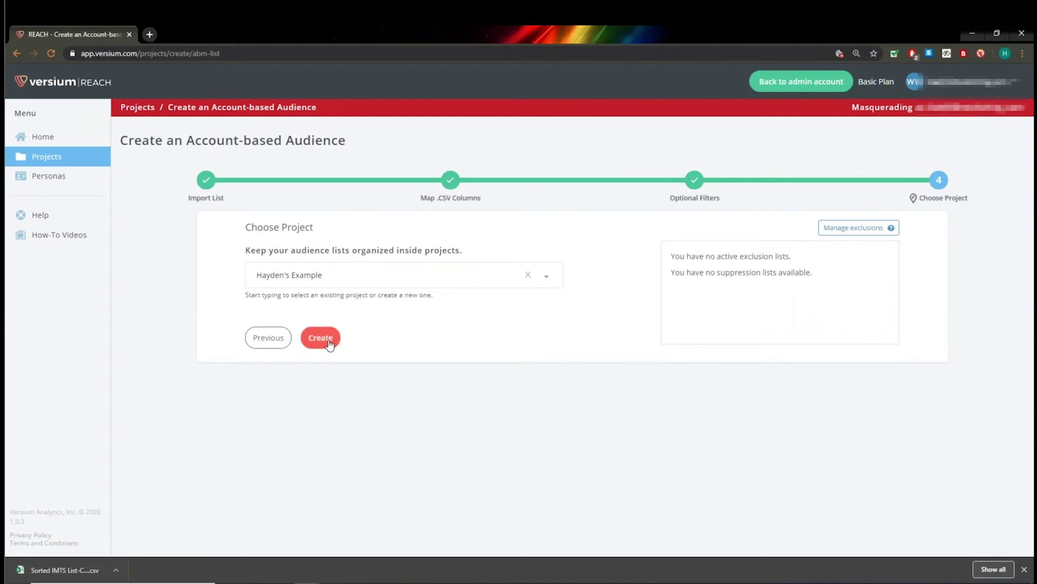
left_click(328, 342)
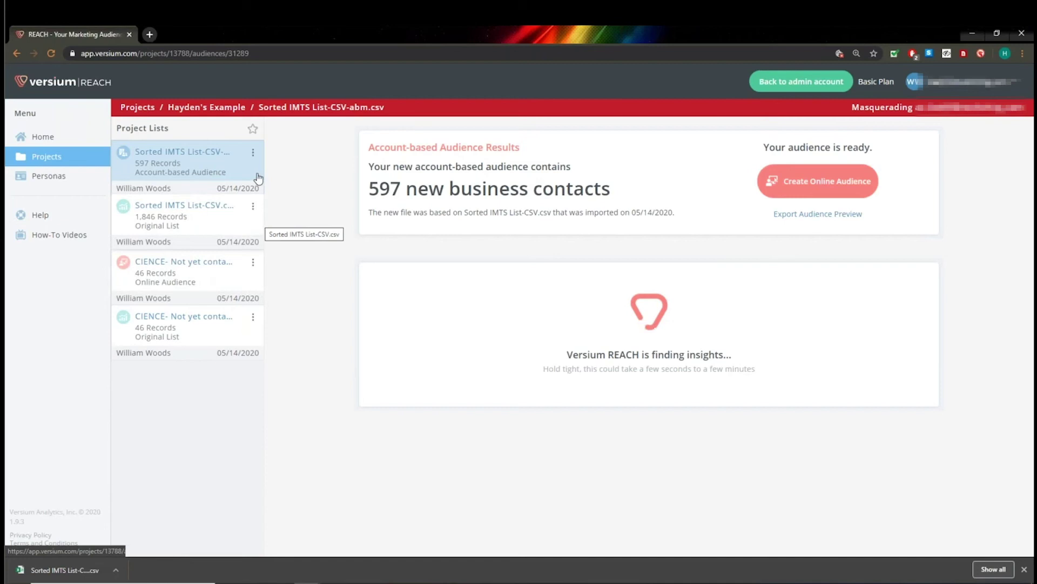
left_click(75, 139)
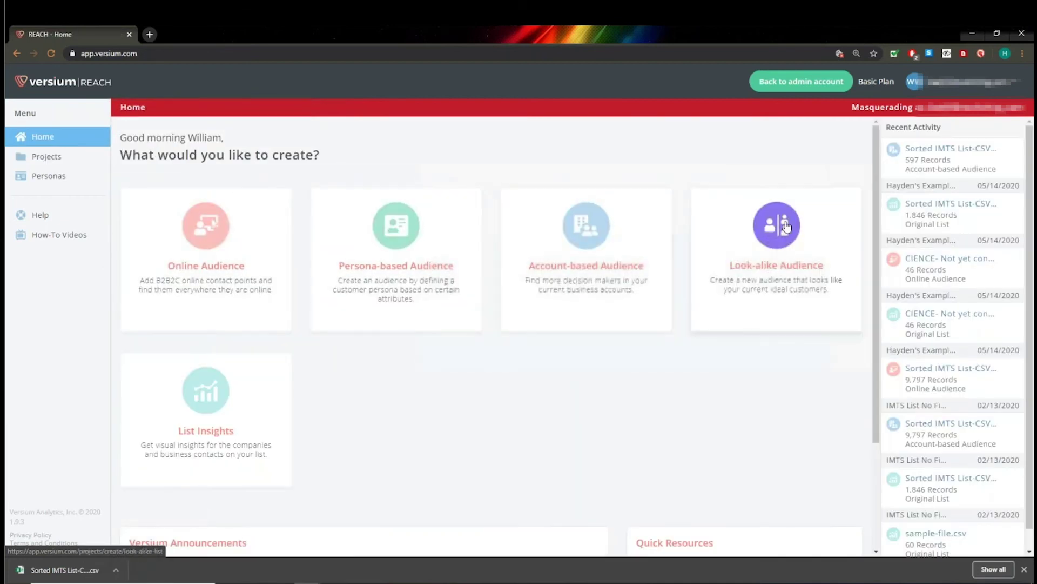
left_click(926, 162)
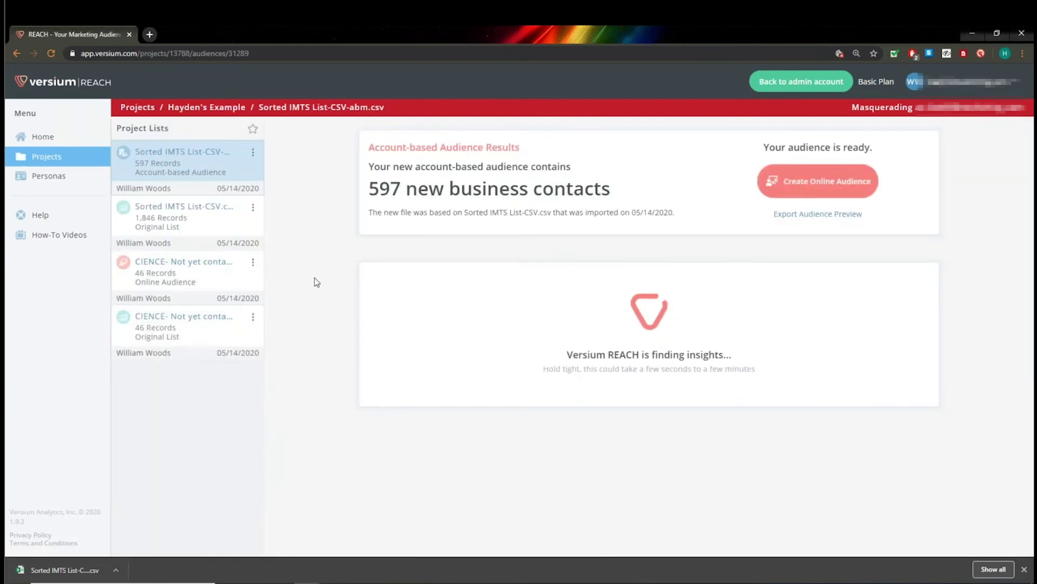
Step: Reopen the account-based audience results from the home page and create an online audience from that list in the existing example project
left_click(43, 137)
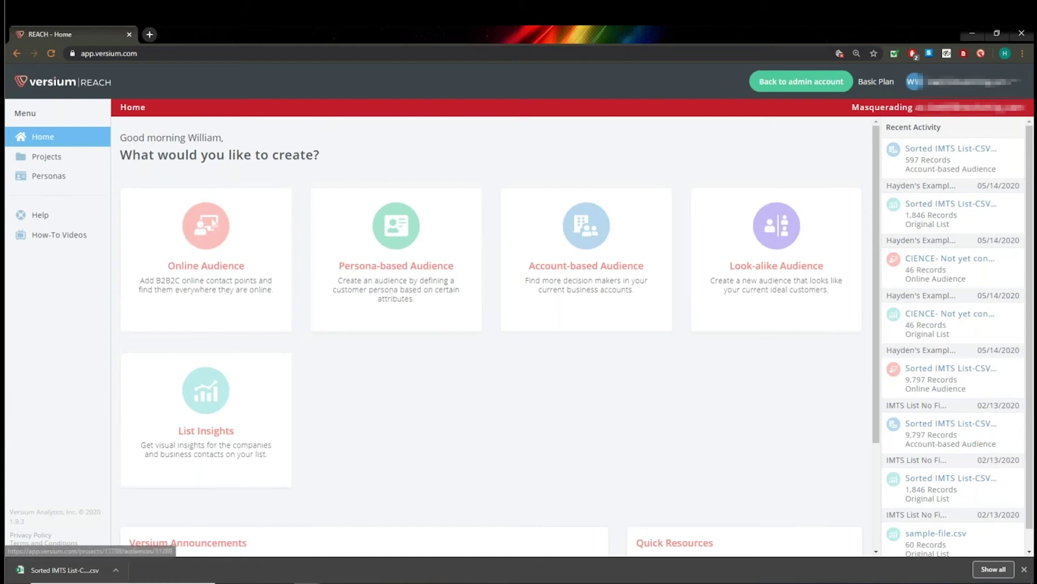
left_click(961, 151)
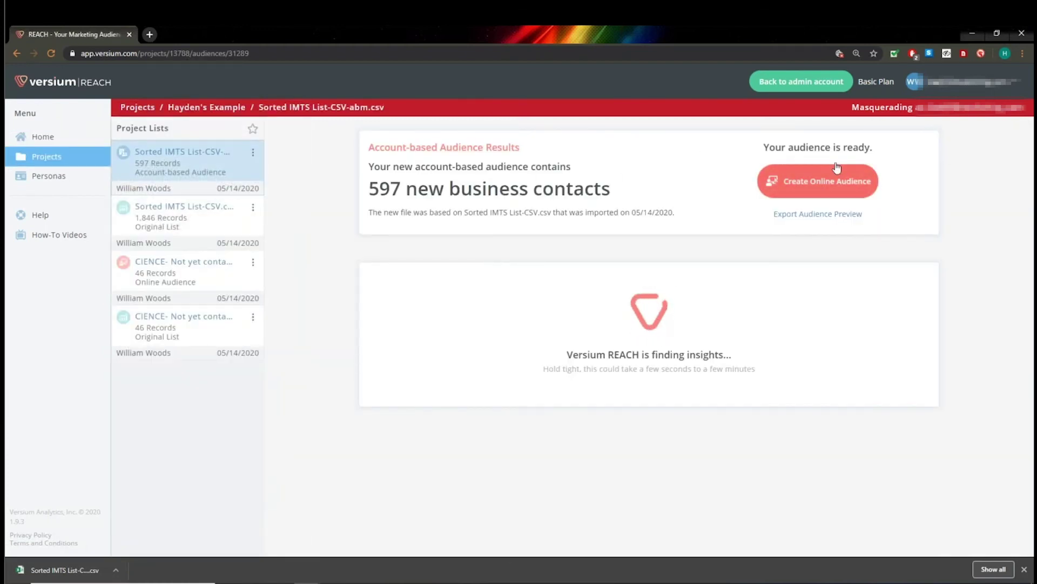
left_click(850, 183)
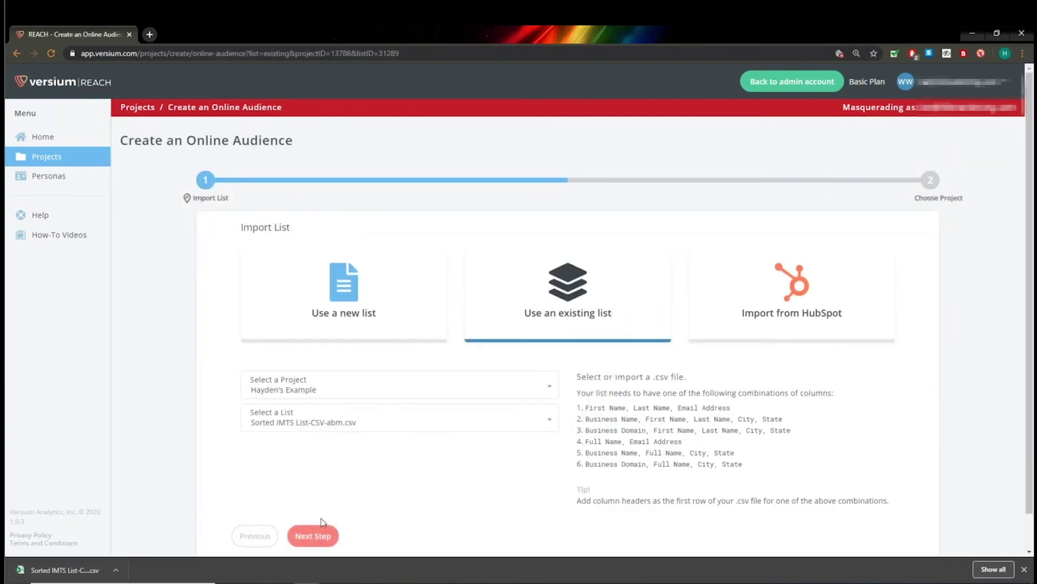
left_click(323, 540)
left_click(338, 332)
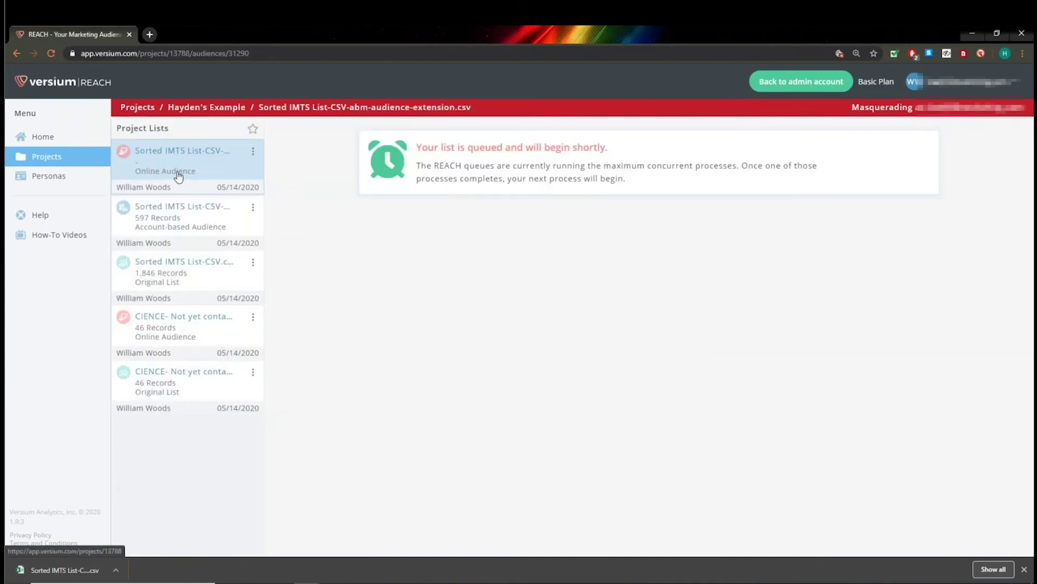
Step: Export the account-based audience preview and open the downloaded Sorted IMTS List-CSV-abm file full screen in Excel
left_click(164, 221)
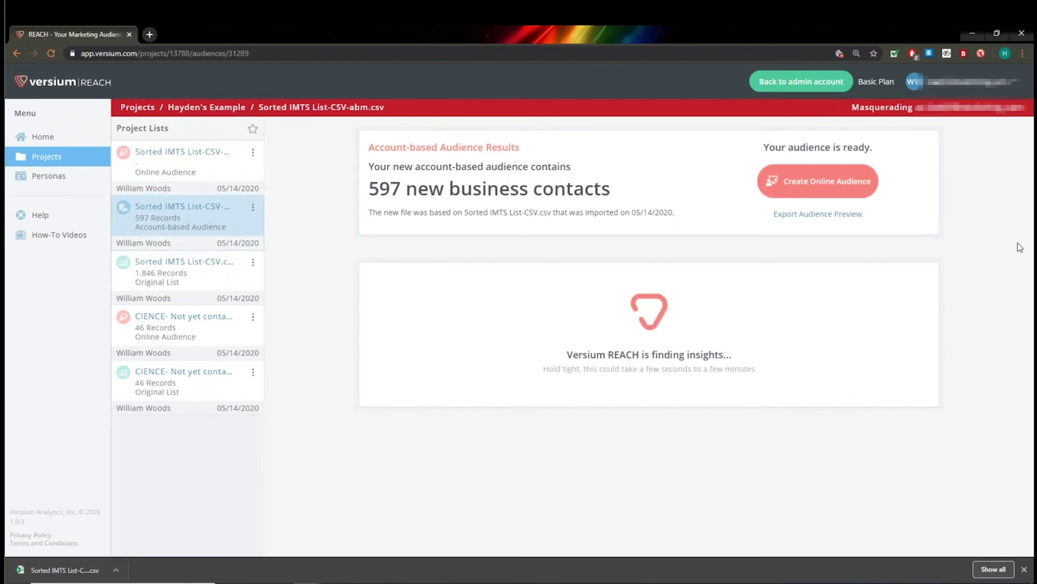
left_click(794, 216)
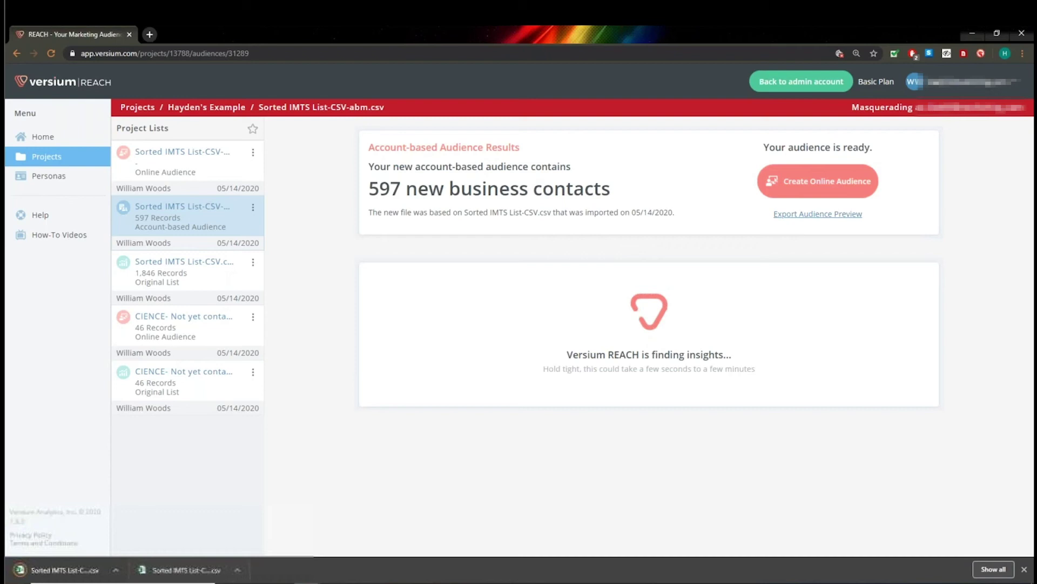
left_click(65, 571)
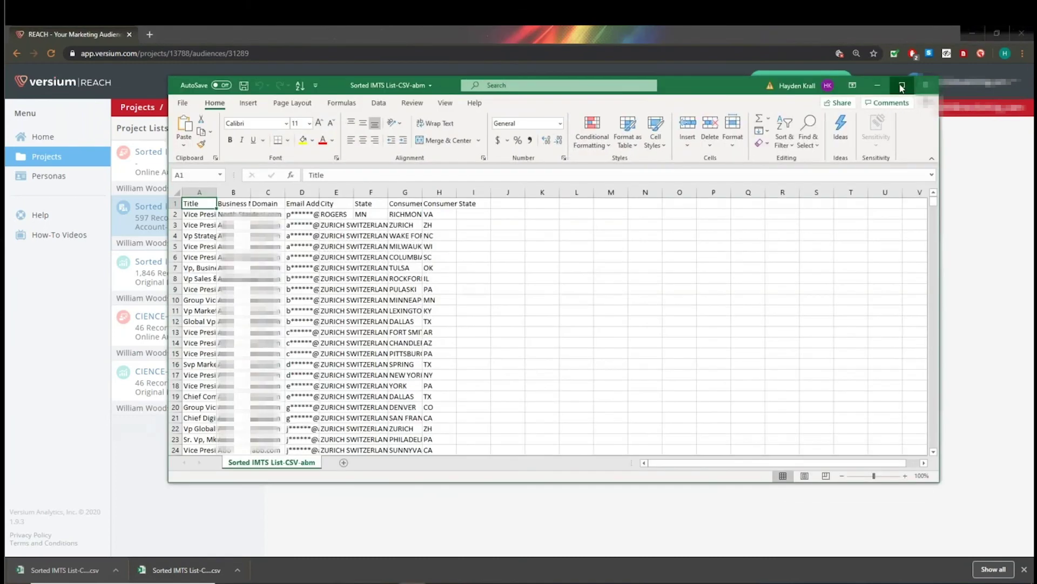
left_click(901, 87)
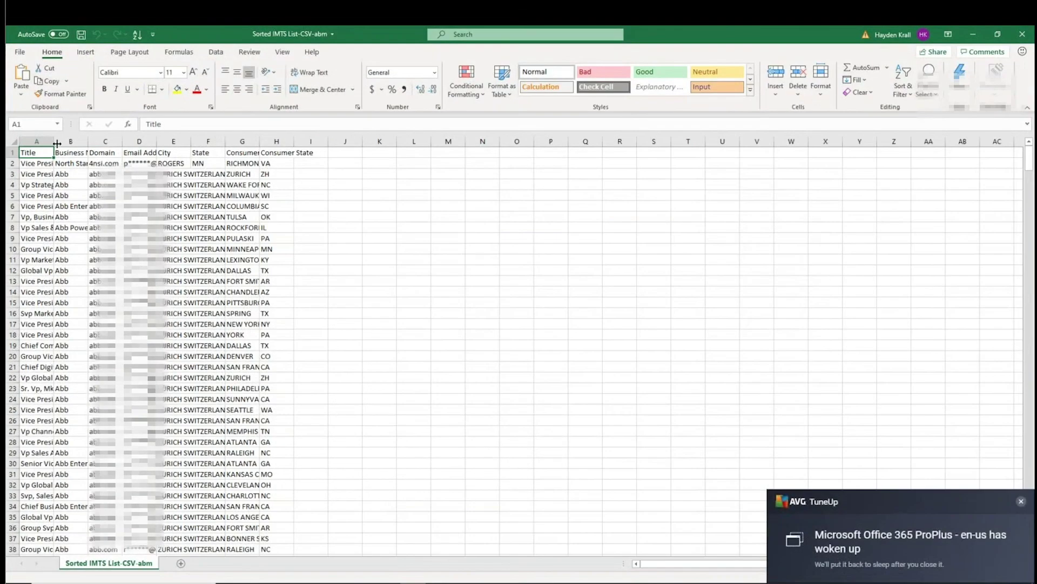
Step: Auto-fit the Title, Business Name, City and Consumer City columns in the exported preview
double_click(55, 140)
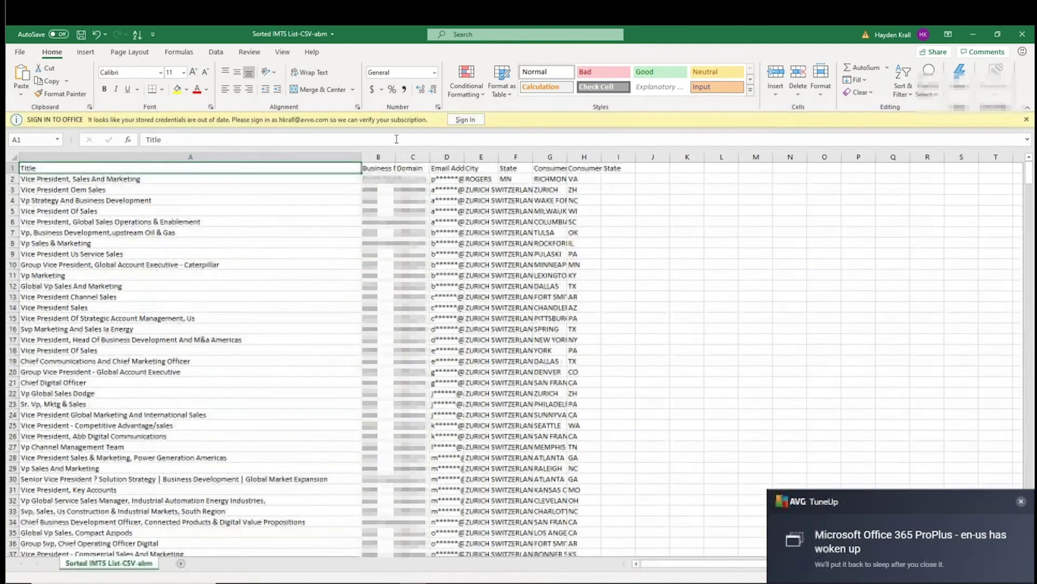
double_click(395, 156)
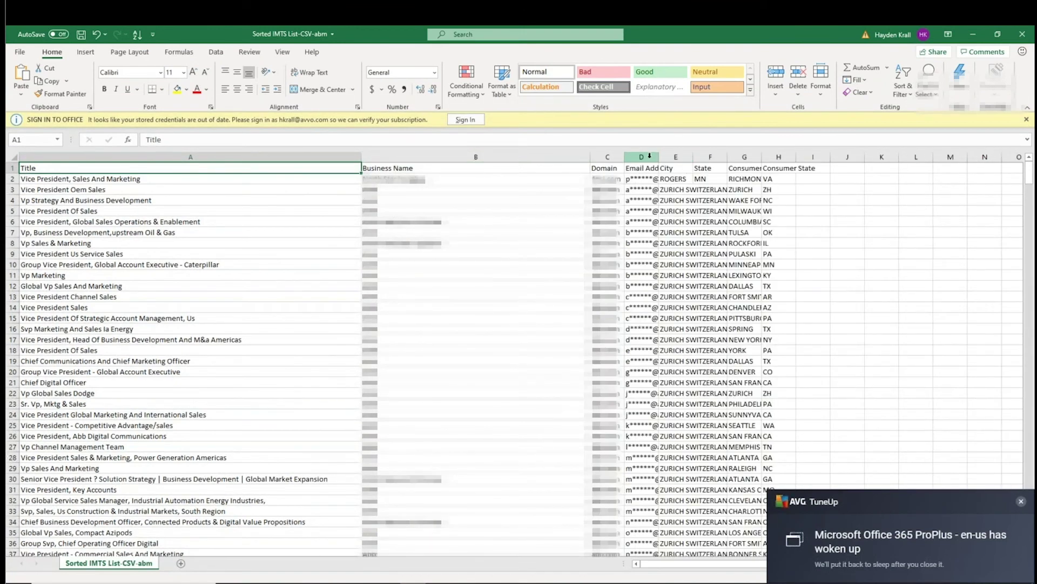
double_click(692, 157)
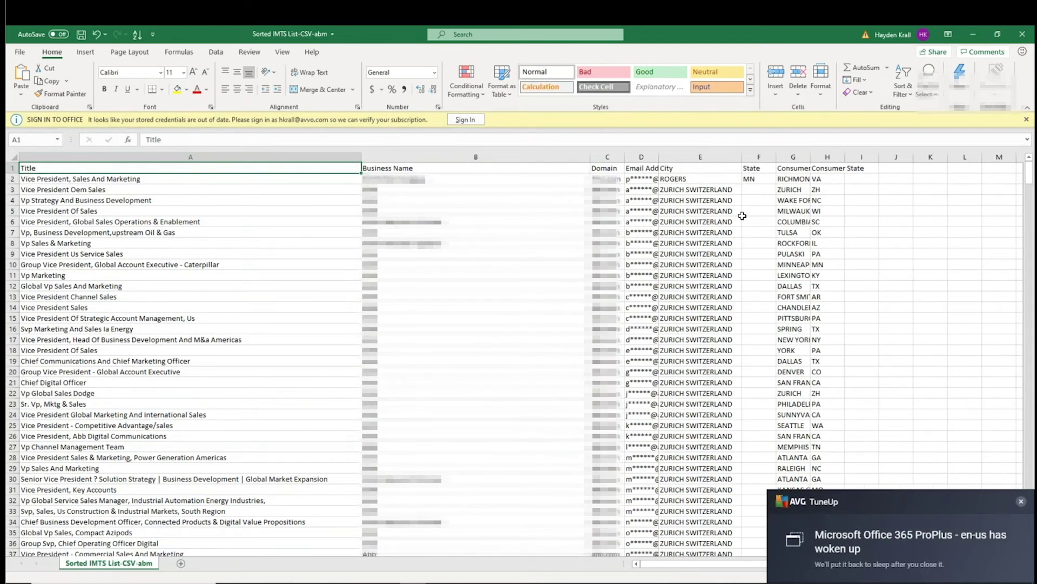
double_click(814, 157)
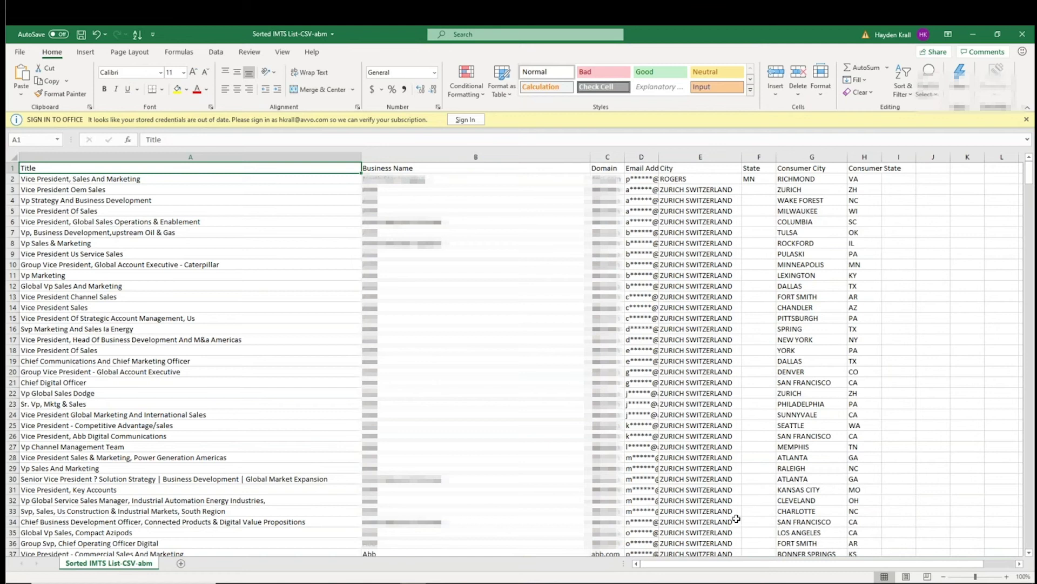
Step: Examine the job titles and the consumer city and state values down the exported contact list
left_click_drag(790, 200, 858, 532)
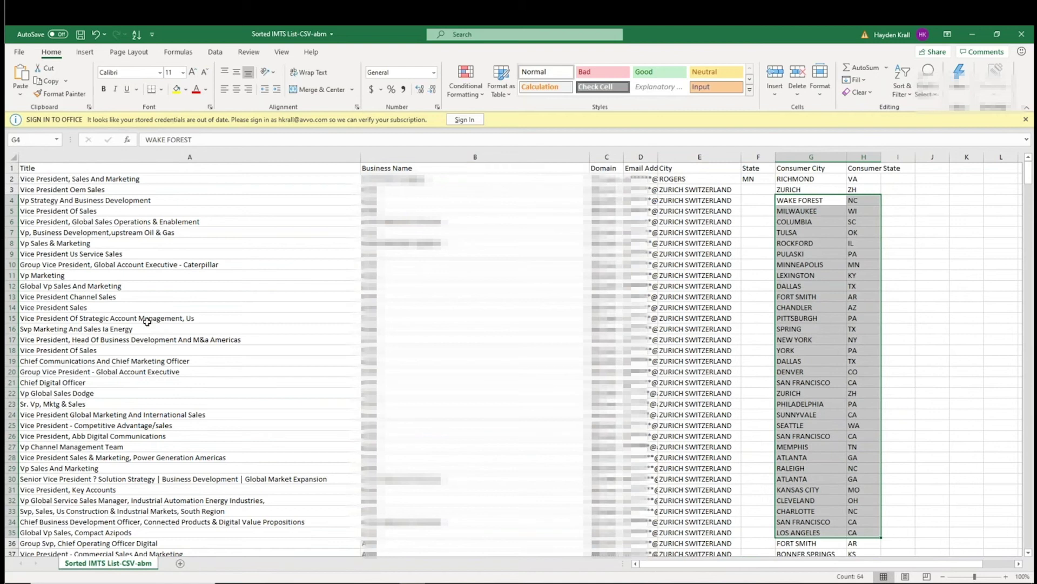
scroll(56, 298, "down", 4)
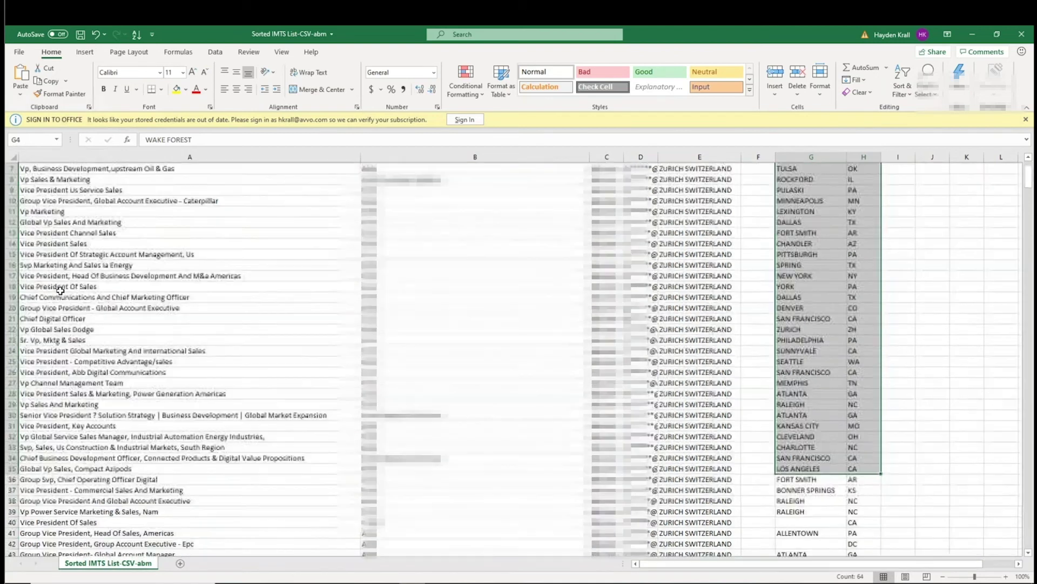
scroll(57, 435, "down", 2)
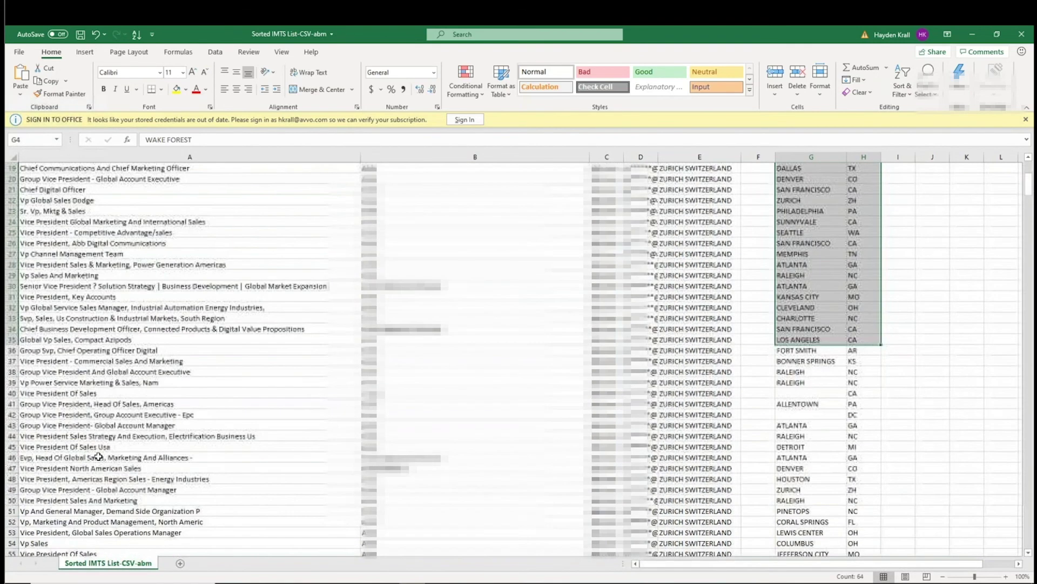
scroll(154, 329, "down", 7)
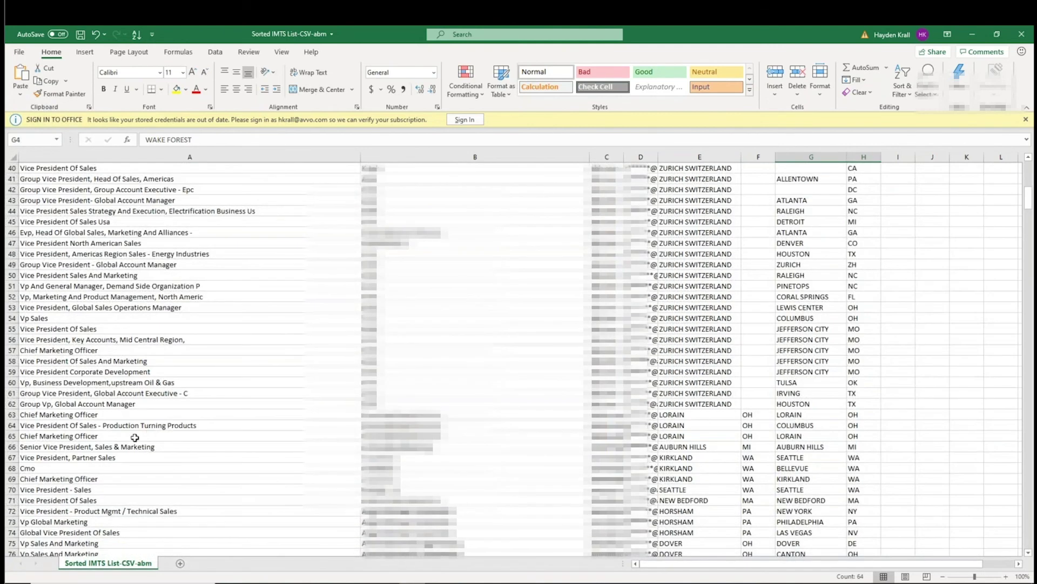
scroll(115, 439, "down", 2)
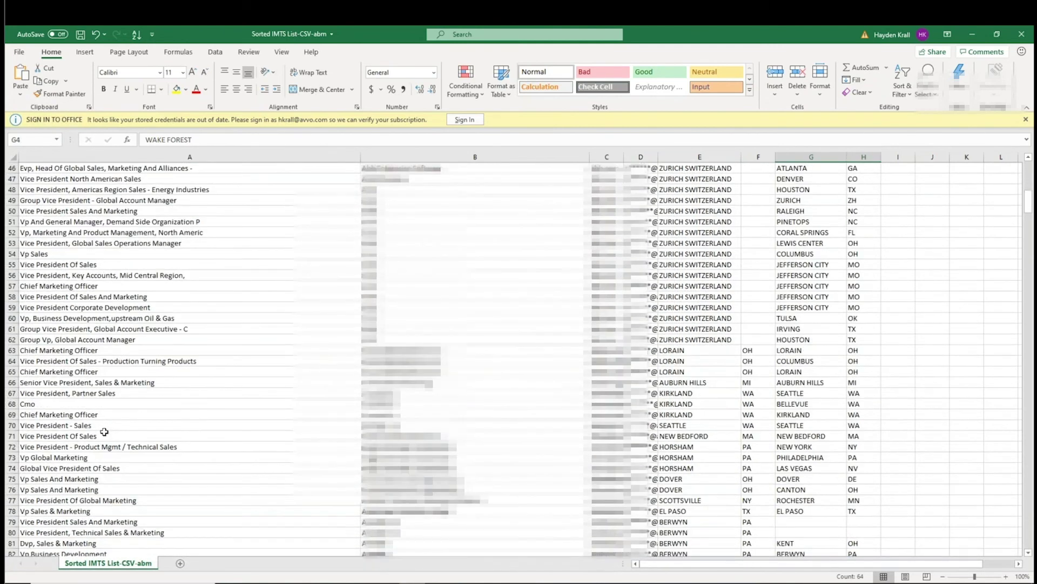
scroll(284, 317, "down", 9)
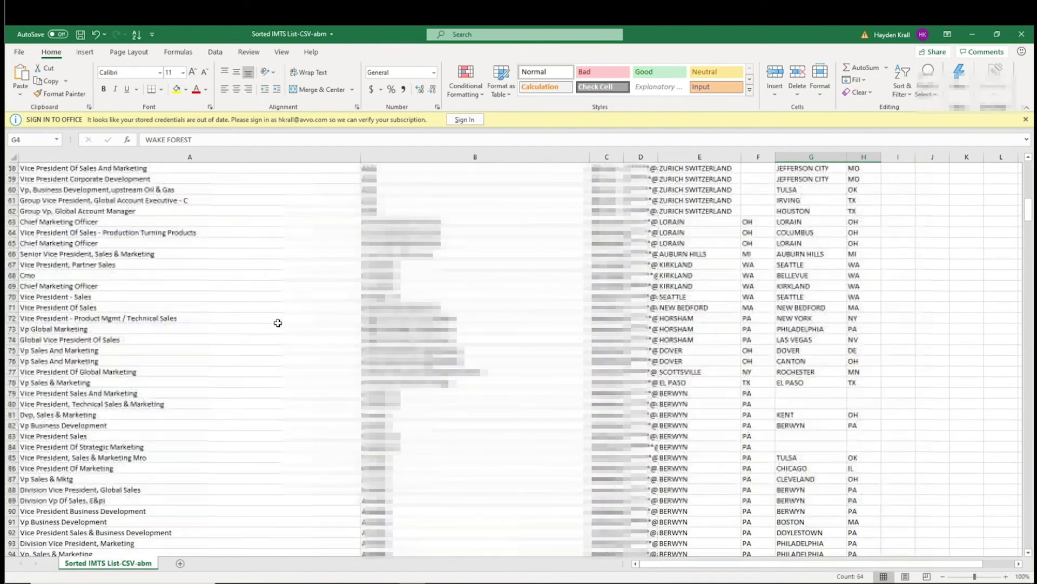
left_click_drag(54, 264, 54, 457)
left_click_drag(810, 253, 810, 446)
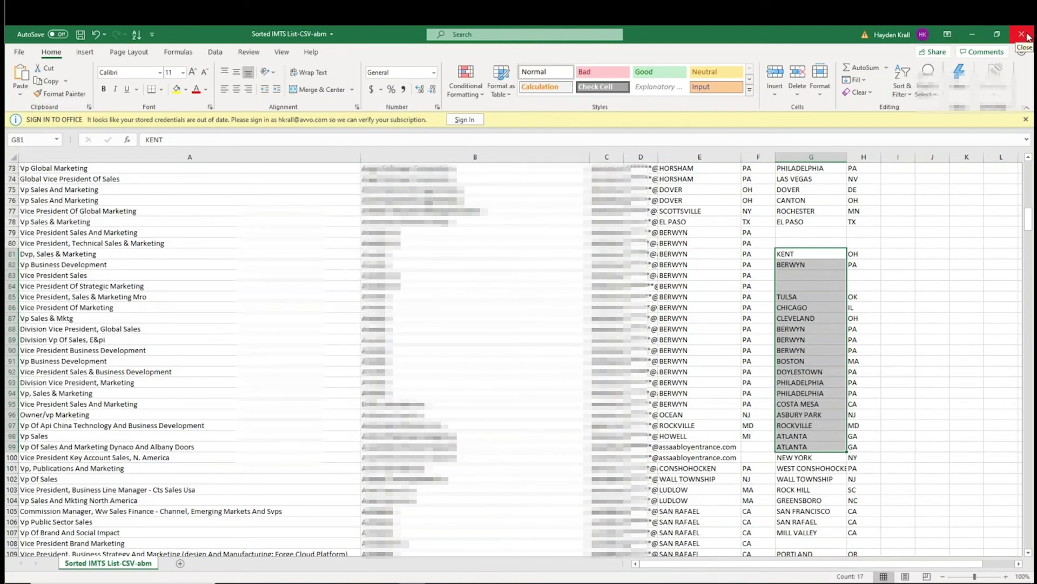
Step: Widen the Email Address column, examine its masked addresses and close the spreadsheet
left_click_drag(658, 156, 717, 440)
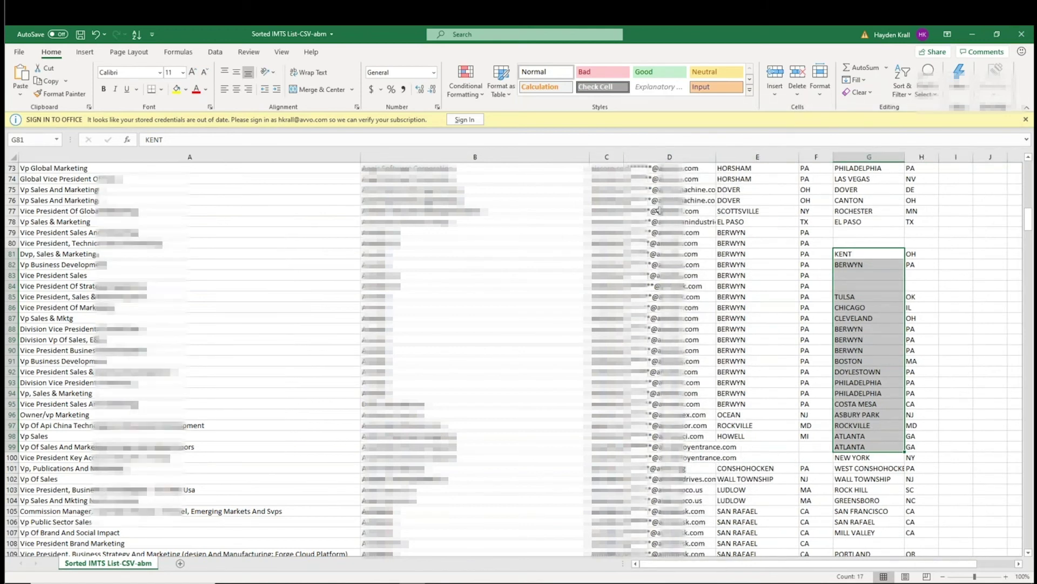
left_click_drag(658, 211, 670, 361)
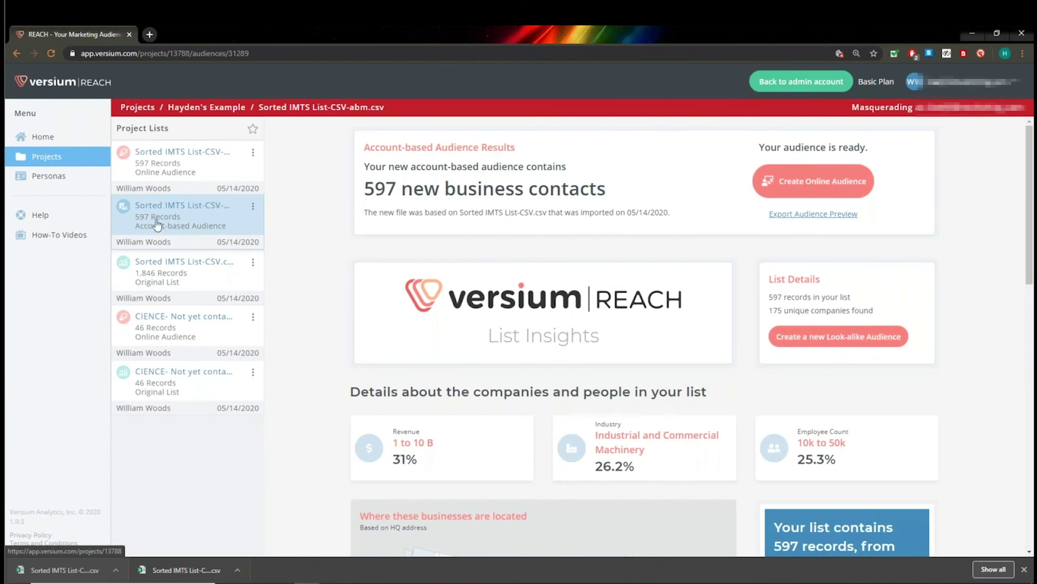
Step: Open the new online audience created from the account-based list and review its results
left_click(197, 163)
left_click_drag(417, 188, 369, 188)
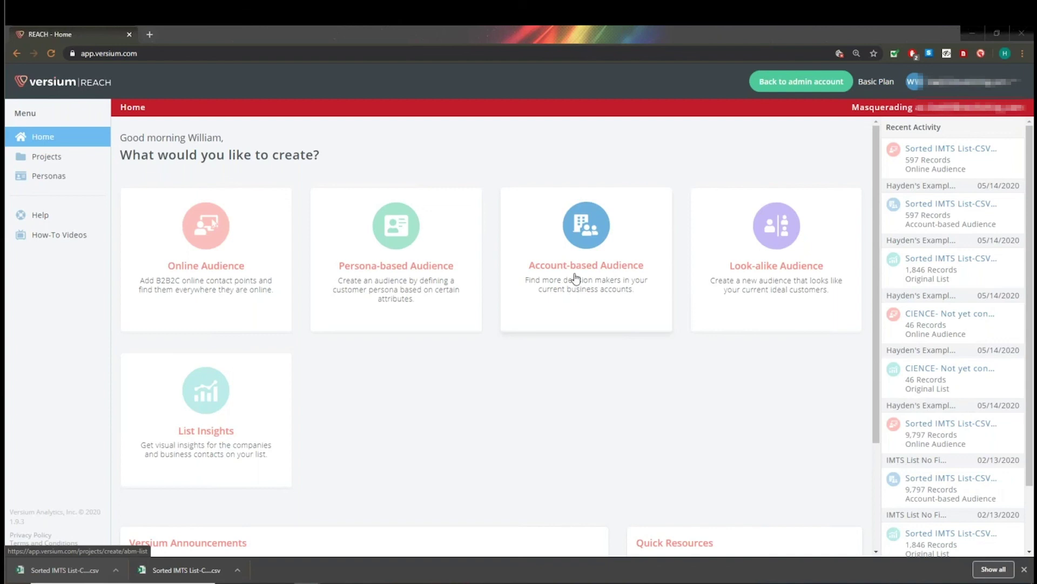
Step: Start a persona-based audience from the home page and review its company, job and location filters
left_click(417, 255)
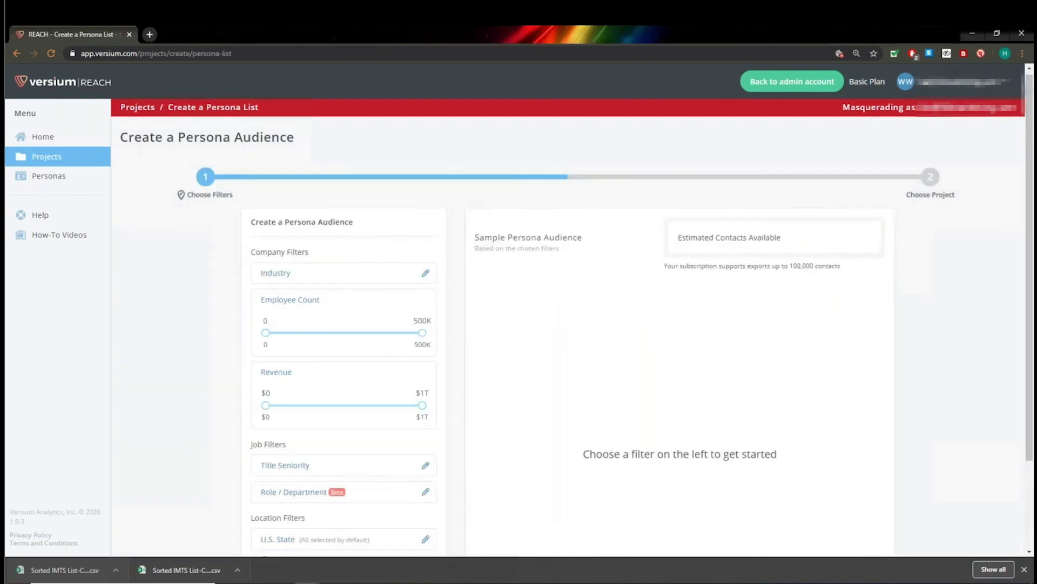
scroll(238, 183, "down", 1)
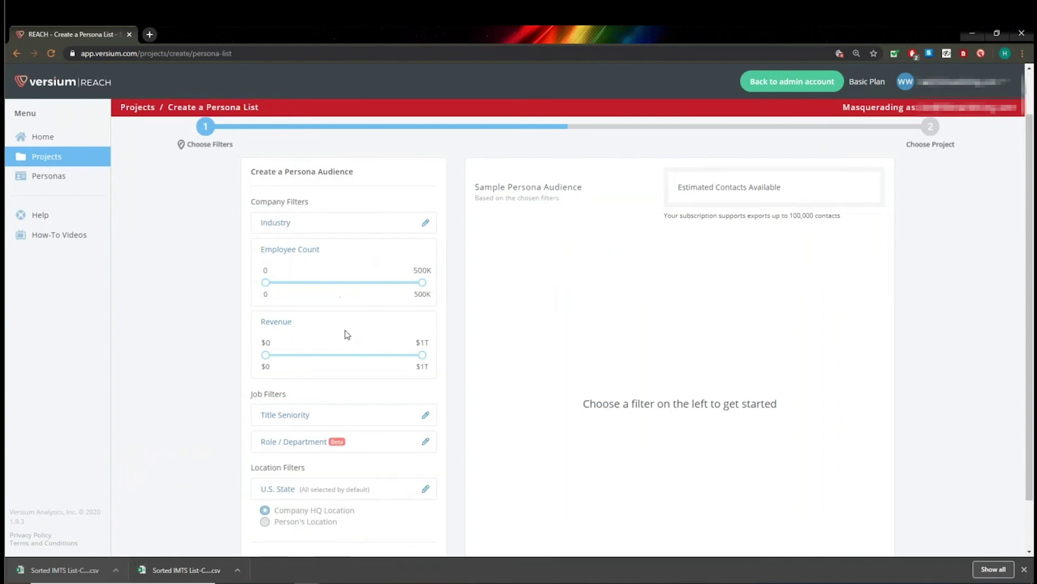
scroll(347, 333, "down", 1)
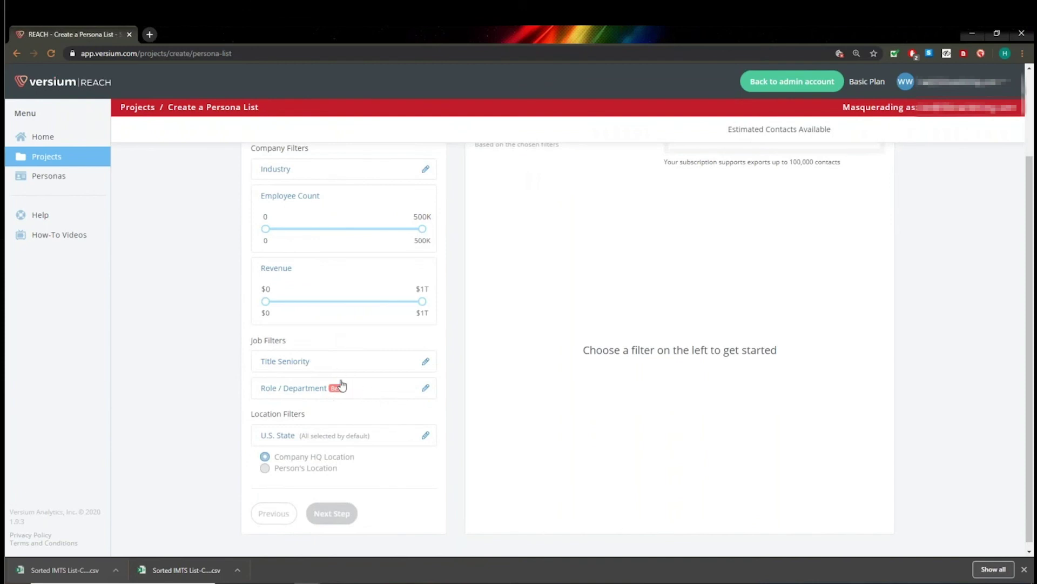
scroll(371, 388, "up", 1)
scroll(519, 229, "up", 1)
Step: Open the persona audience's Industry filters, try searching by a SIC number, and clear the search
left_click(426, 222)
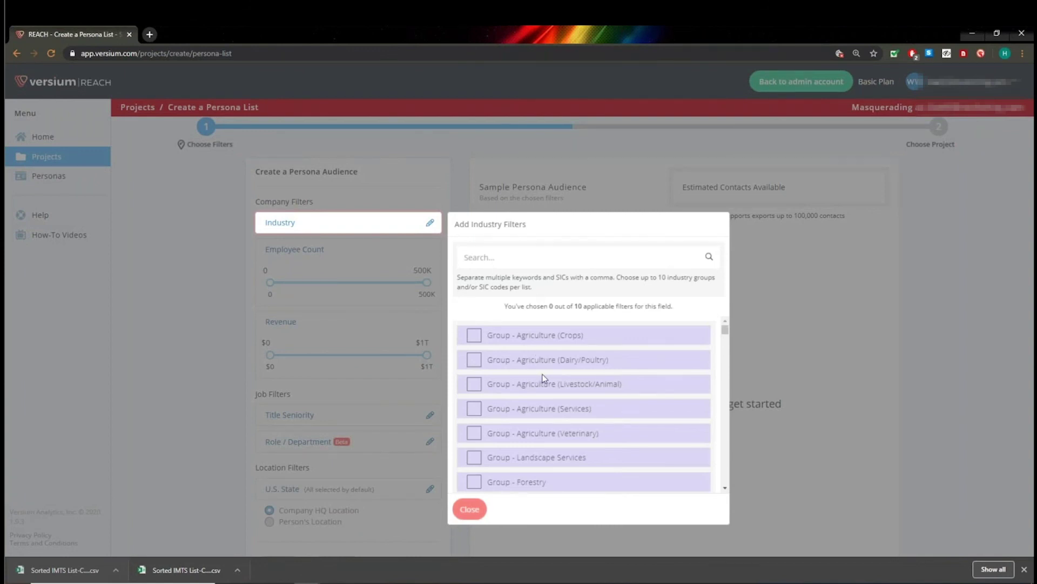
left_click(531, 260)
type("4551")
key("BackSpace")
key("BackSpace")
key("BackSpace")
key("BackSpace")
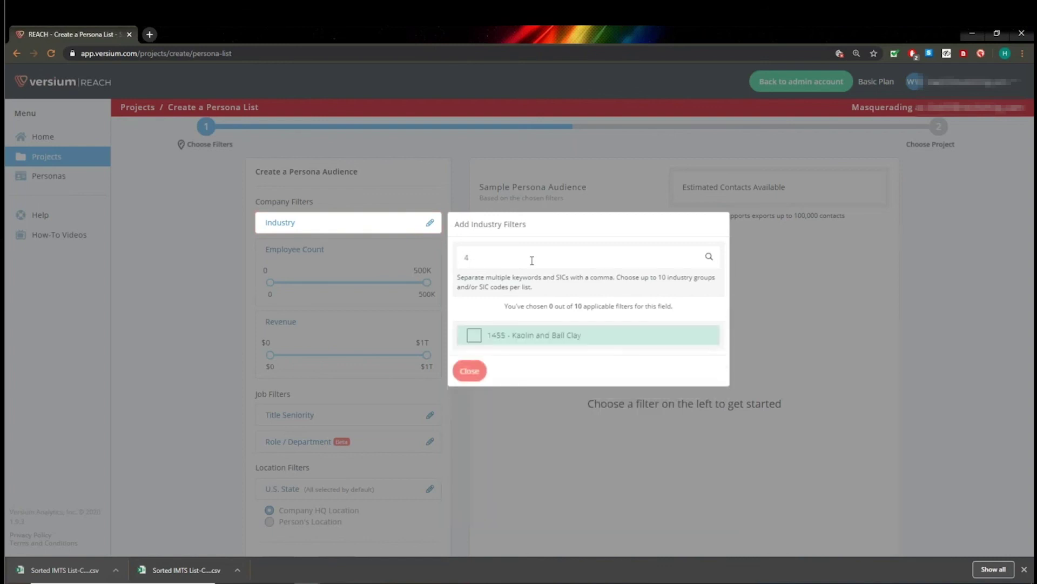
Step: Browse the industry groups and individual SIC codes, trying two entries and leaving them unselected
scroll(520, 393, "down", 6)
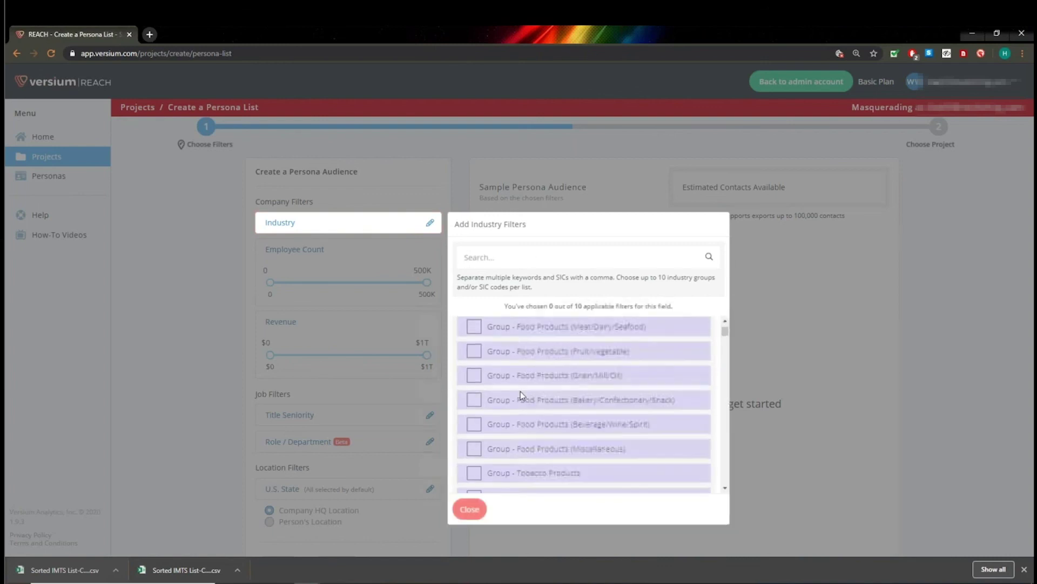
left_click_drag(725, 340, 657, 389)
left_click(474, 376)
left_click(474, 400)
left_click(474, 400)
left_click(475, 376)
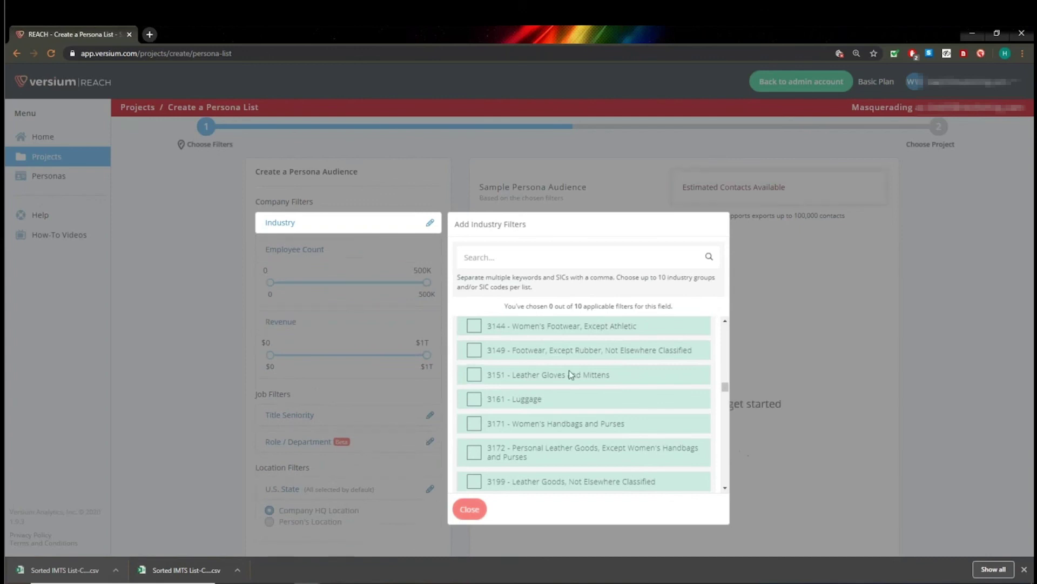
left_click_drag(726, 384, 709, 339)
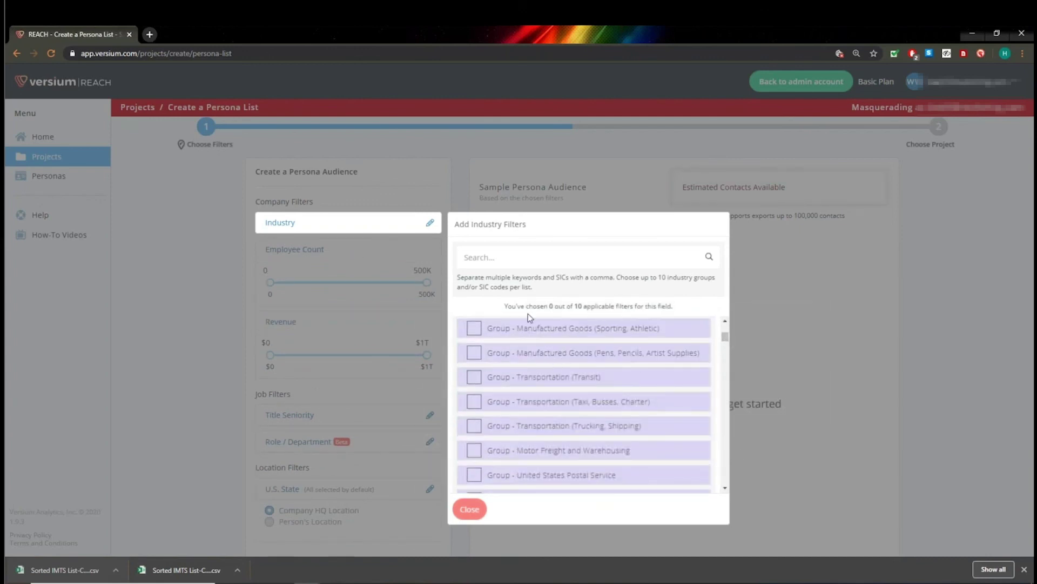
Step: Search the industry filters for "education" and examine the matching industry groups and SIC codes
left_click(509, 256)
type("education,")
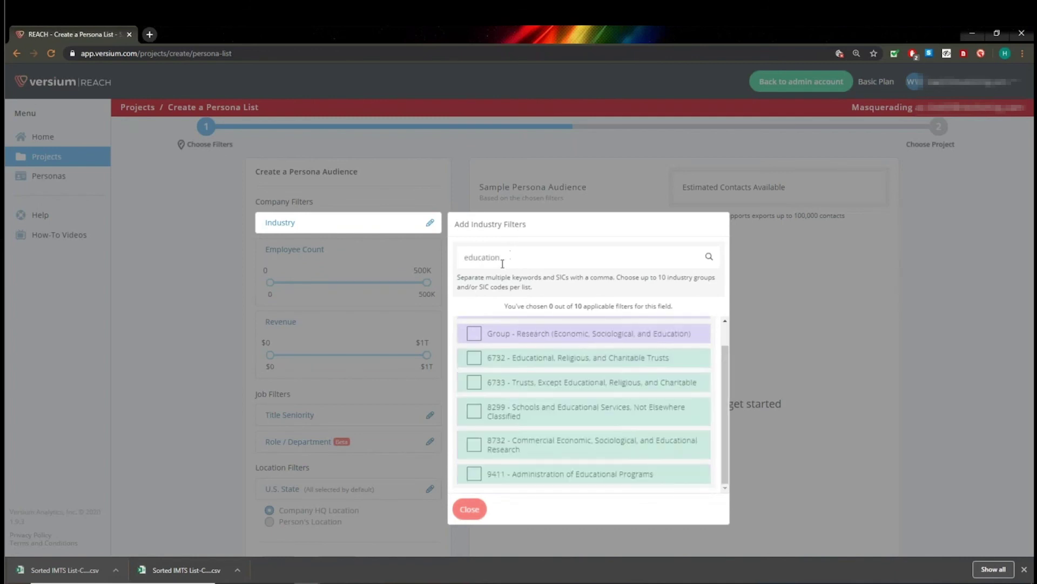
scroll(558, 333, "up", 1)
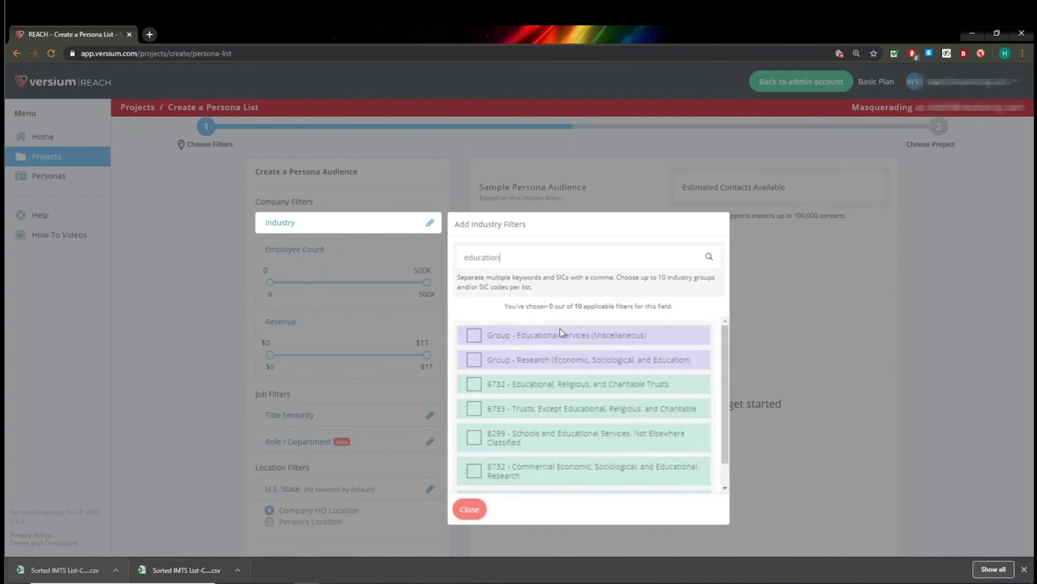
scroll(725, 364, "down", 1)
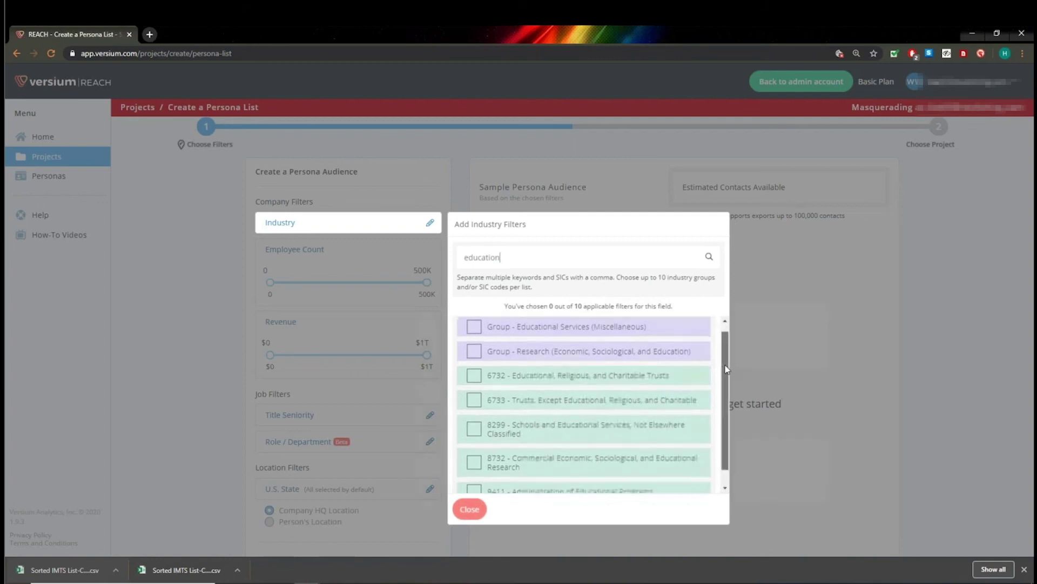
scroll(723, 380, "down", 1)
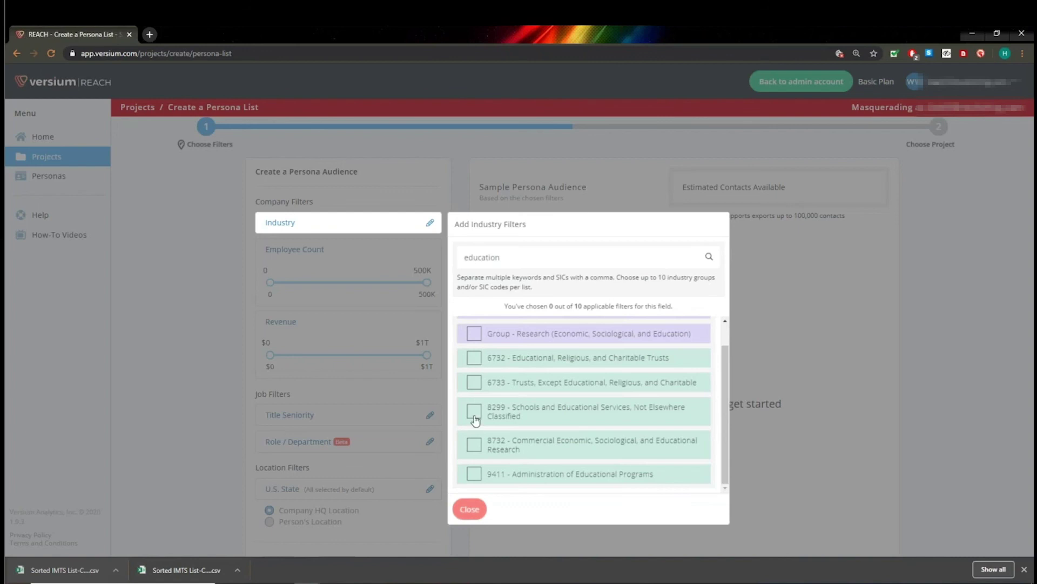
scroll(473, 459, "up", 2)
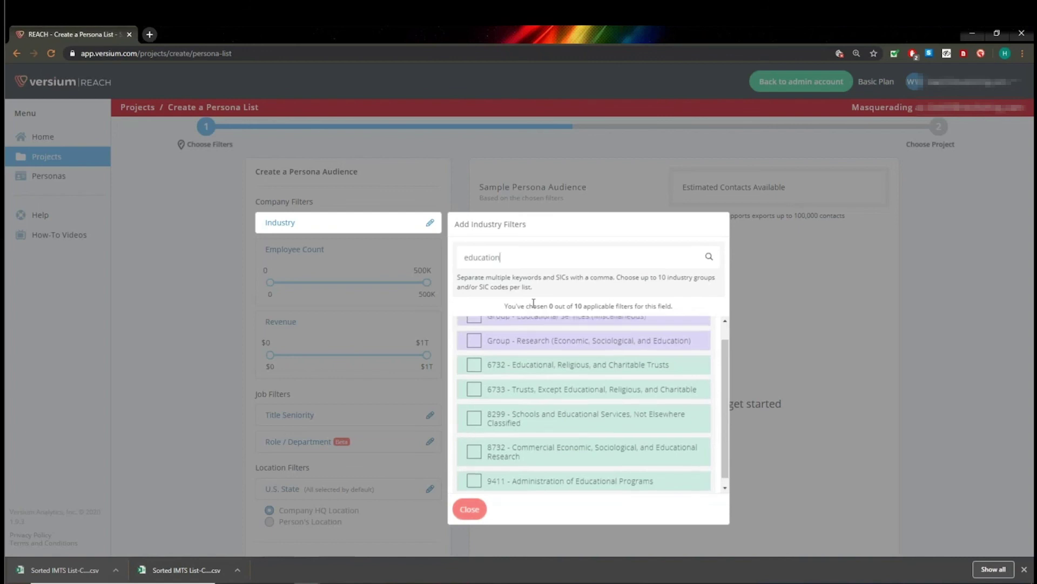
Step: Search the industry filters for "eating" and apply the Eating And Drinking Places group to the persona audience
double_click(524, 259)
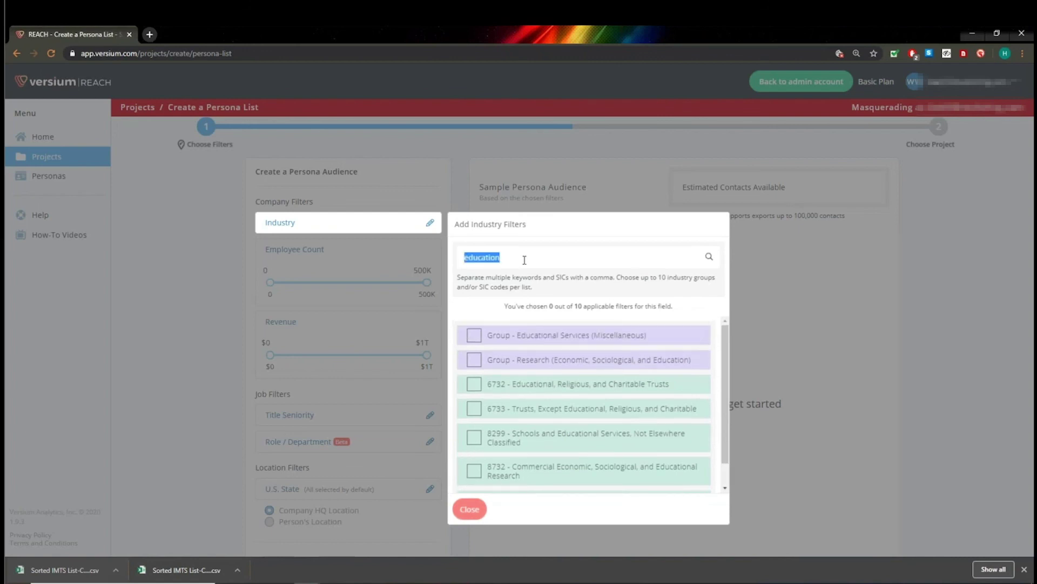
type("eating")
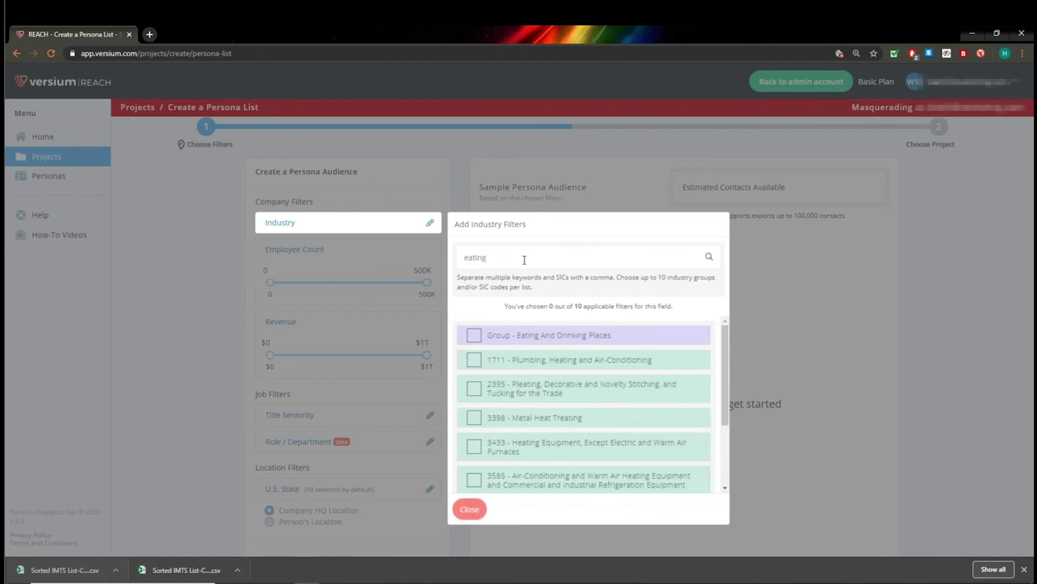
left_click(474, 336)
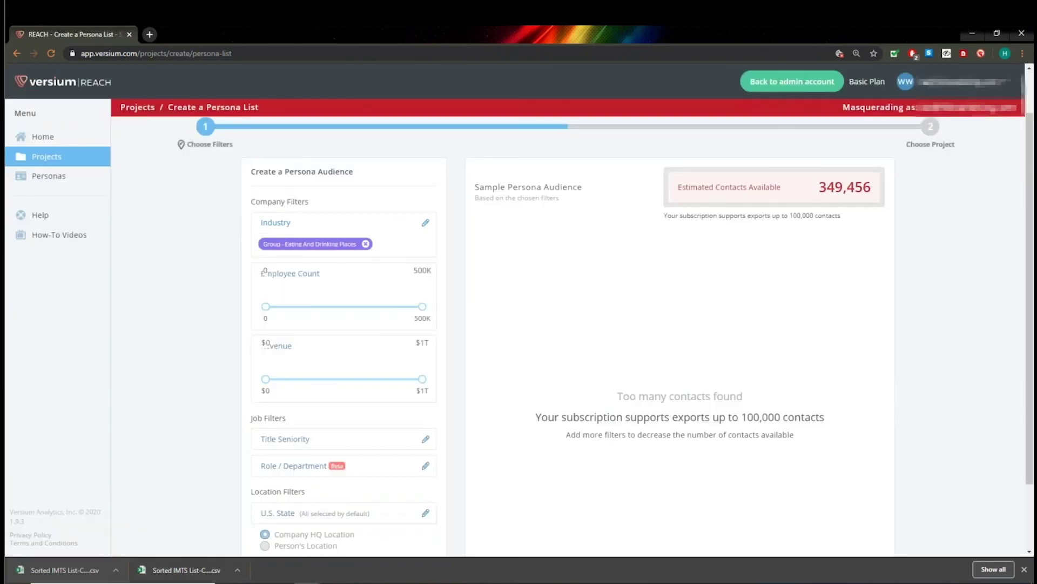
left_click(170, 350)
Step: Limit the persona audience's U.S. State filter to Pennsylvania
scroll(302, 368, "down", 1)
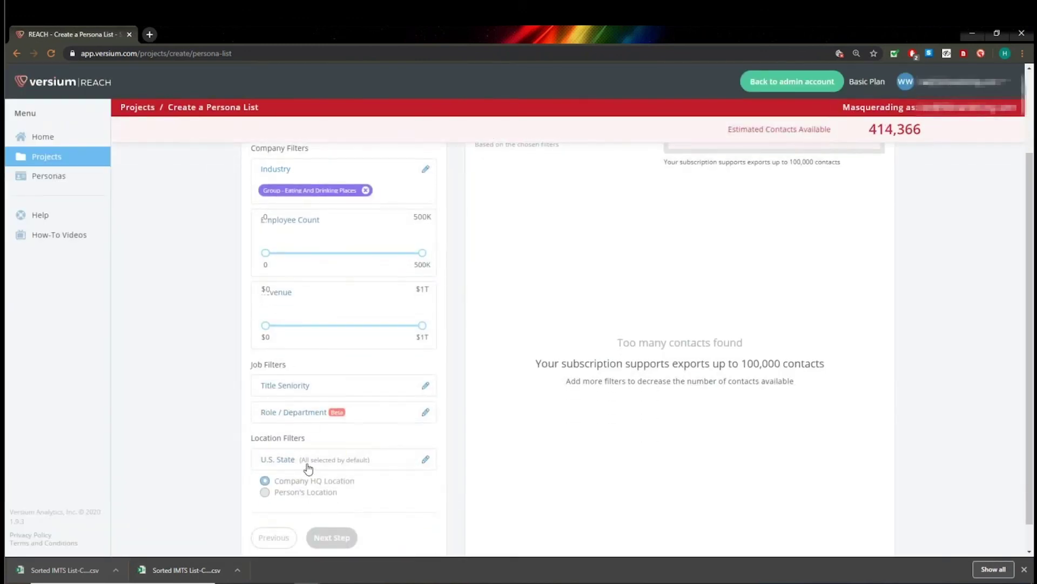
left_click(313, 465)
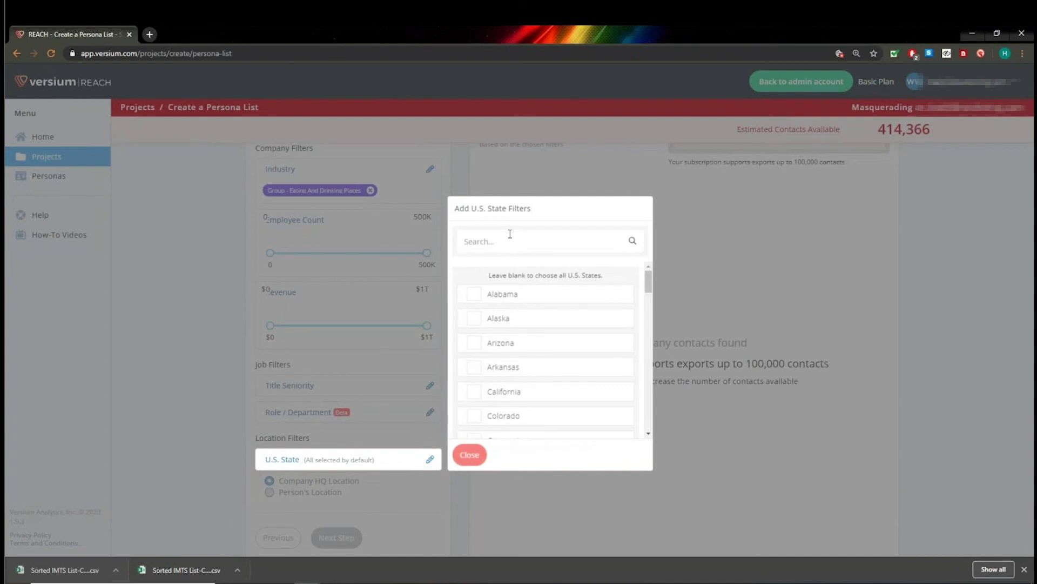
type("penns")
left_click(474, 293)
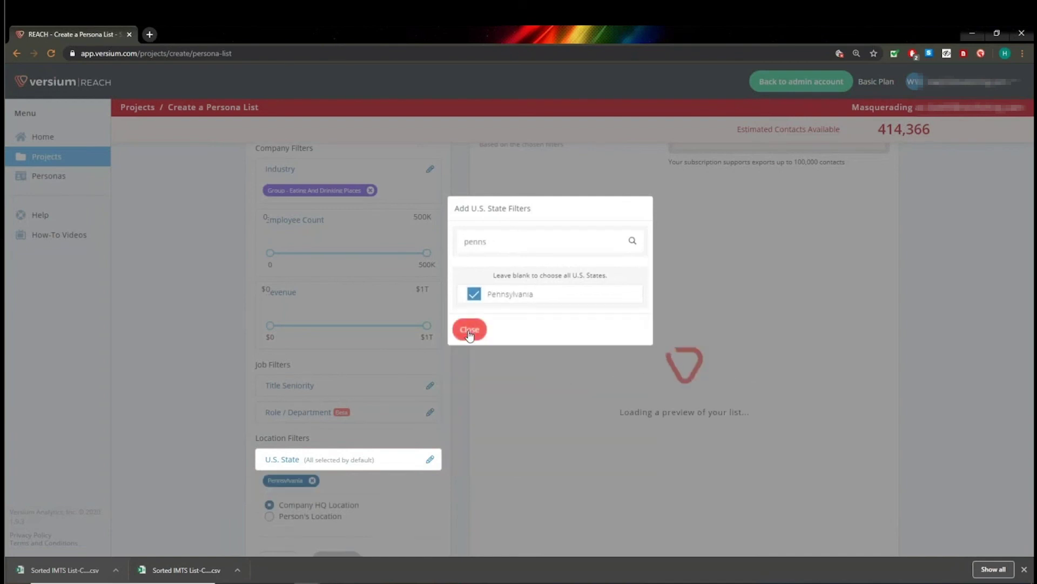
left_click(470, 329)
Step: Set the Title Seniority filter to VP/Executive and Senior Executives
left_click(425, 385)
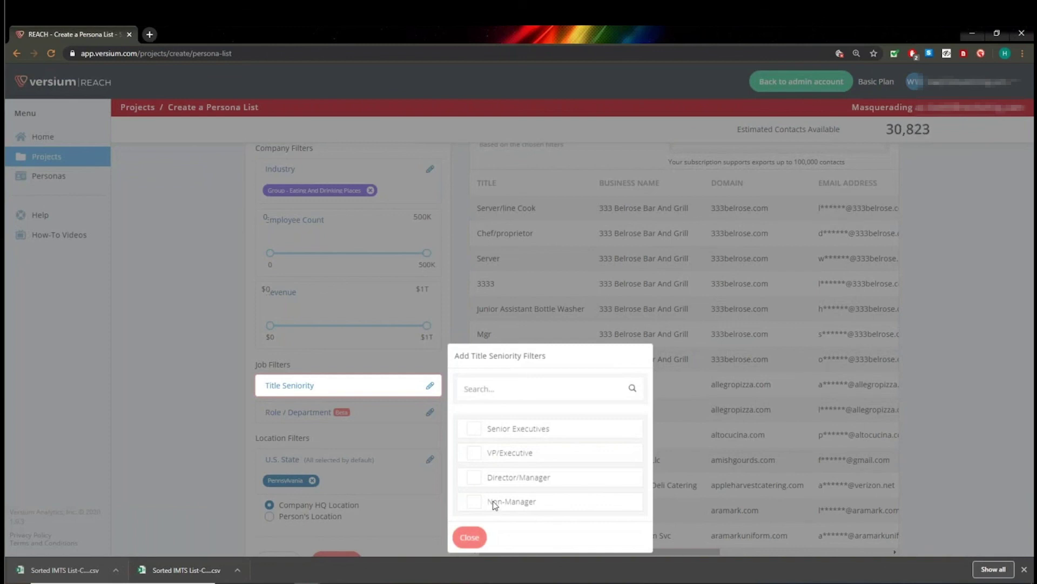
left_click(474, 452)
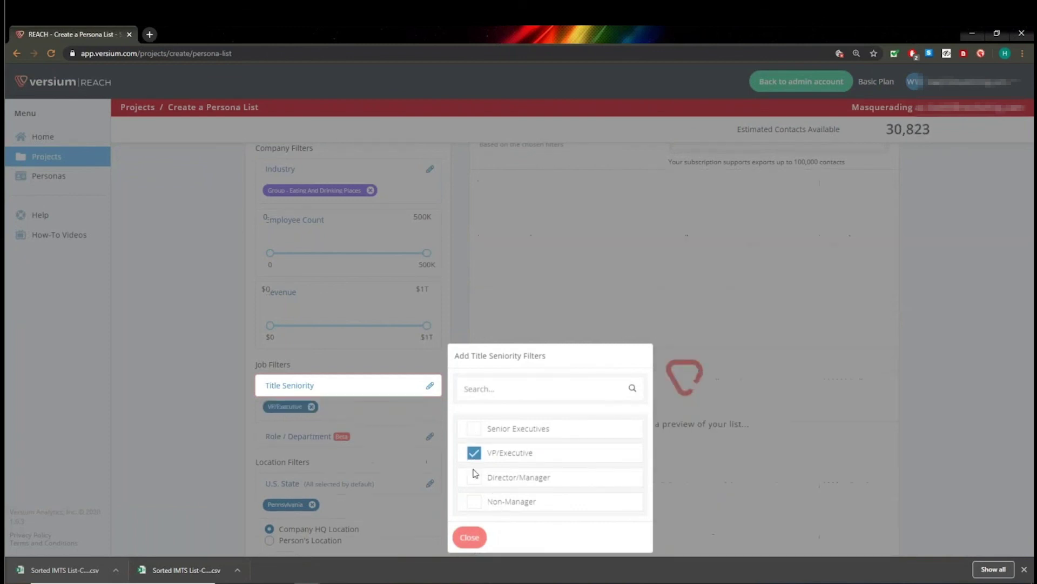
left_click(474, 430)
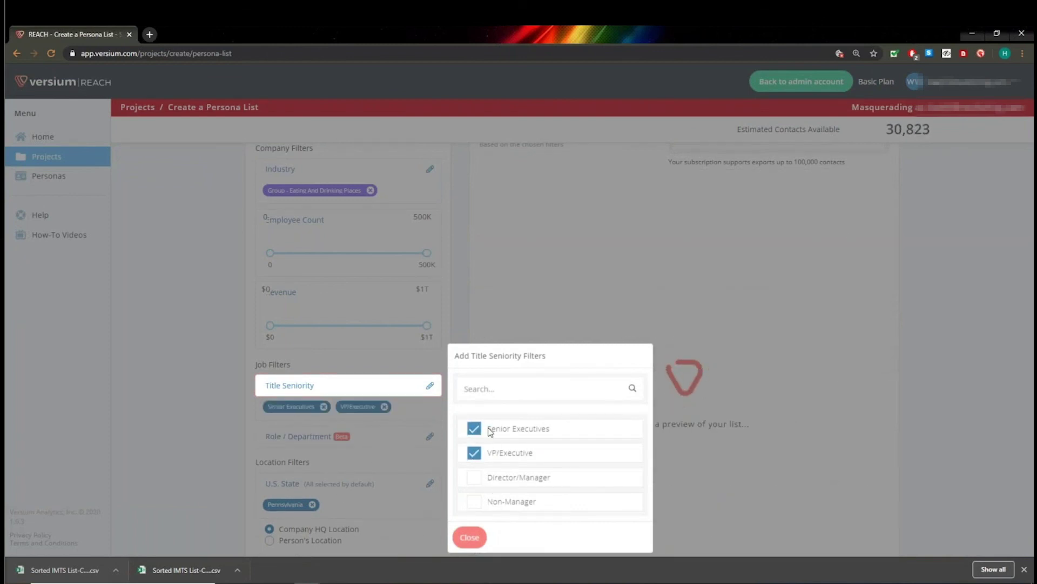
left_click(469, 537)
Step: Browse the Role / Department filters and add Marketing to the persona audience
left_click(425, 436)
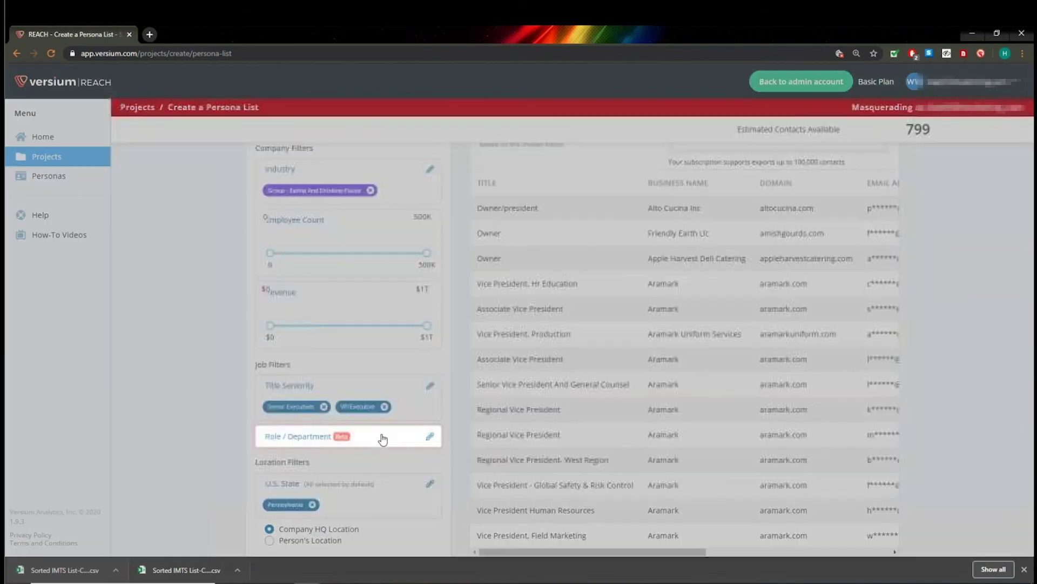
double_click(537, 388)
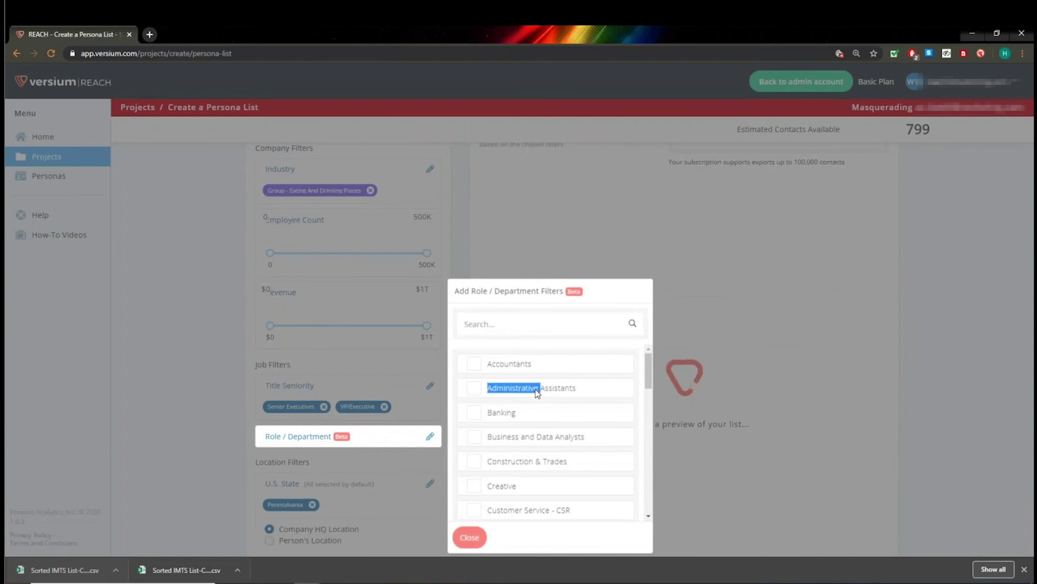
scroll(537, 393, "down", 4)
scroll(536, 393, "down", 7)
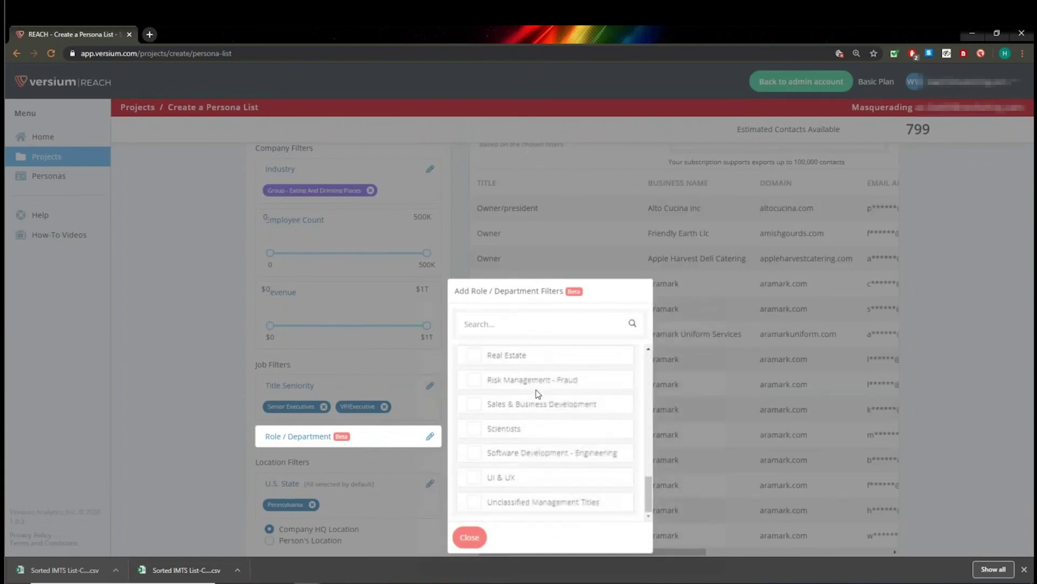
scroll(538, 393, "up", 5)
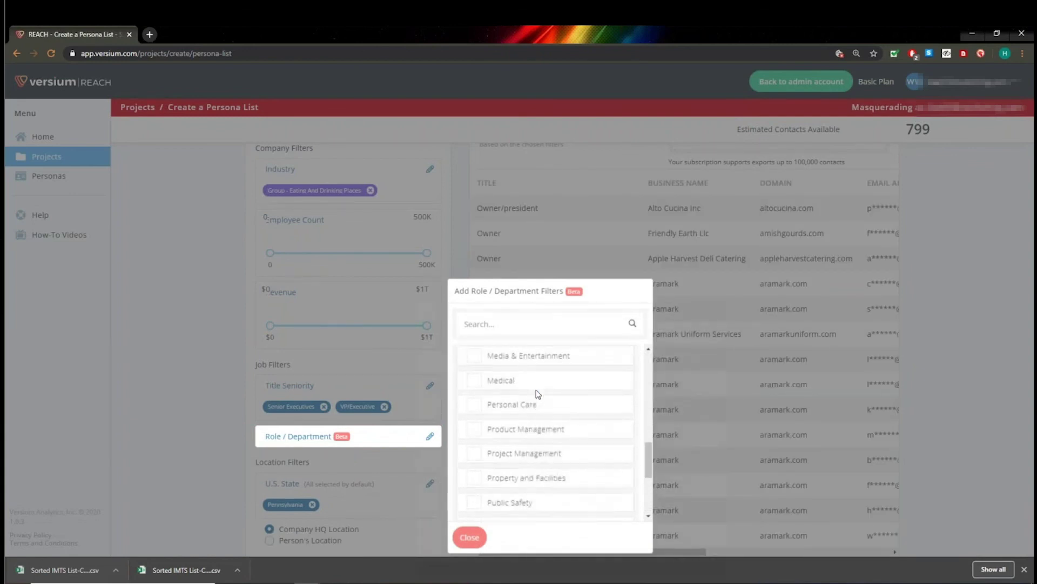
scroll(538, 393, "up", 1)
left_click(517, 429)
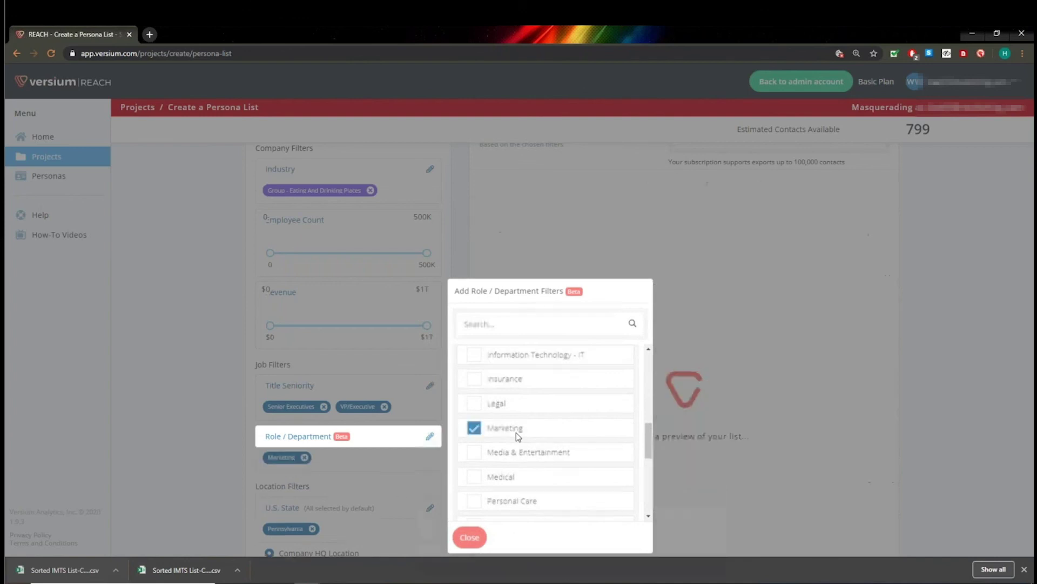
left_click(470, 537)
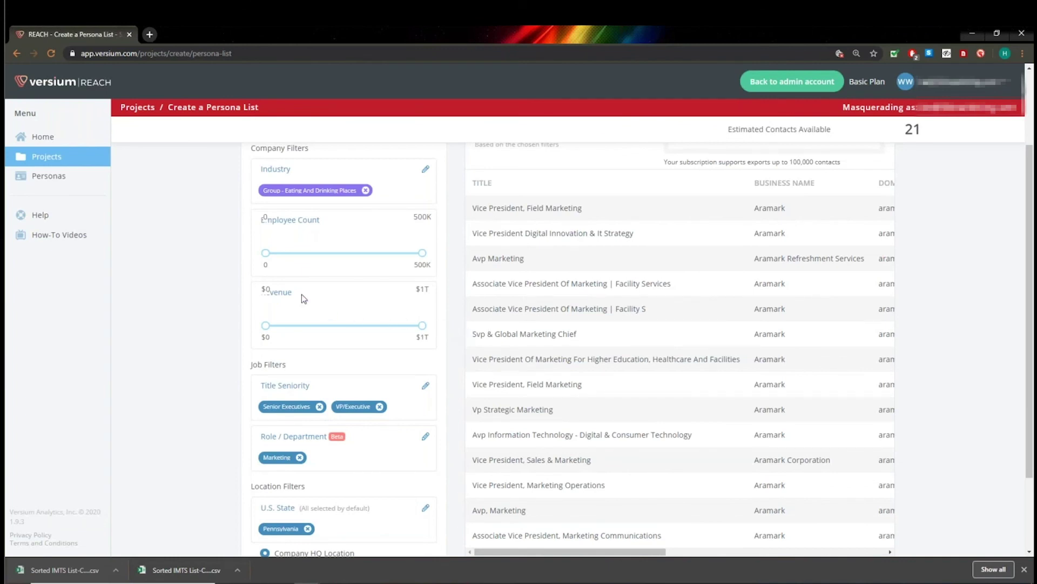
Step: Raise the minimum employee count to 50 and the minimum revenue to $1M
left_click(265, 252)
left_click_drag(268, 252, 296, 255)
left_click(265, 325)
left_click_drag(266, 325, 283, 325)
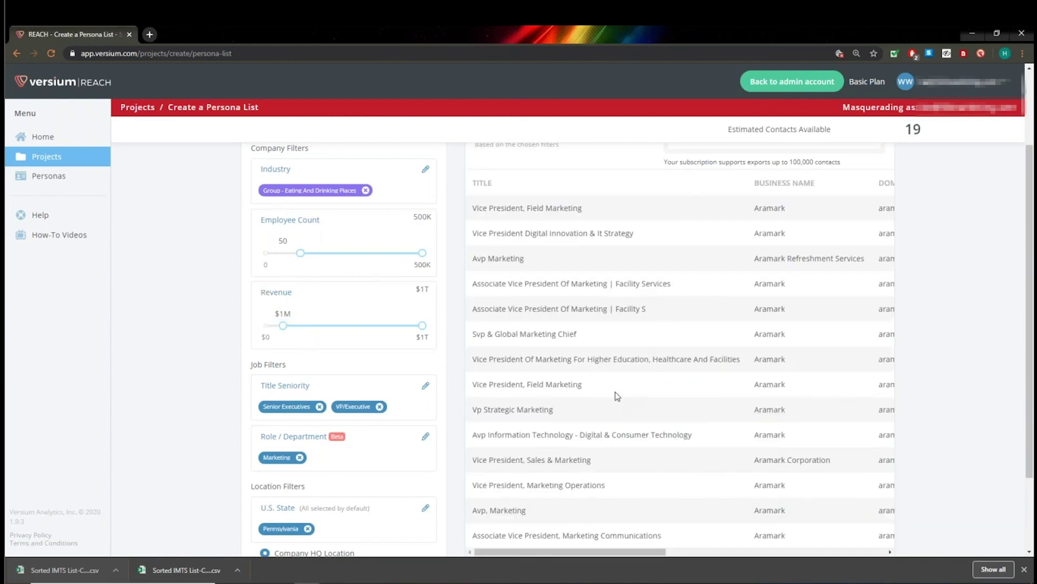
Step: Review the company, job and location filters with the sample audience, and continue to the project selection
scroll(616, 397, "down", 2)
scroll(427, 455, "up", 4)
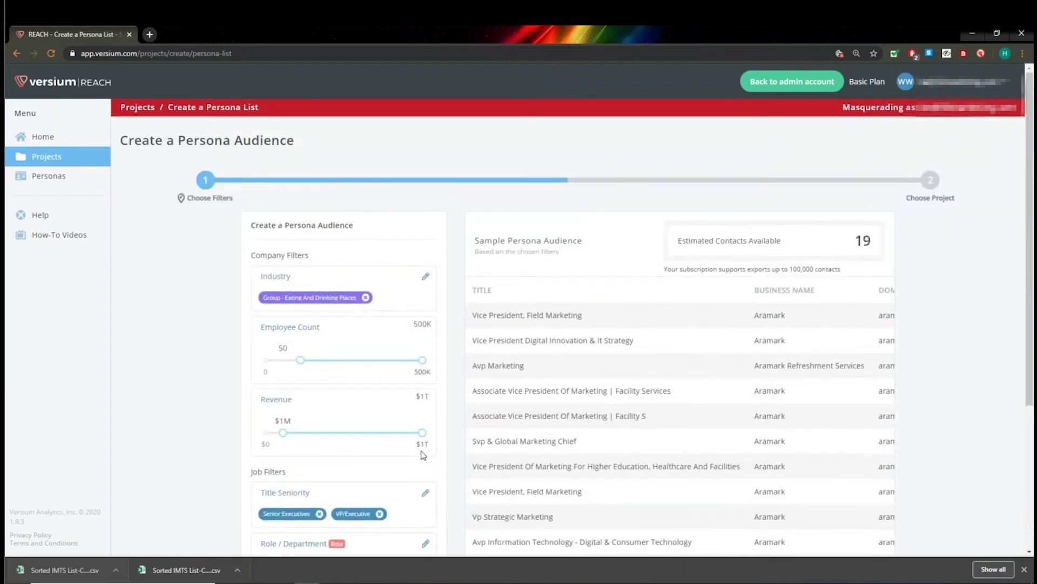
scroll(423, 455, "down", 5)
scroll(401, 270, "up", 3)
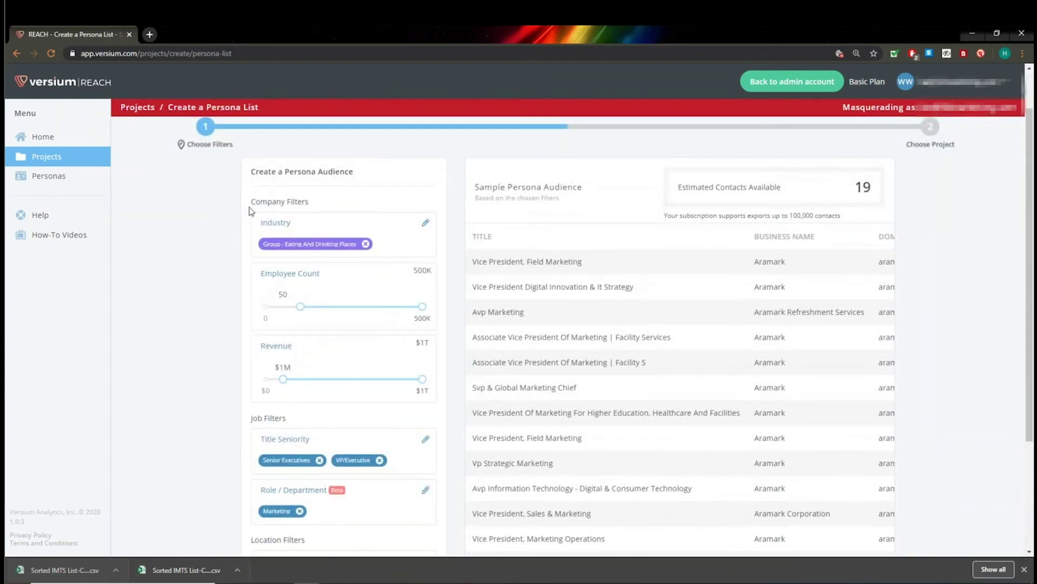
scroll(354, 289, "down", 1)
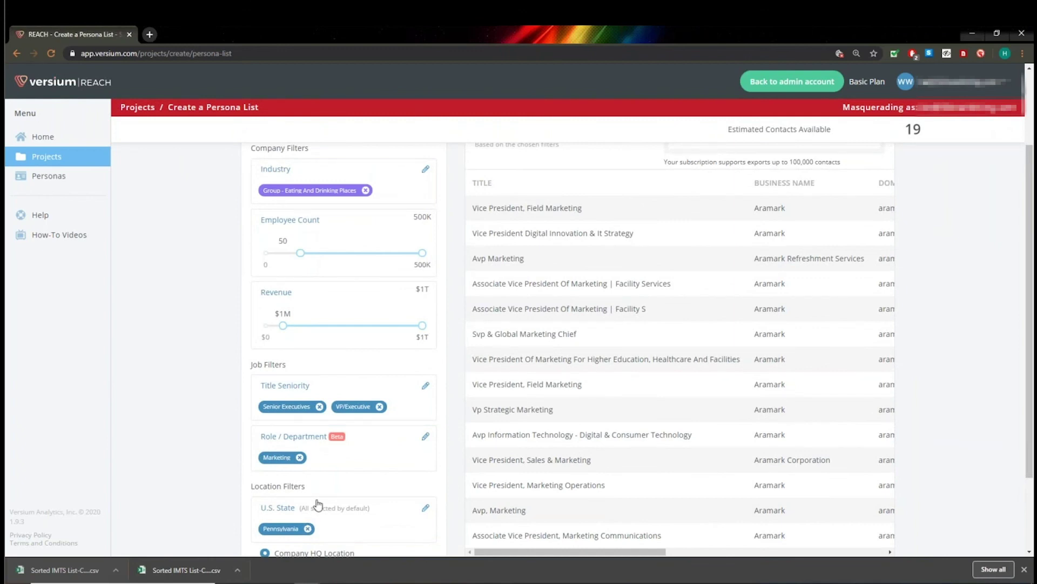
scroll(318, 504, "down", 2)
left_click(337, 508)
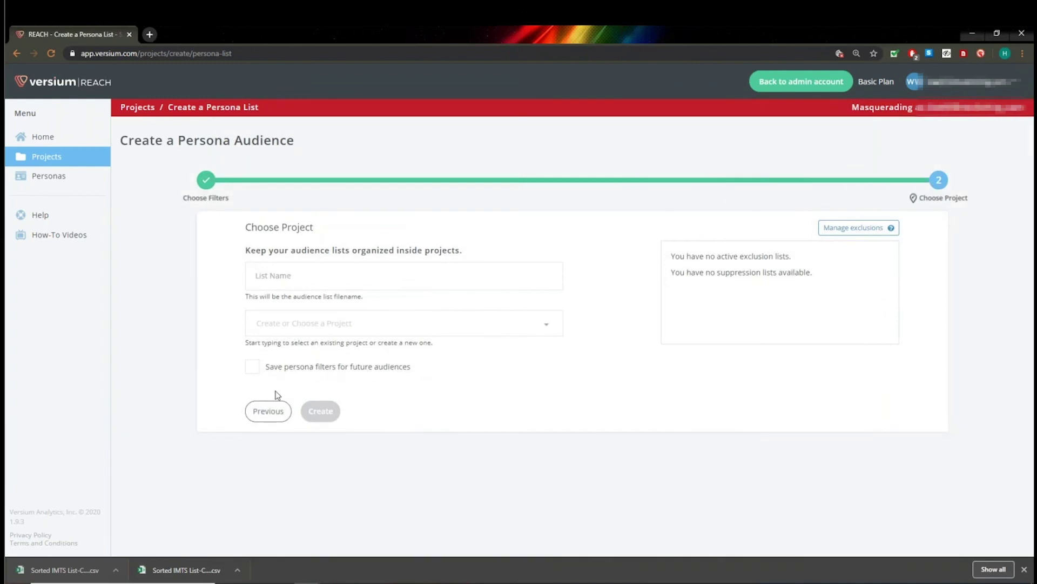
Step: Go back to the persona filters to recheck them and return to the project selection
left_click(271, 411)
scroll(290, 308, "down", 2)
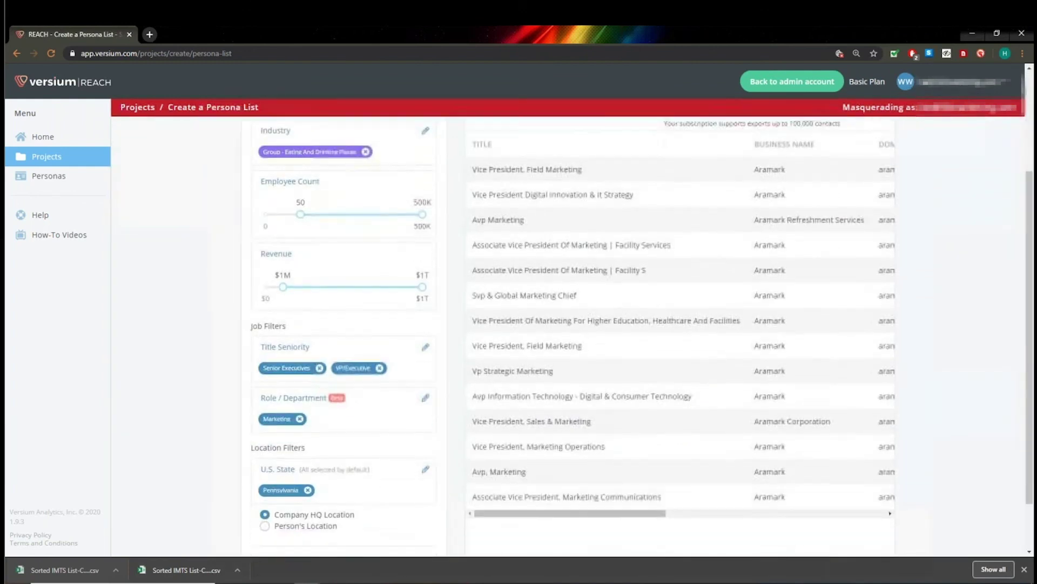
scroll(316, 440, "down", 2)
left_click(330, 511)
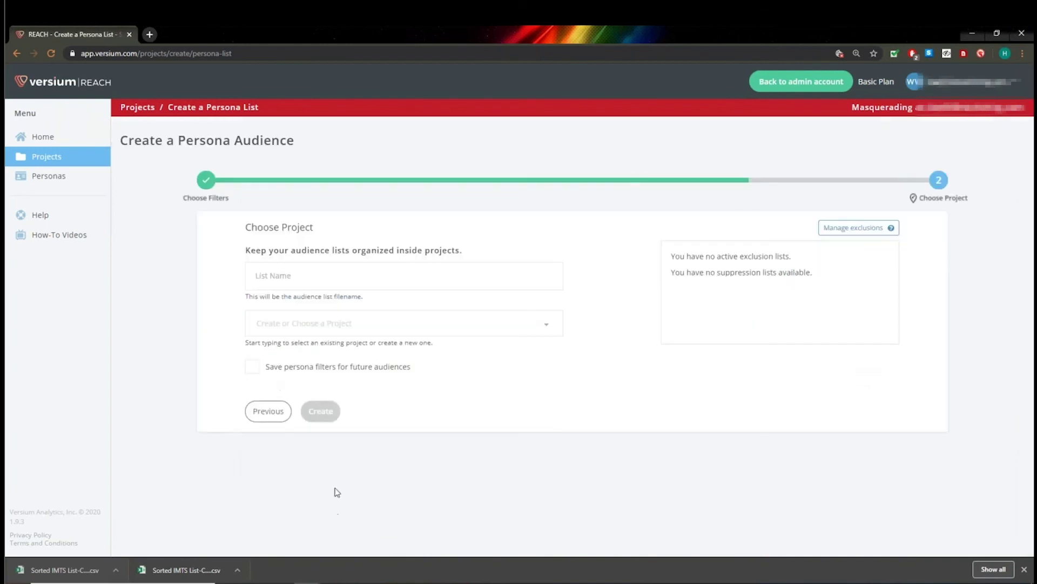
Step: Name the list Penn Restaurants, assign it to the existing example project, save the persona filters for future audiences, and create the audience
left_click(252, 367)
left_click(295, 280)
type("Penbn")
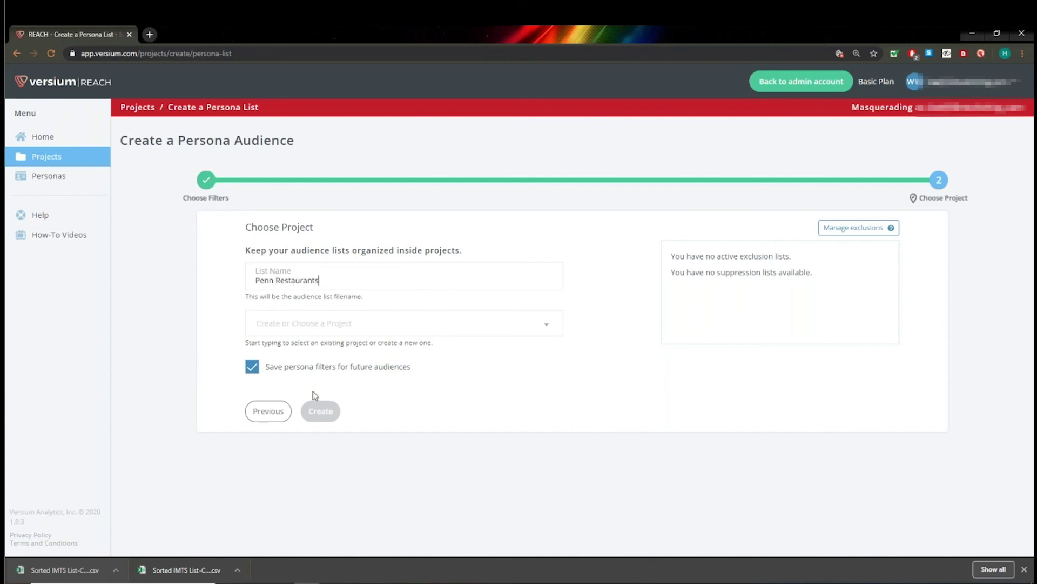
left_click(309, 325)
left_click(302, 371)
left_click(323, 414)
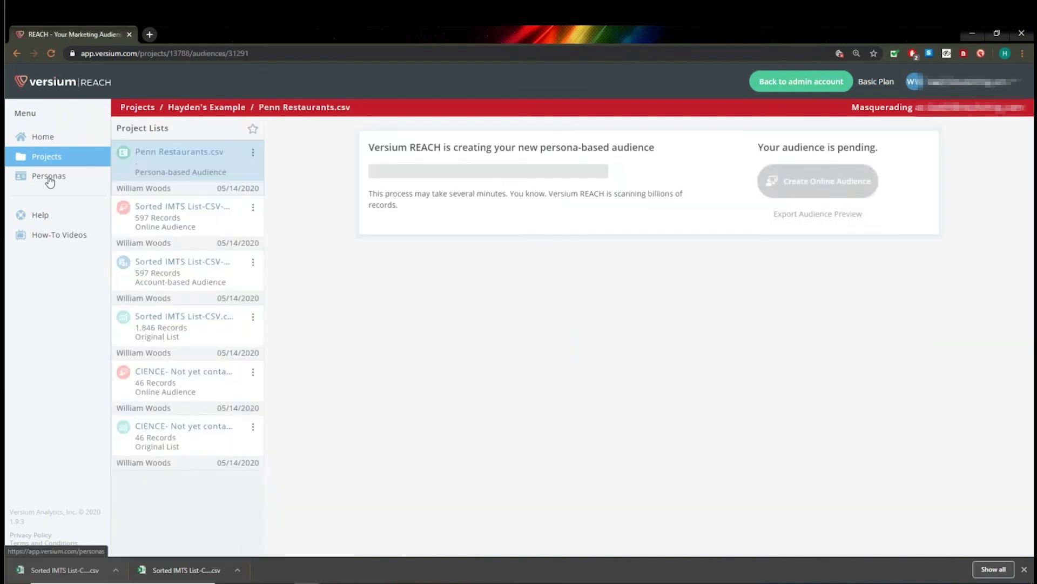
Step: Open the saved Penn Restaurants persona and start a new persona audience from its filters
left_click(49, 182)
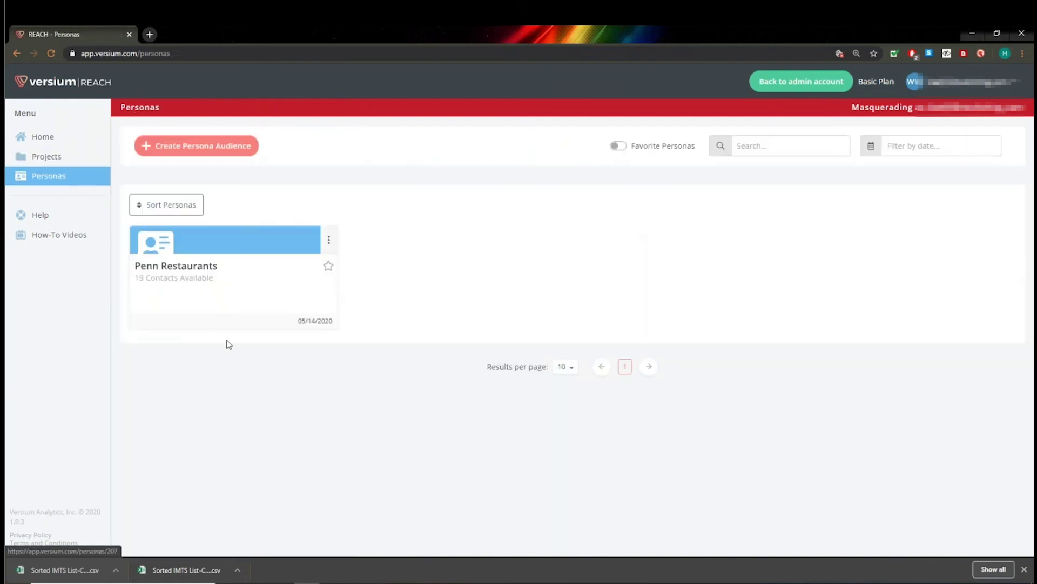
left_click(244, 280)
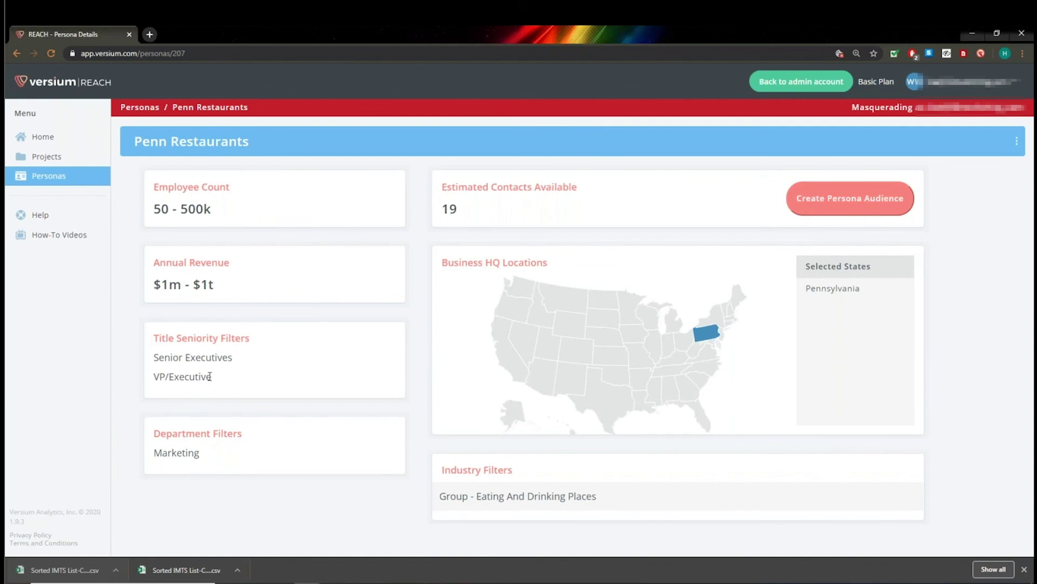
left_click(886, 198)
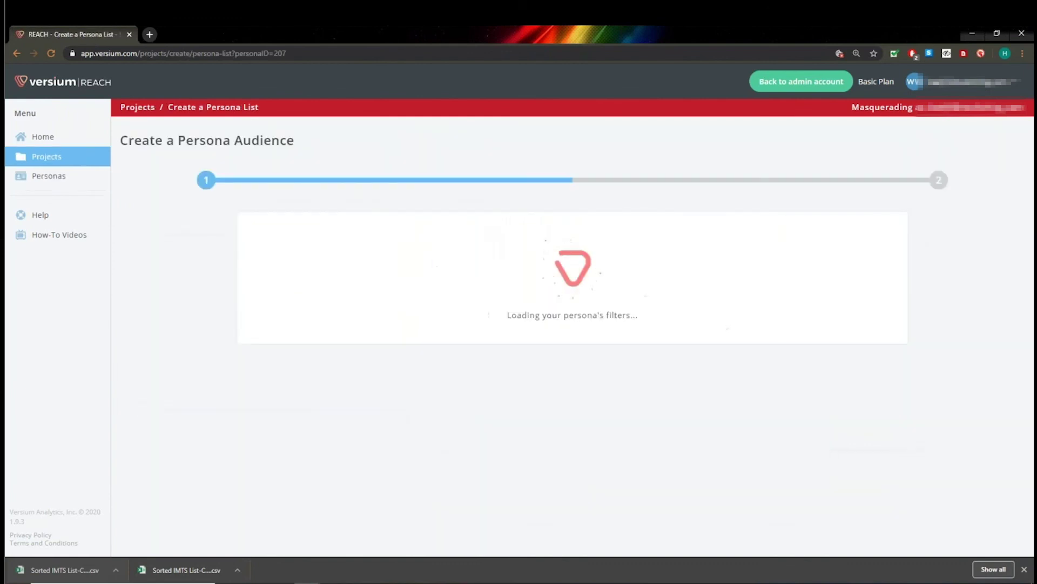
scroll(313, 433, "down", 3)
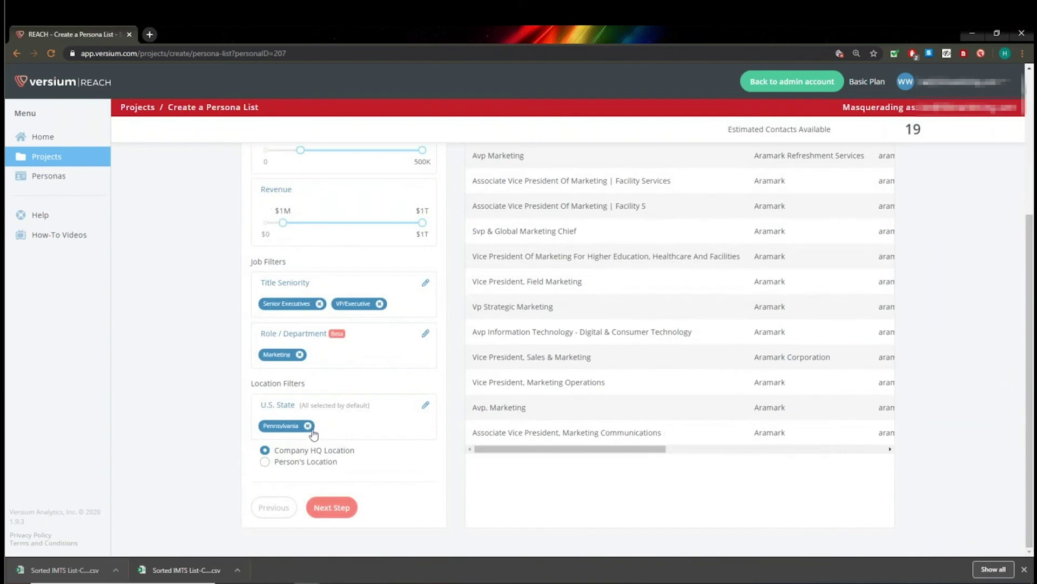
Step: Replace Pennsylvania with Washington in the new audience's U.S. State filter
left_click(308, 425)
left_click(425, 426)
scroll(528, 375, "down", 10)
left_click(508, 210)
type("wa")
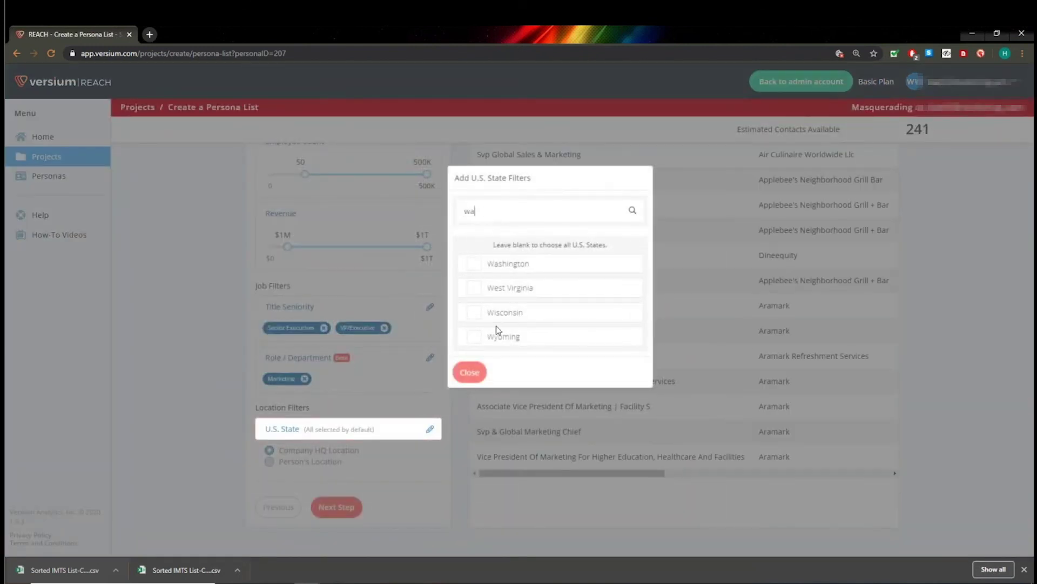
left_click(478, 263)
left_click(469, 296)
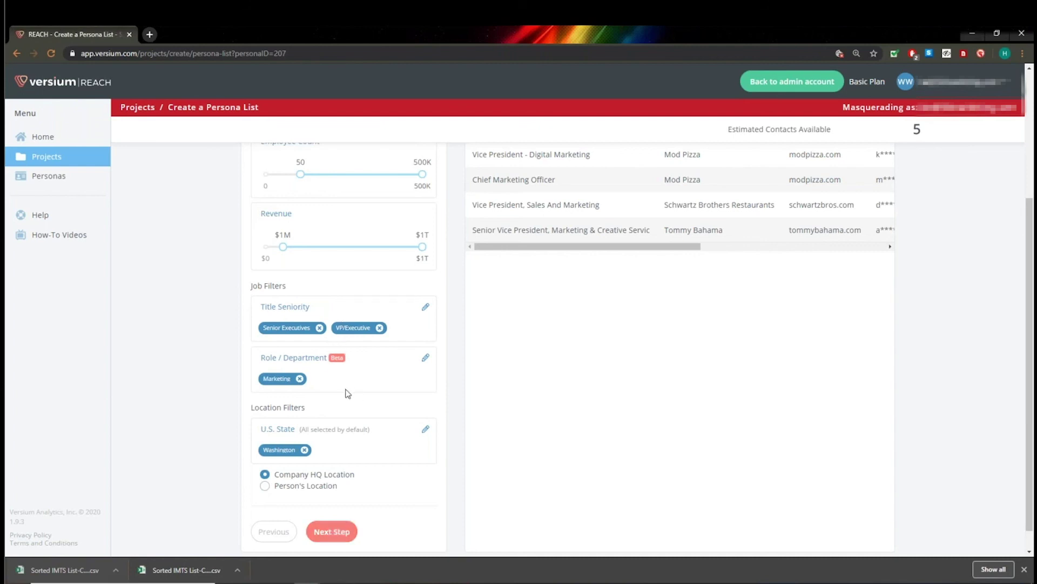
Step: Leave the persona audience, examine the Look-alike Audience import options, and return to the home page
scroll(195, 401, "up", 1)
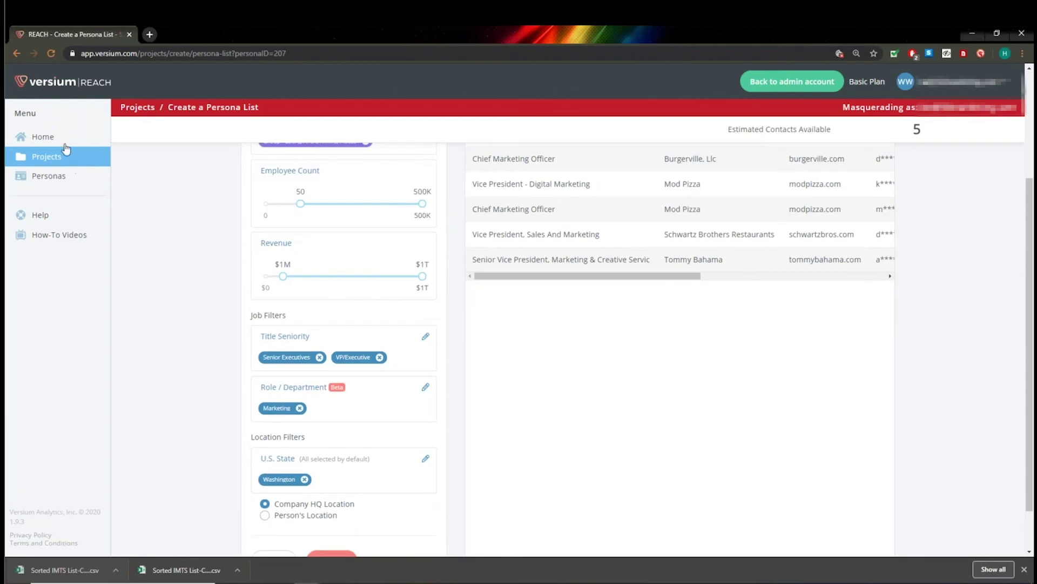
left_click(65, 143)
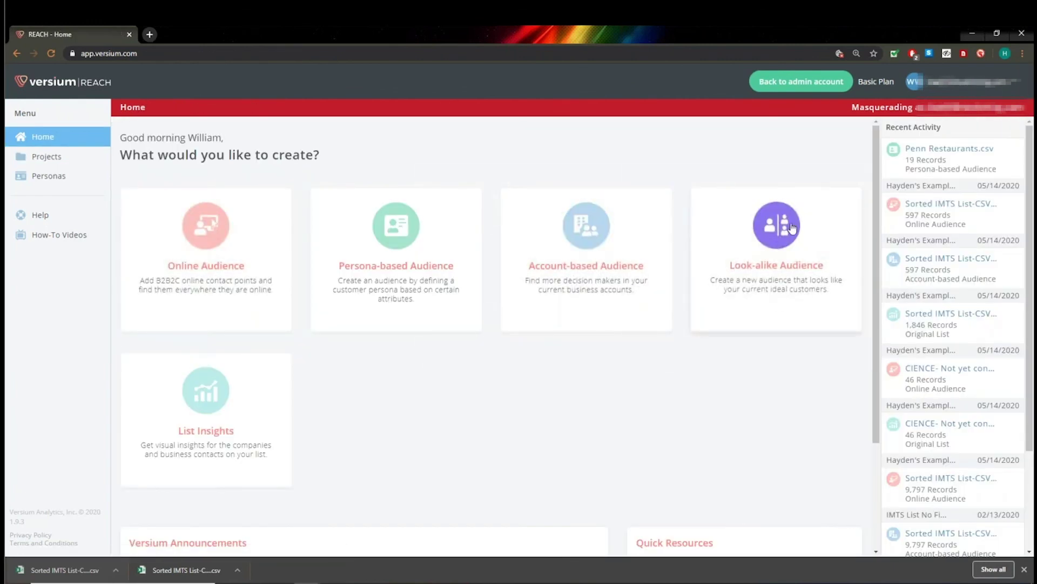
left_click(794, 280)
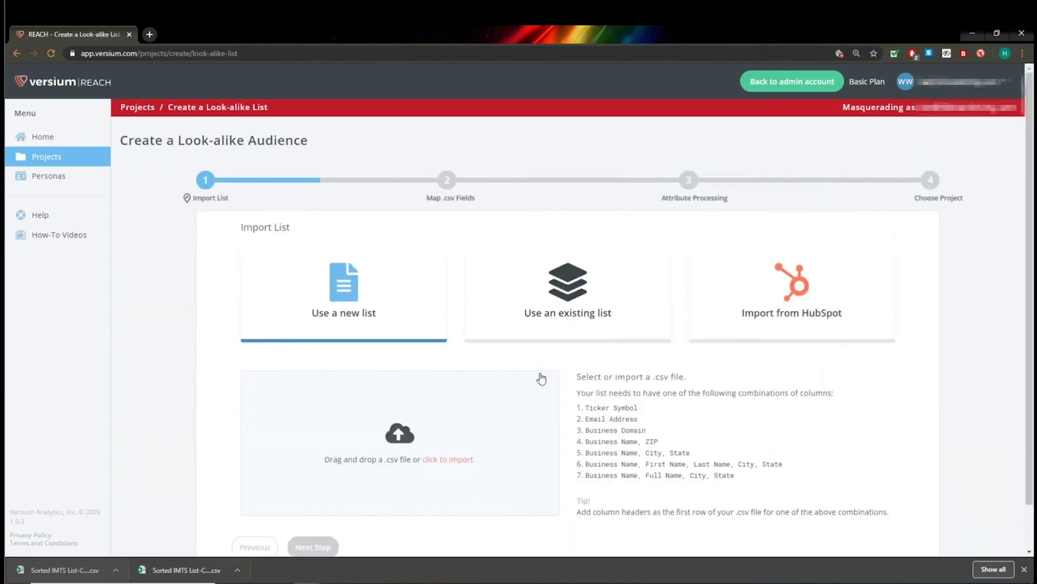
left_click(38, 139)
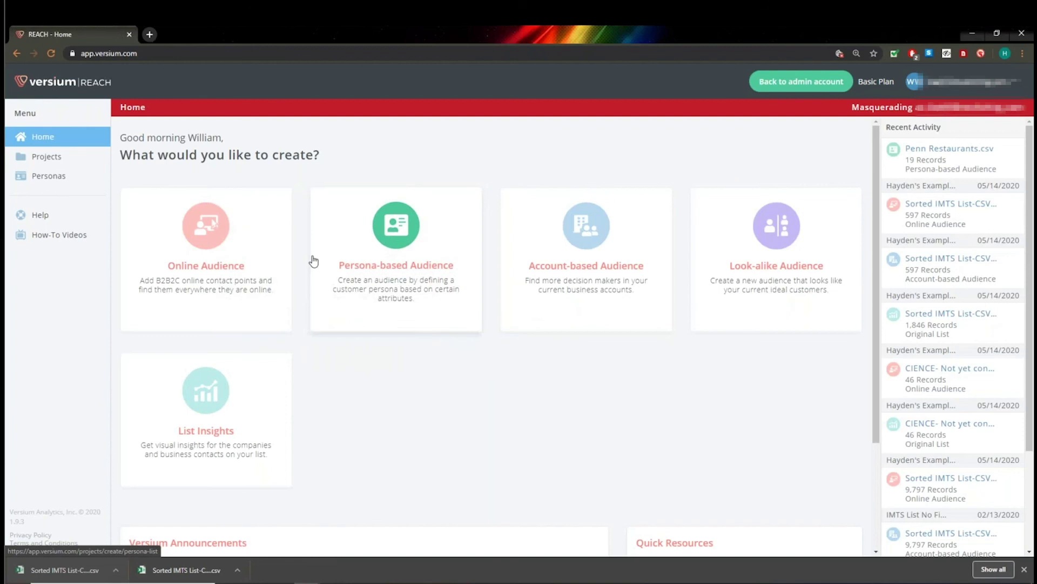